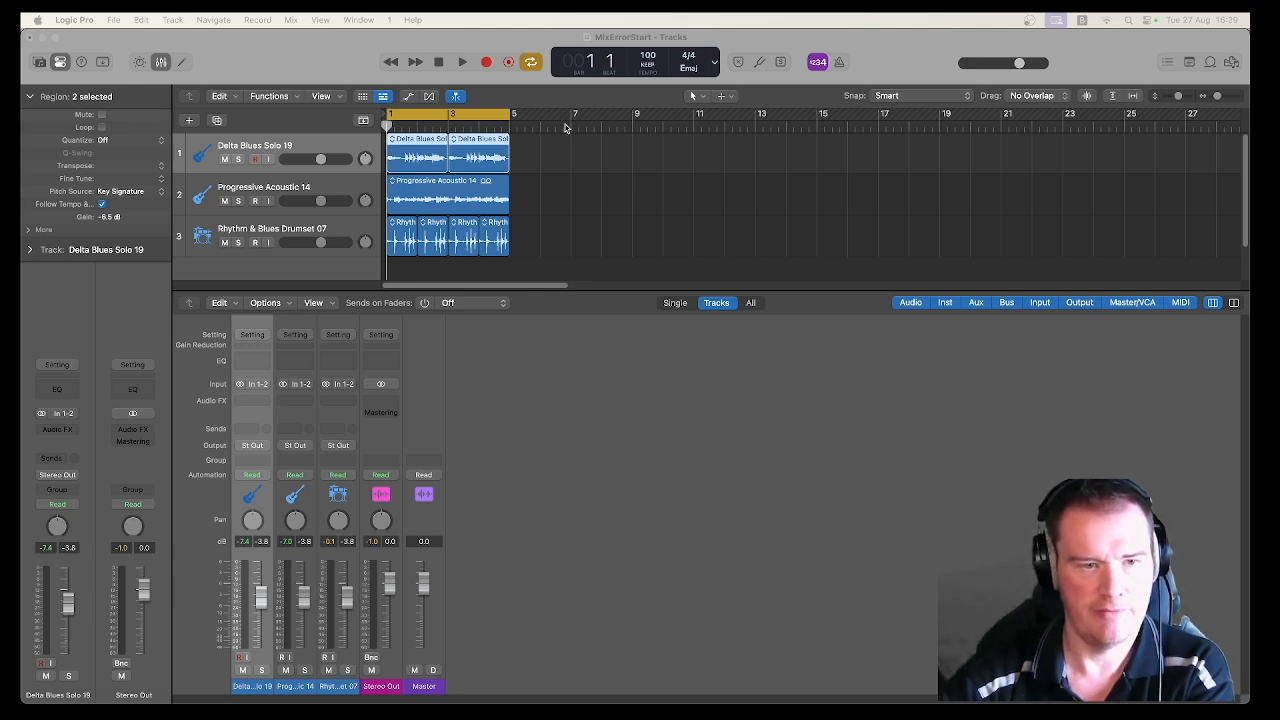
Step: Deselect the regions and play the cycled section of the three-track project to hear the dry mix
click(560, 160)
key(space)
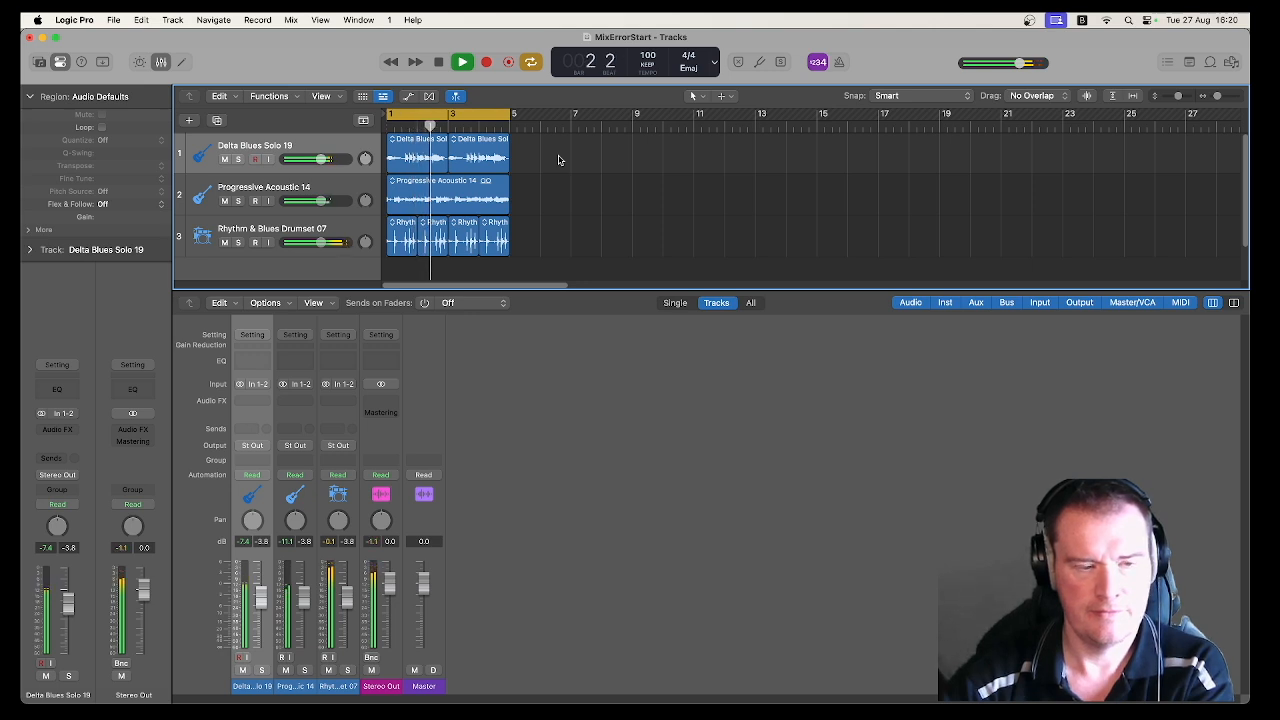
key(space)
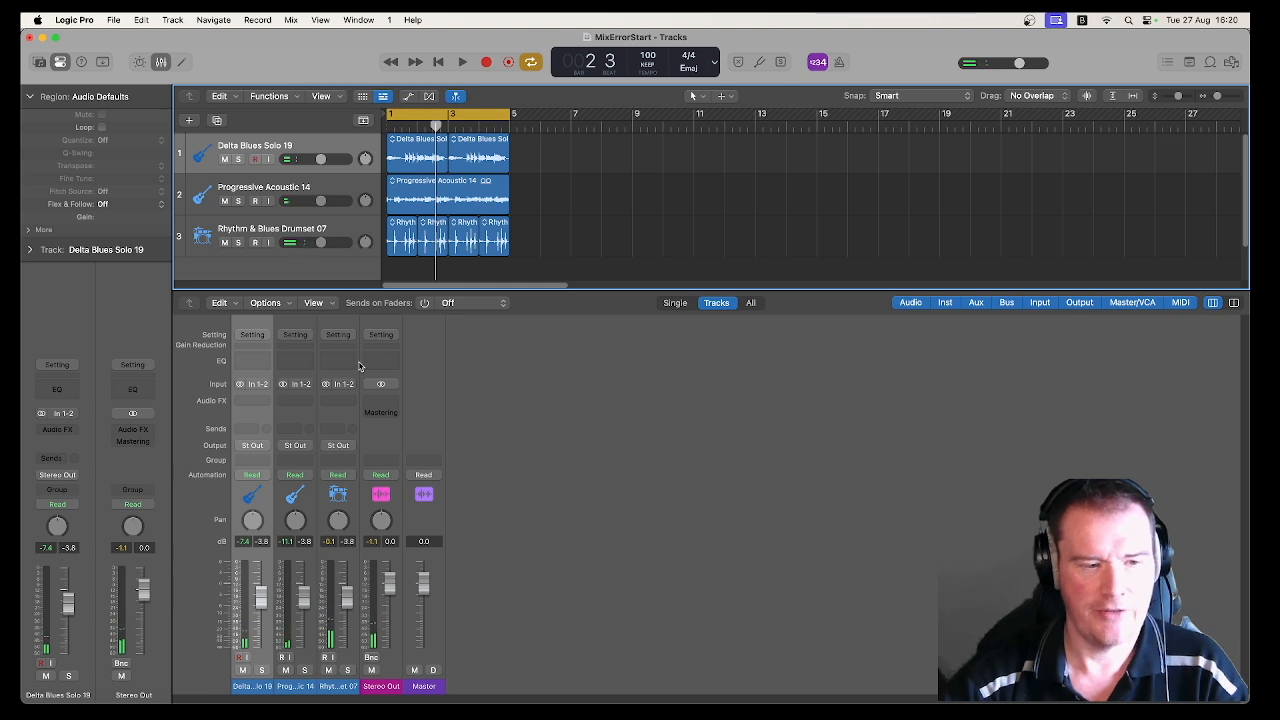
Step: Insert ChromaVerb on the Delta Blues Solo 19 channel and copy it to the Progressive Acoustic 14 channel
click(266, 400)
mouse_move(310, 434)
click(352, 434)
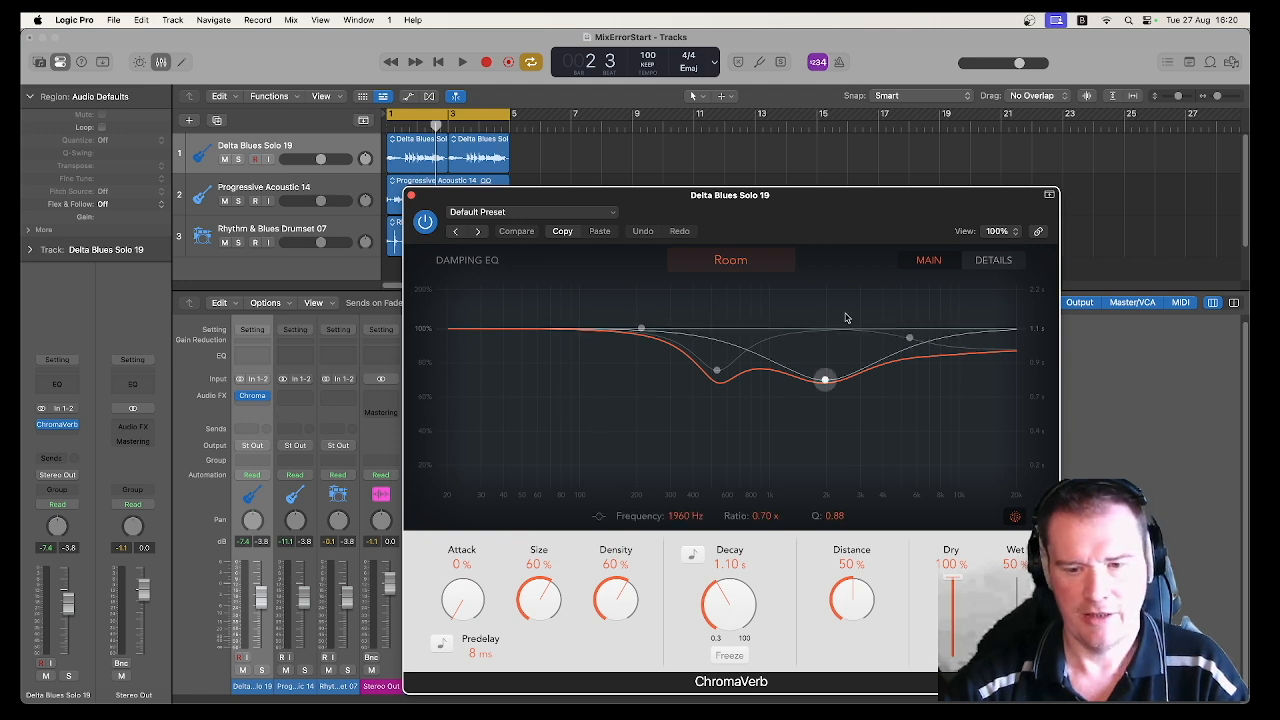
click(410, 197)
mouse_move(268, 397)
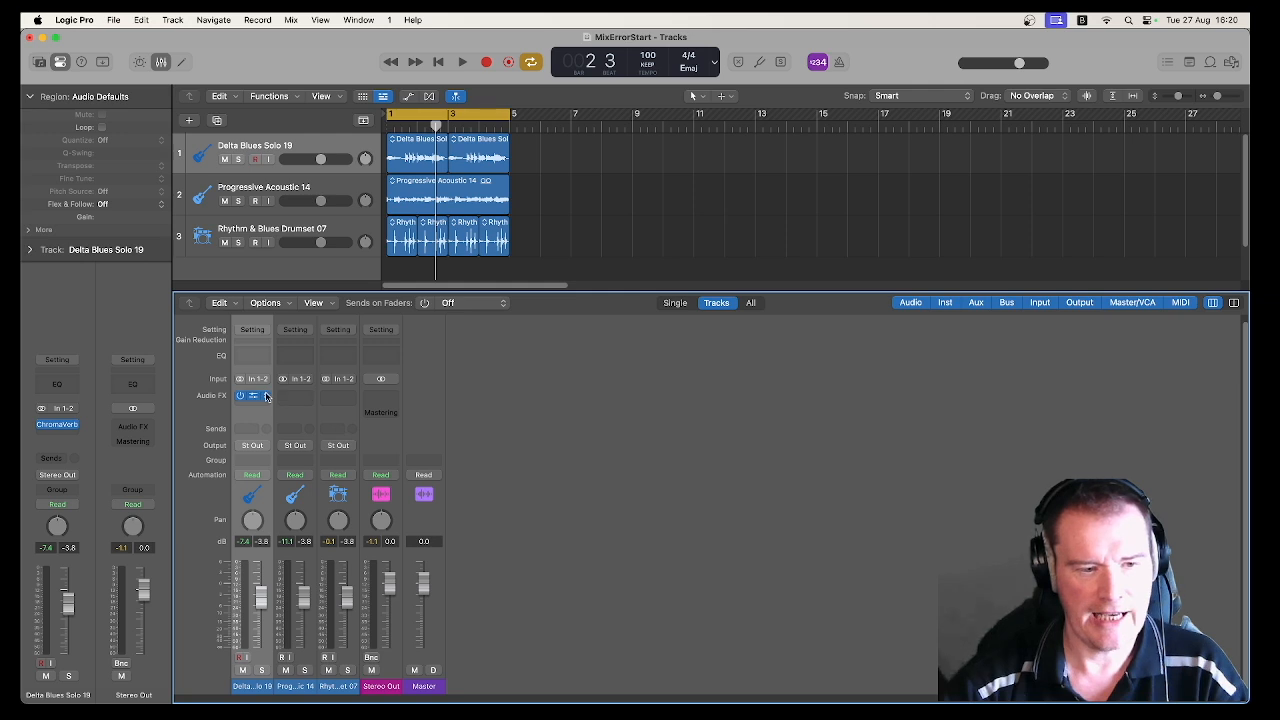
drag(255, 397, 296, 397)
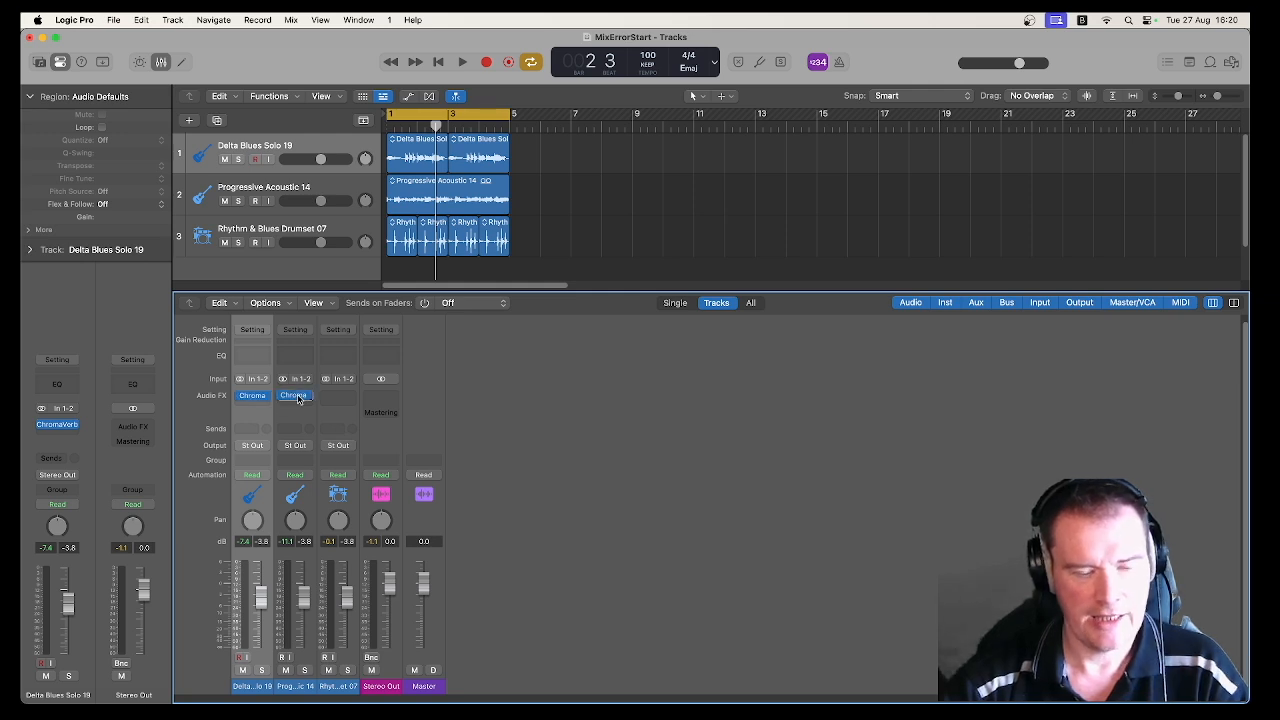
mouse_move(299, 399)
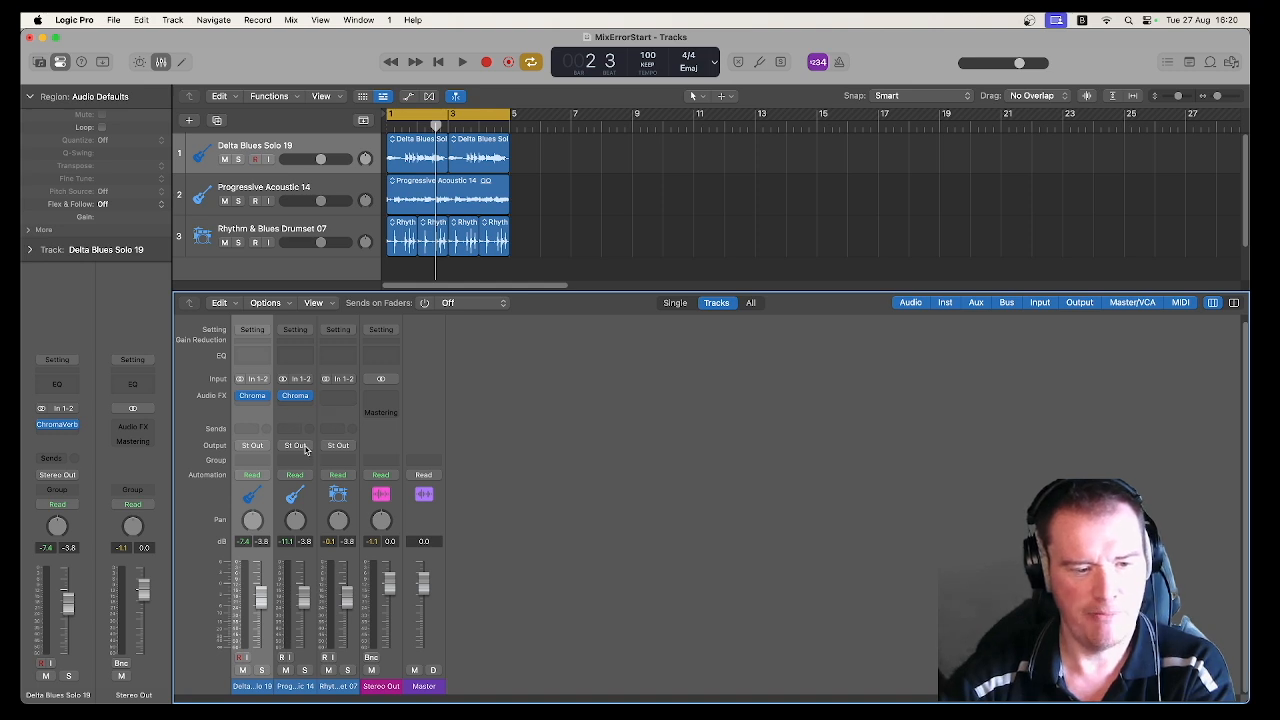
Step: Start playback and solo the Delta Blues Solo 19 and Progressive Acoustic 14 tracks
key(space)
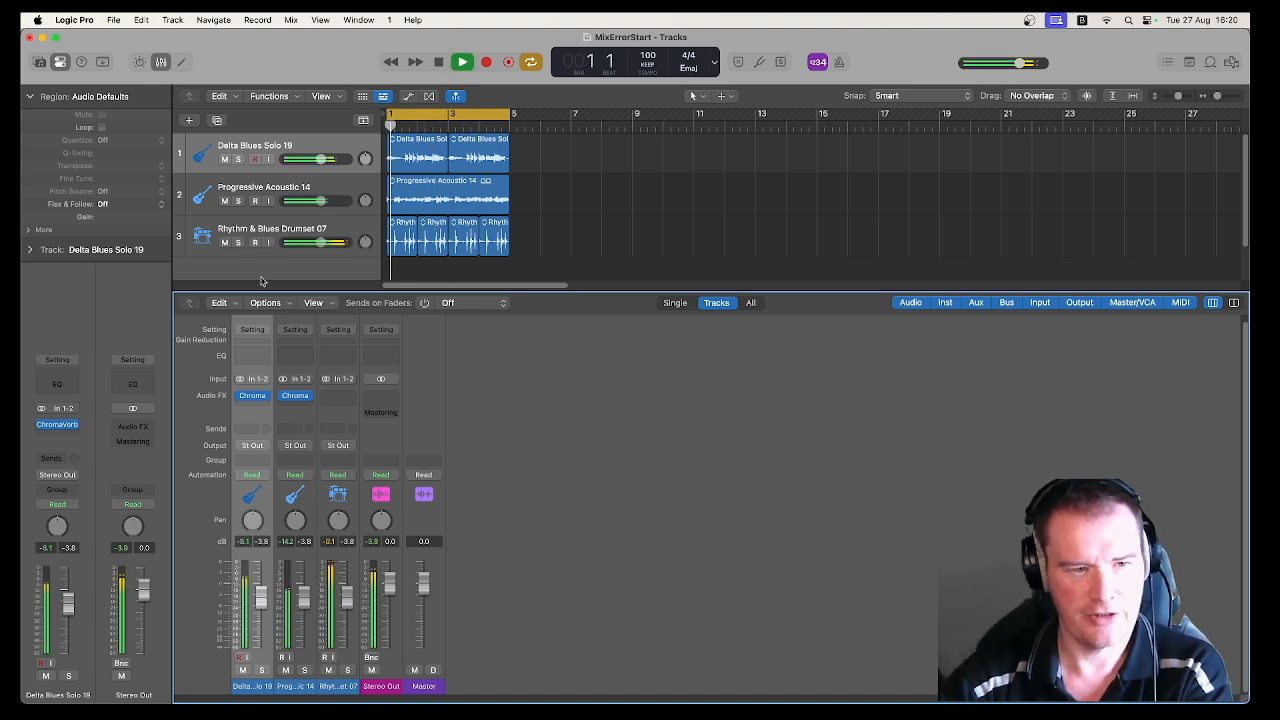
click(238, 159)
click(238, 200)
mouse_move(241, 399)
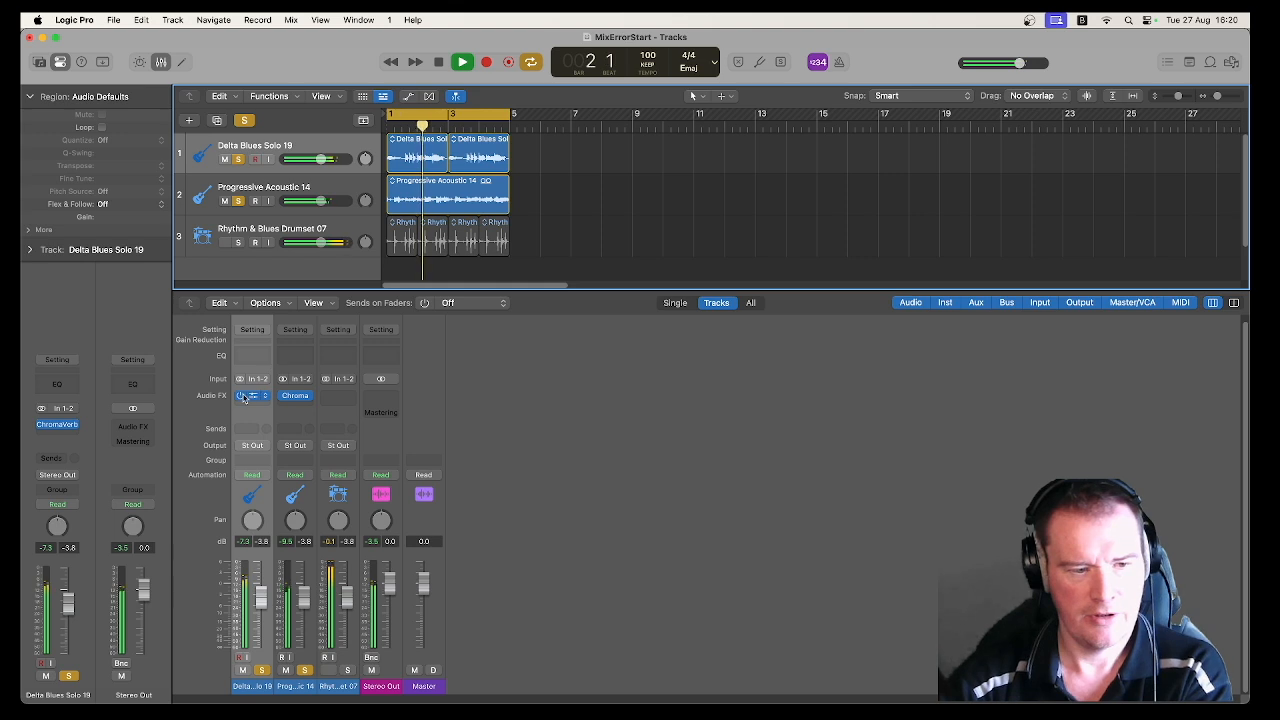
Step: Play the soloed guitars with their ChromaVerb inserts bypassed and re-enabled to compare the sound
key(space)
click(240, 396)
mouse_move(284, 398)
key(space)
key(space)
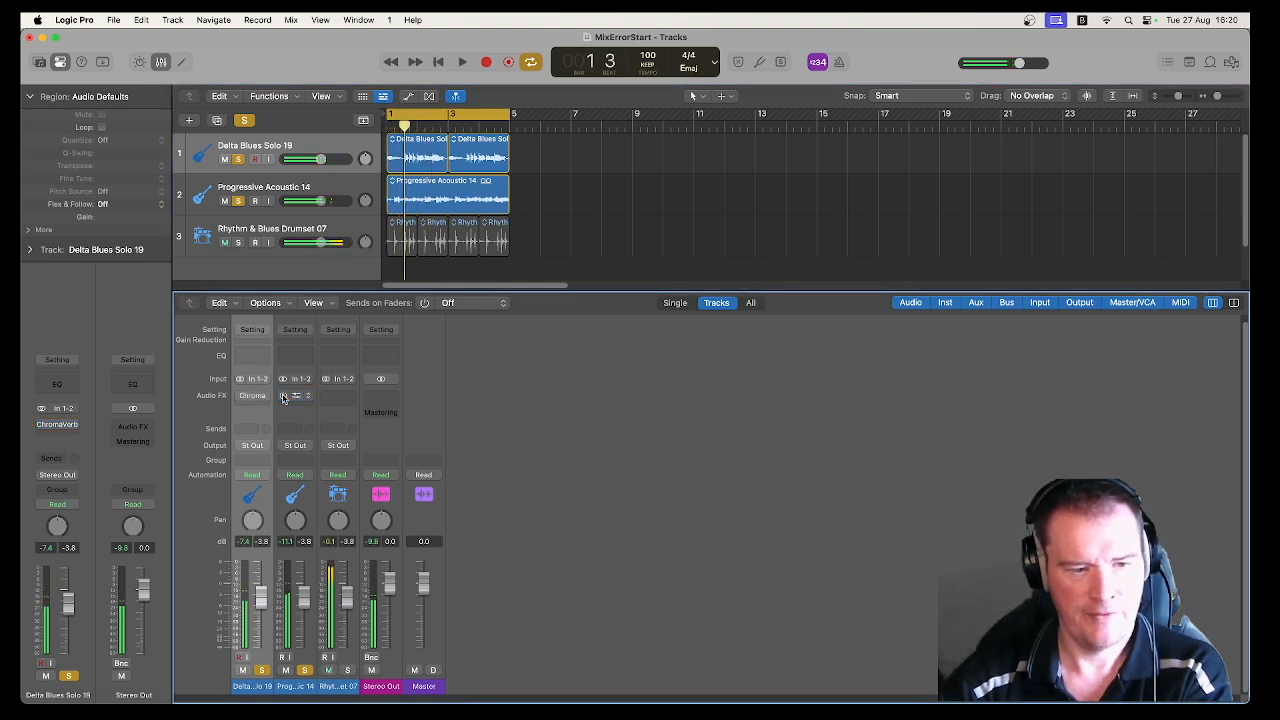
click(241, 397)
key(space)
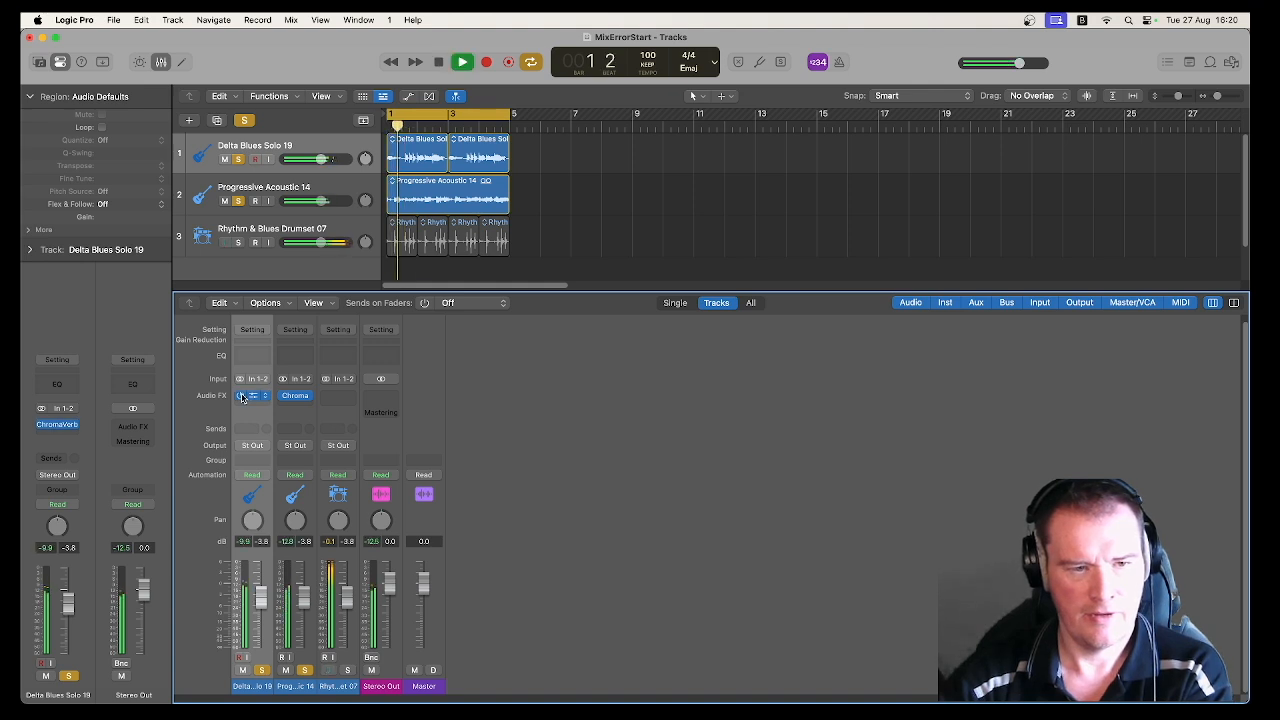
key(space)
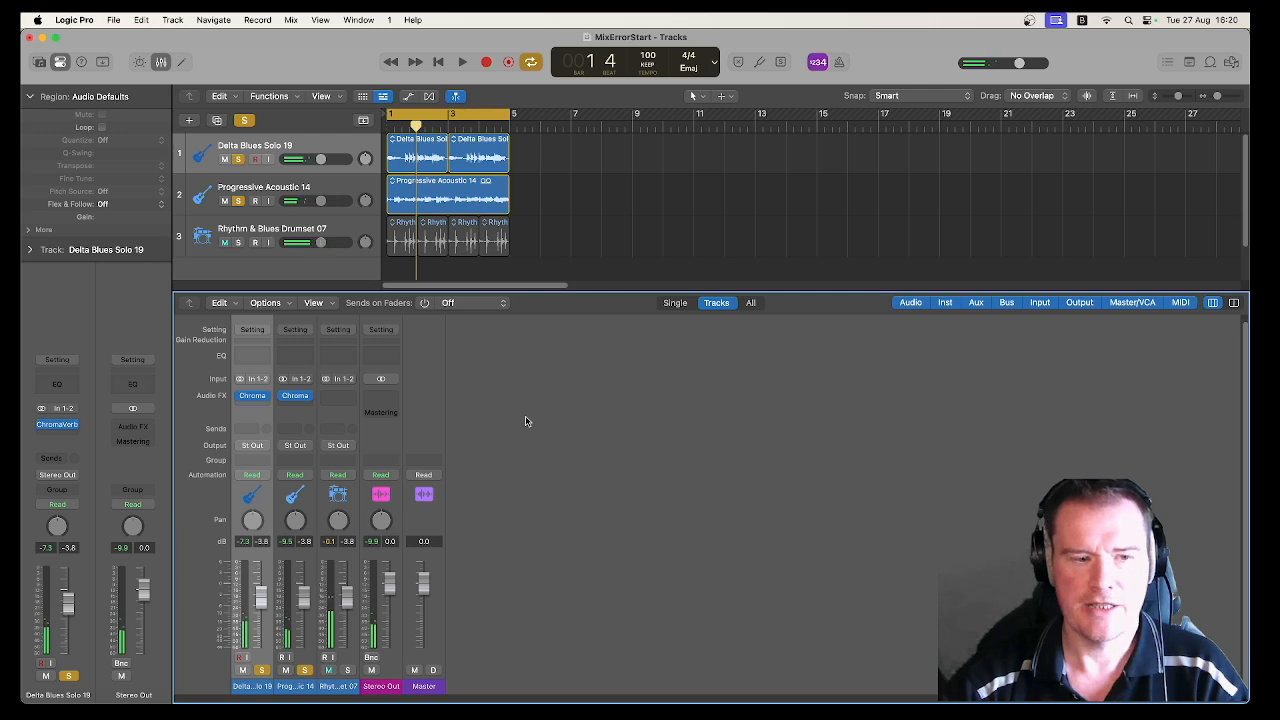
mouse_move(244, 399)
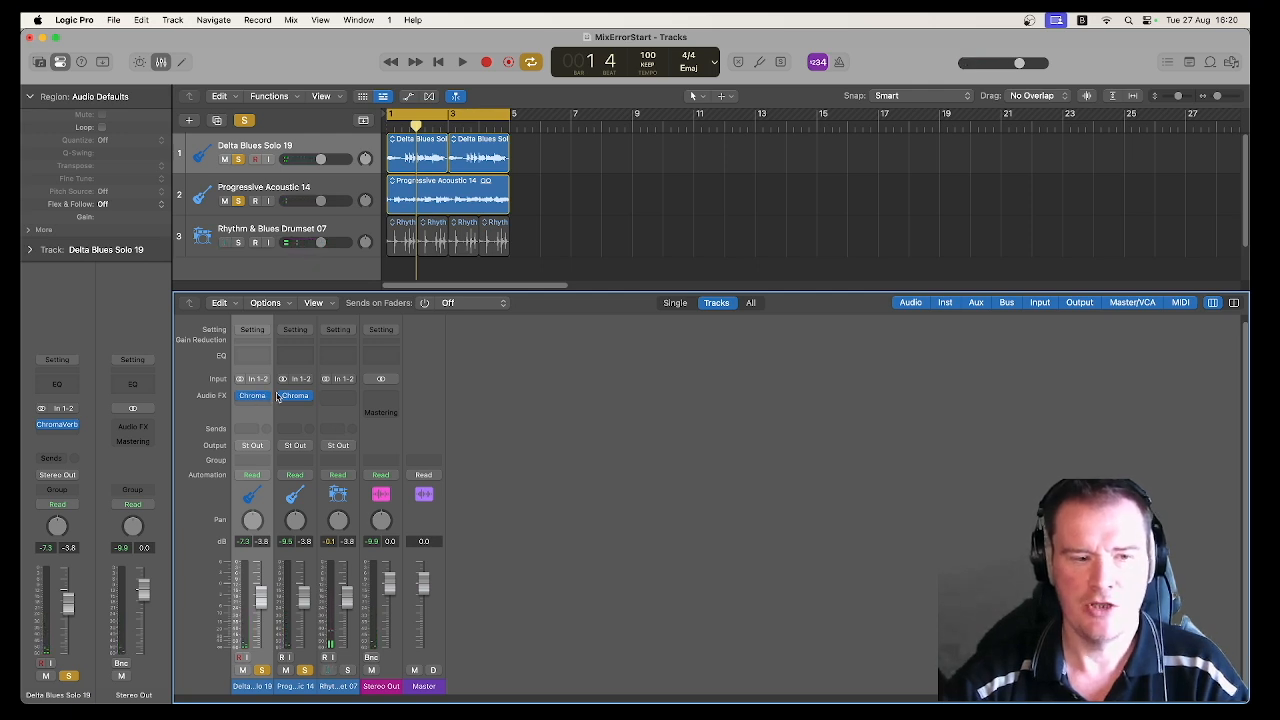
mouse_move(296, 401)
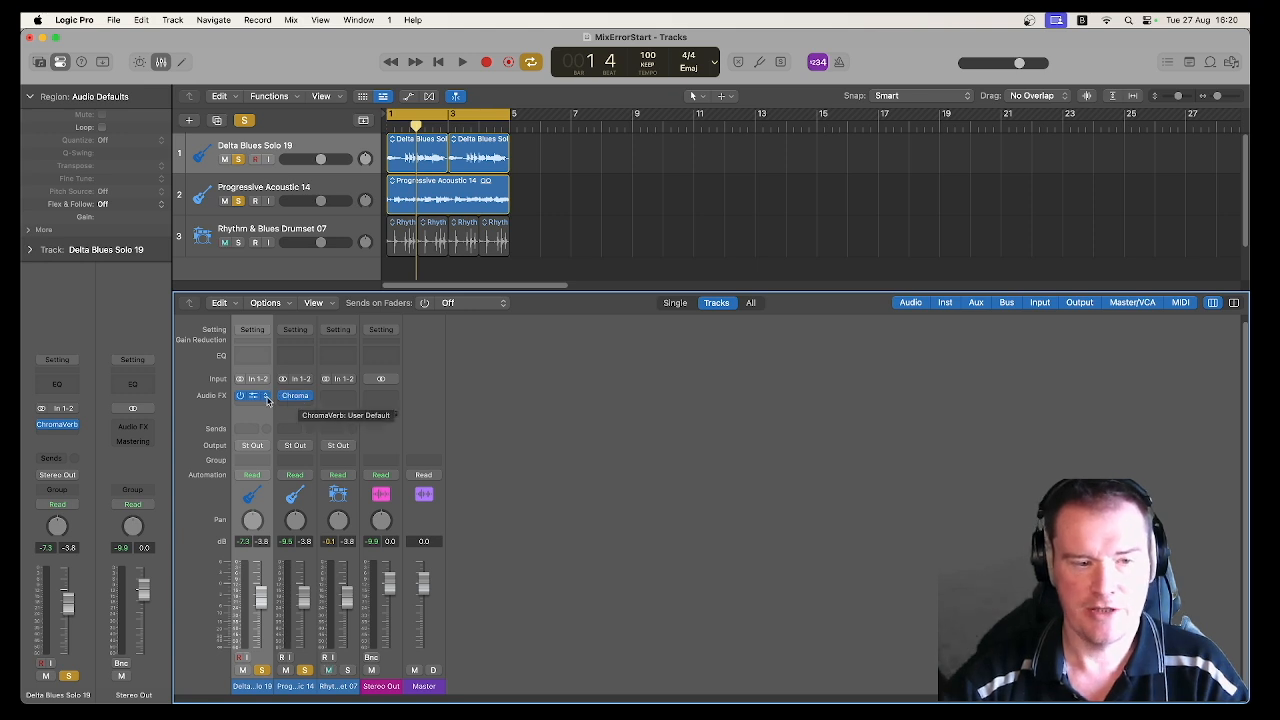
Step: Remove the ChromaVerb inserts from the Delta Blues Solo 19 and Progressive Acoustic 14 channels
click(266, 397)
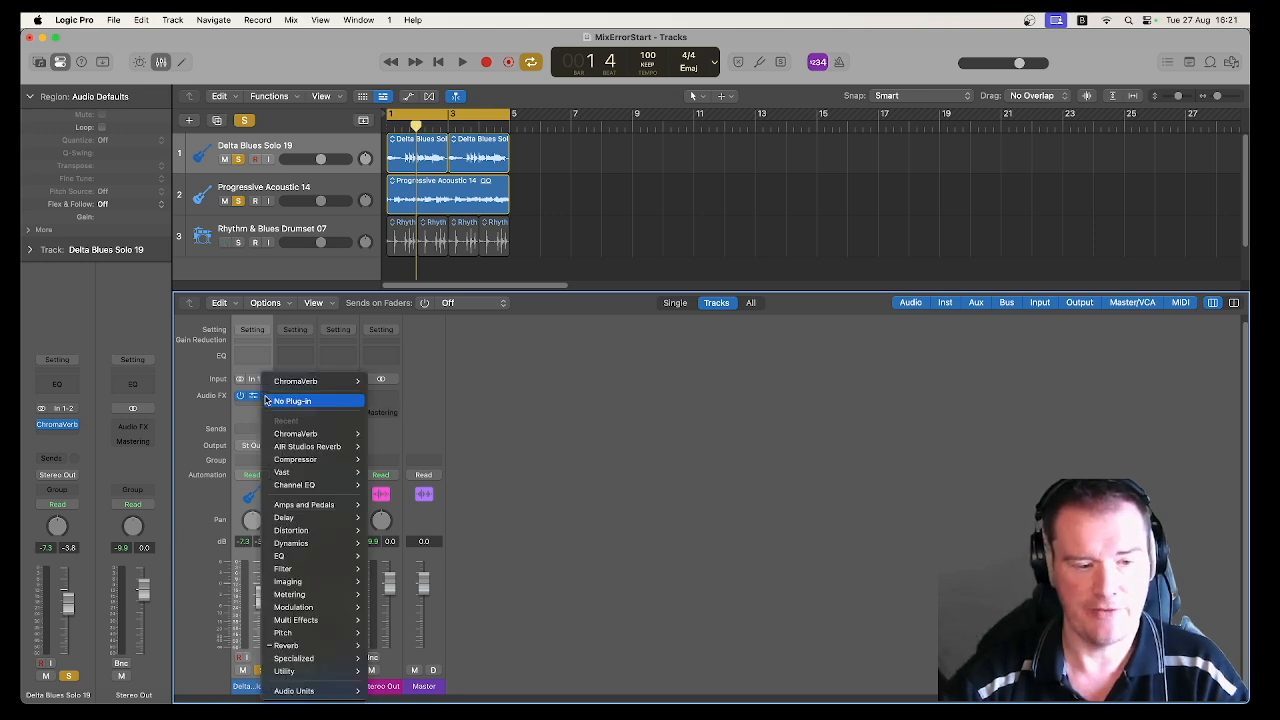
click(272, 401)
click(311, 400)
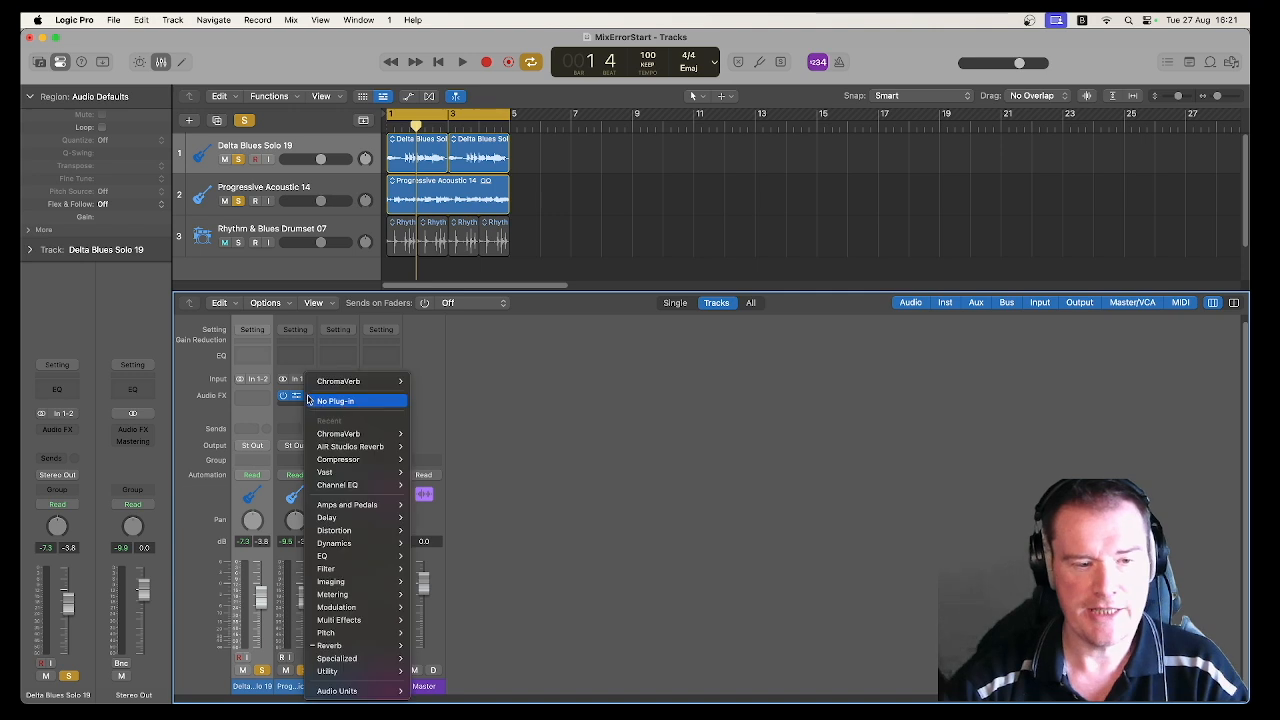
click(335, 401)
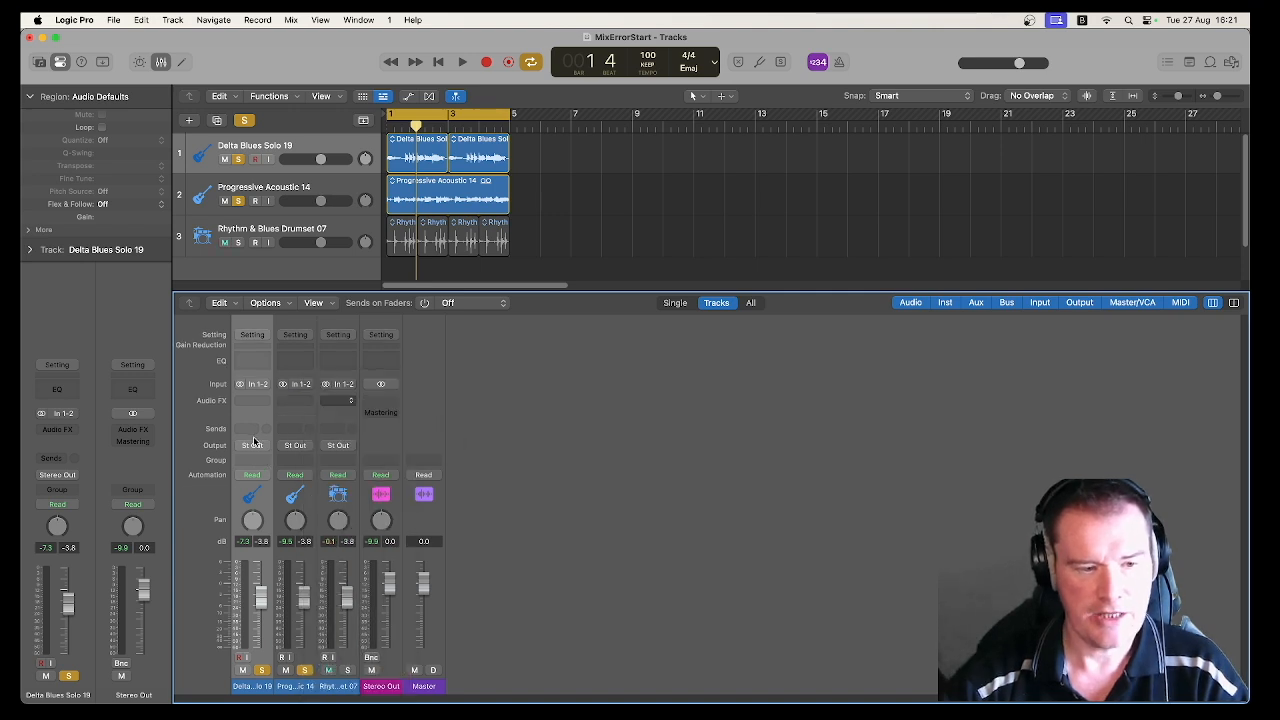
Step: Add a Bus 10 send on the Delta Blues Solo 19 channel and rename its new aux channel REVERB
click(252, 430)
mouse_move(290, 448)
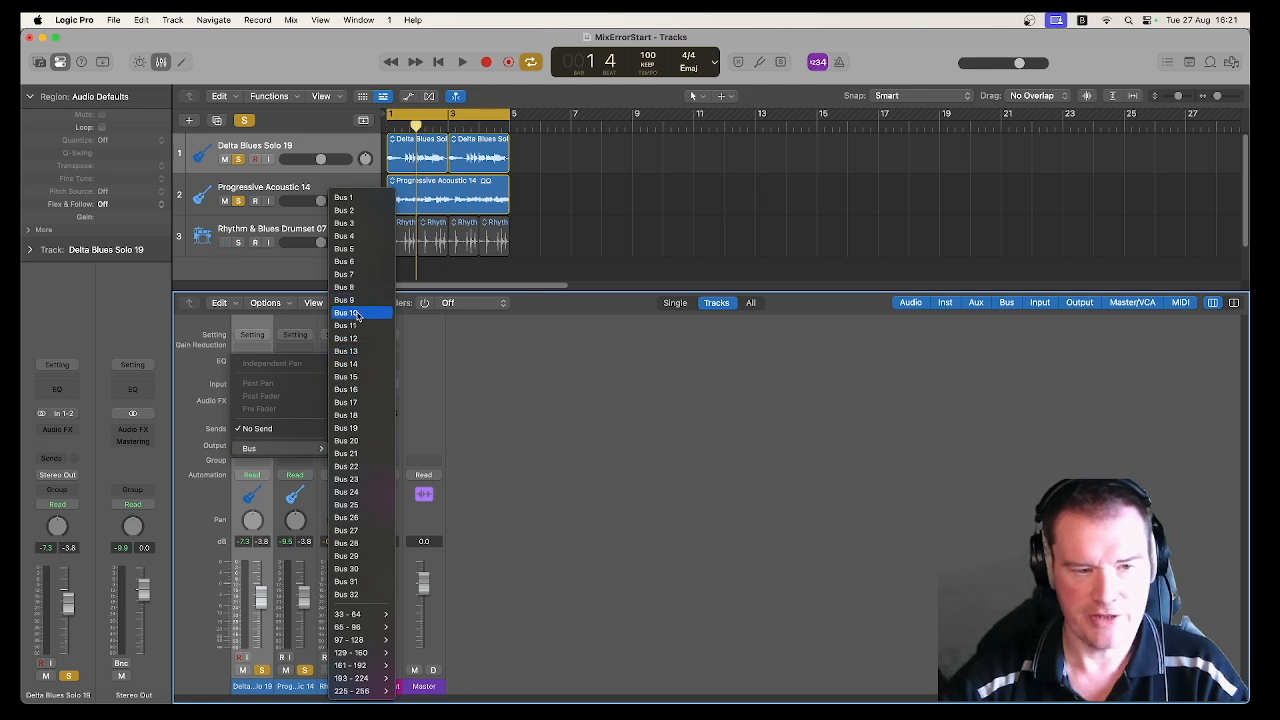
click(356, 313)
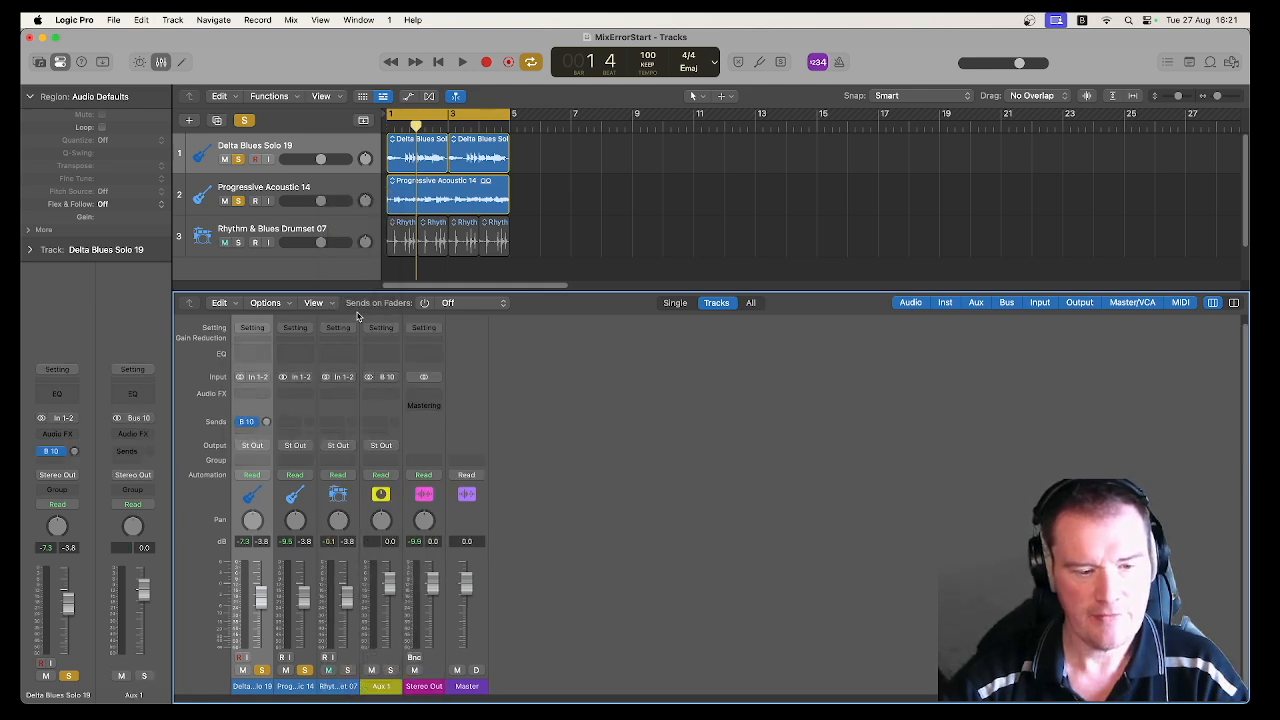
double_click(389, 686)
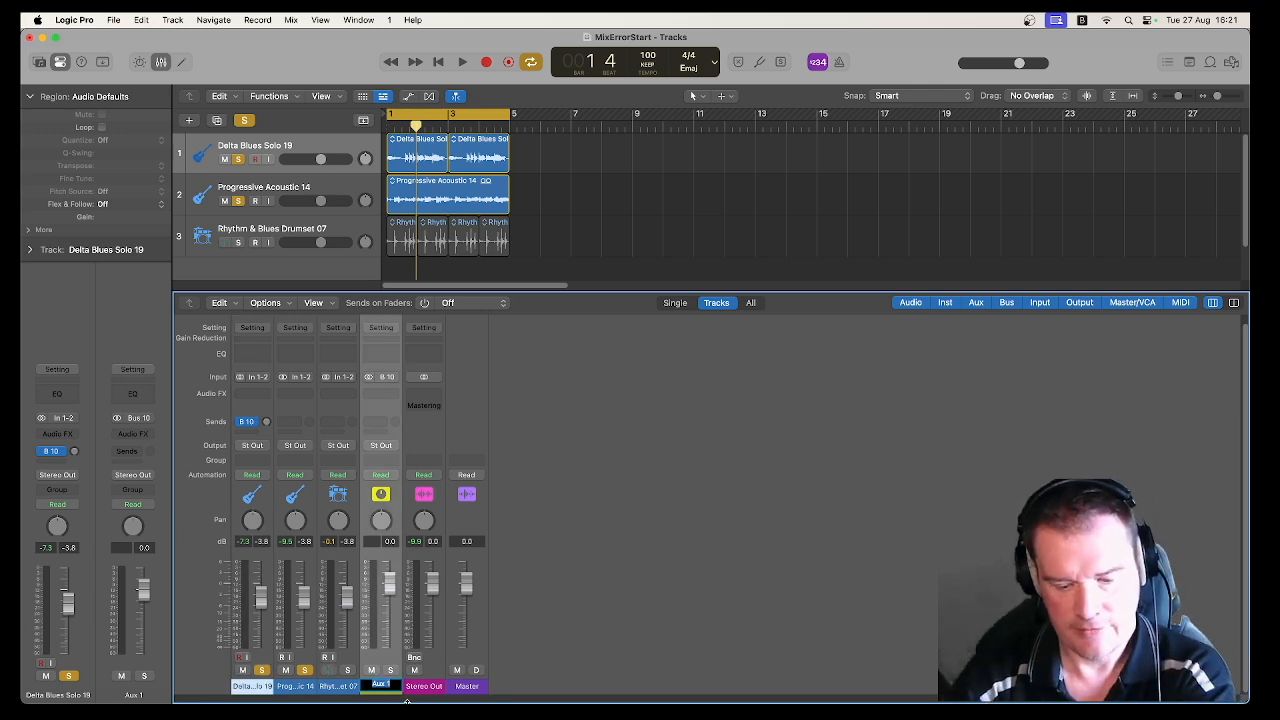
text(REVERB)
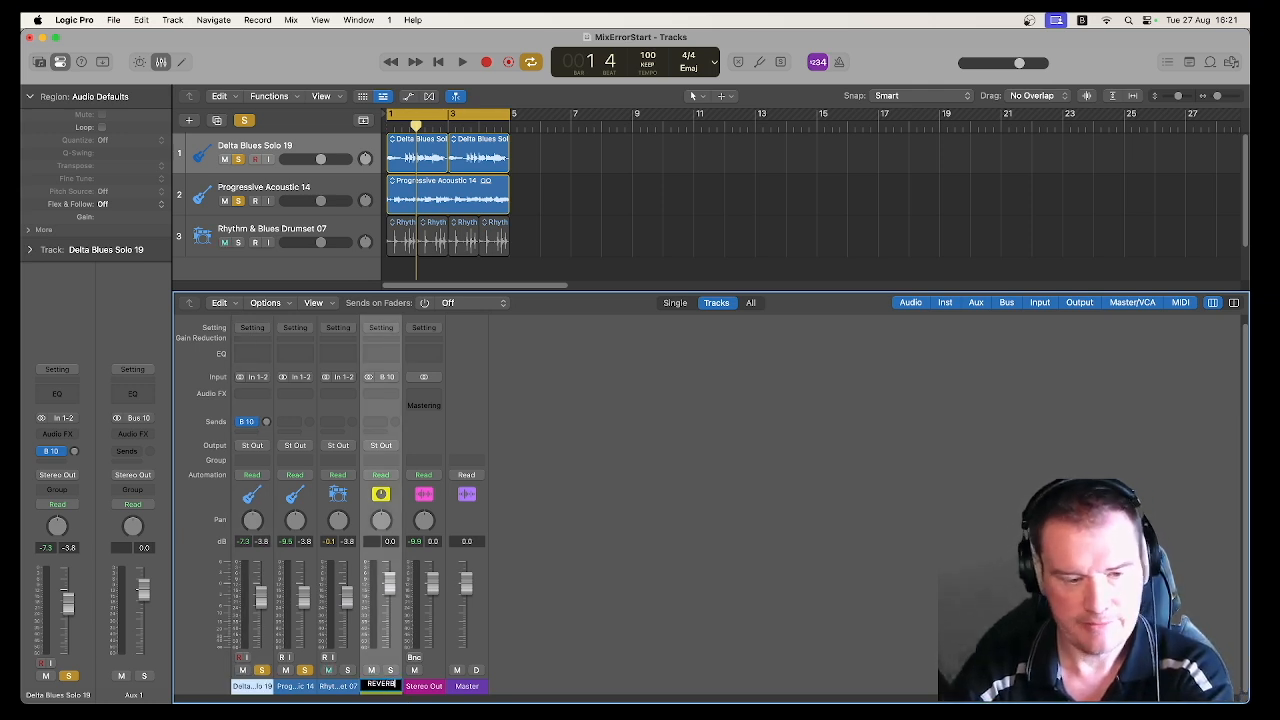
key(Return)
Step: Add a send to Bus 10 (REVERB) on the Progressive Acoustic 14 channel
click(295, 421)
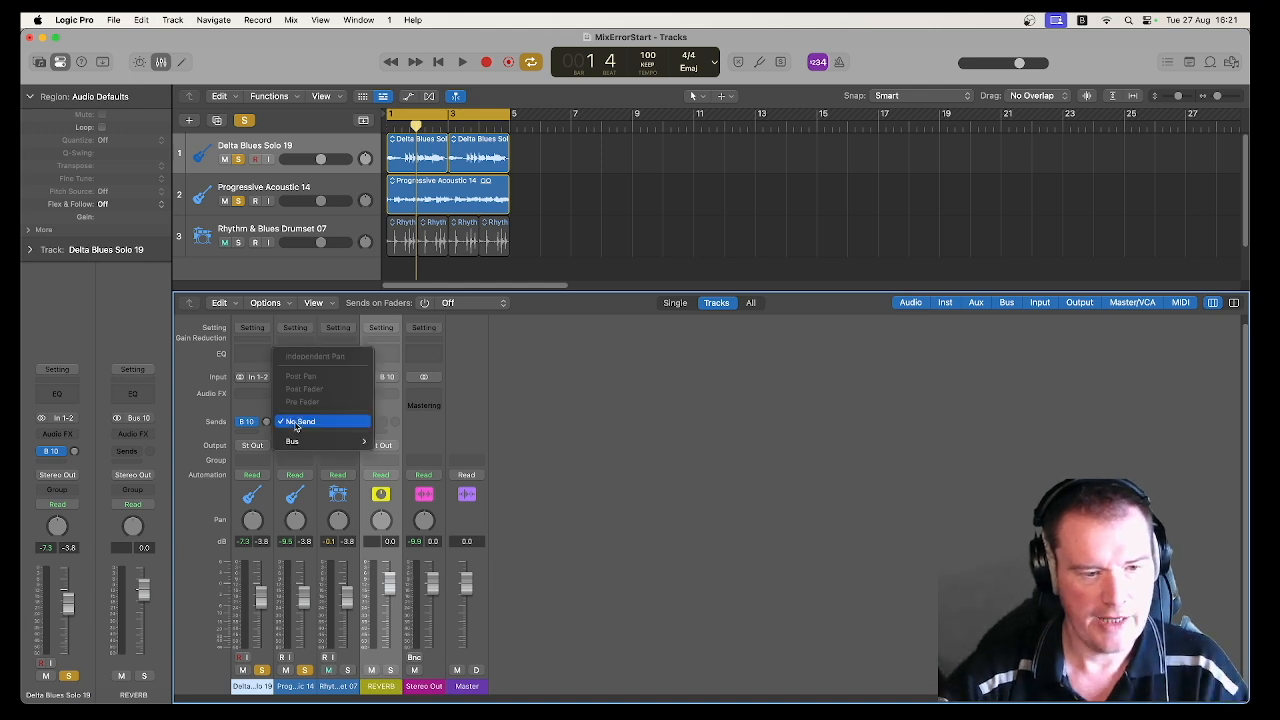
mouse_move(292, 441)
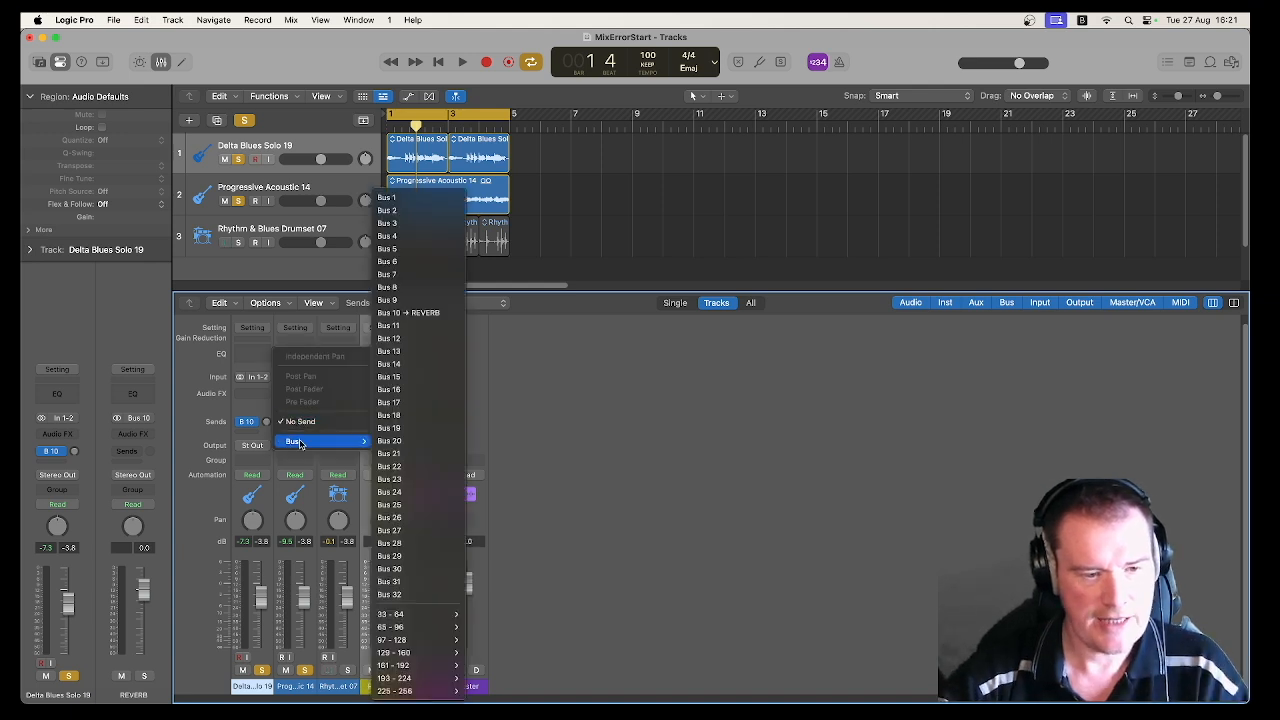
click(404, 316)
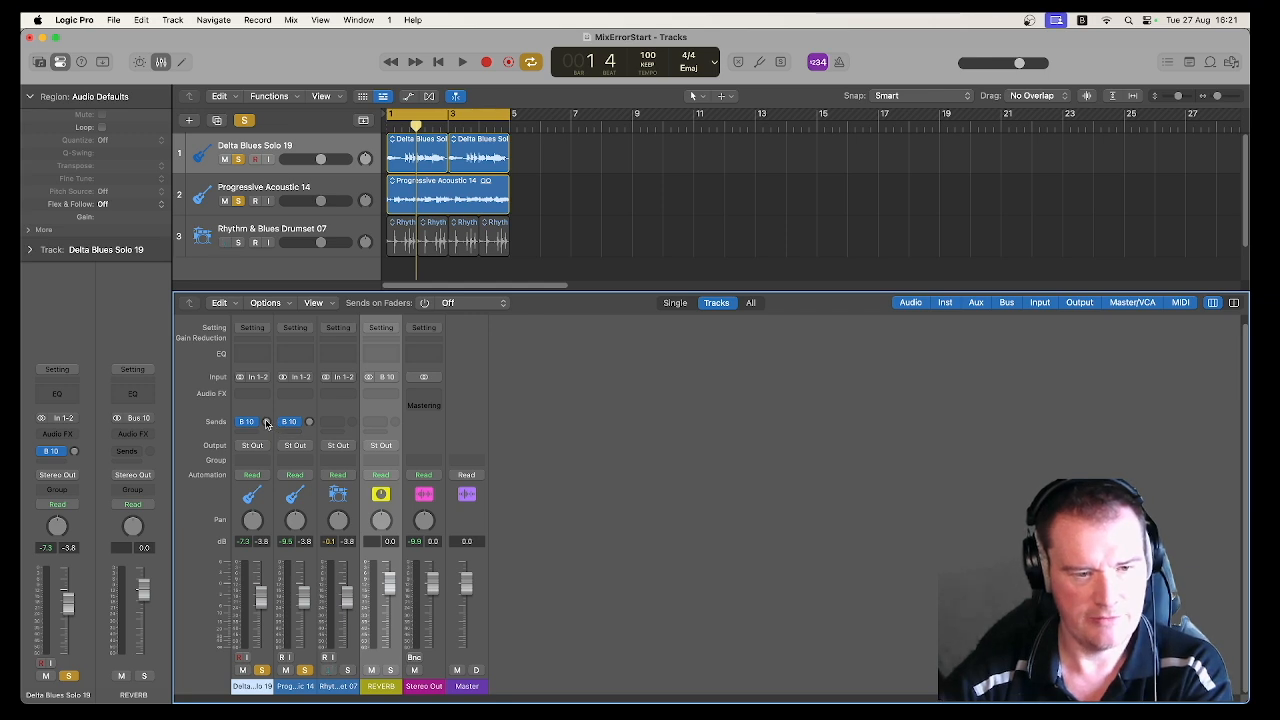
Step: Insert a stereo ChromaVerb on the REVERB aux and move its window clear of the mixer channels
click(377, 399)
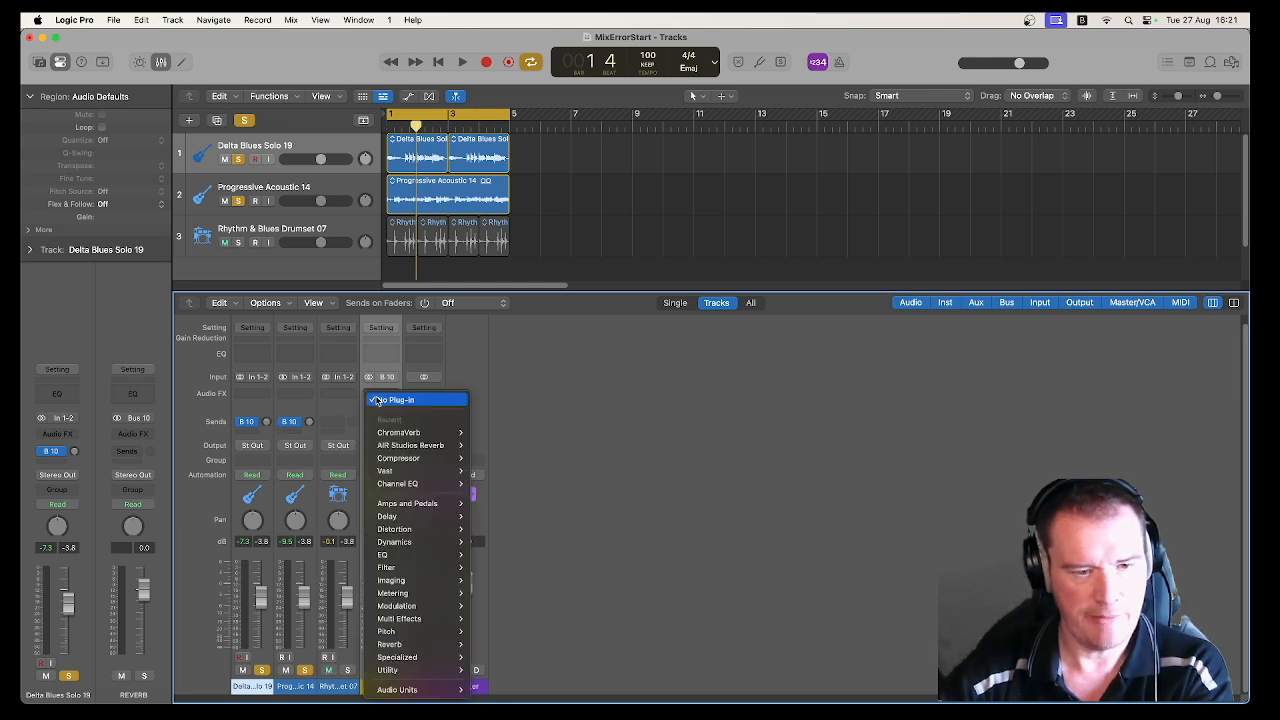
mouse_move(420, 432)
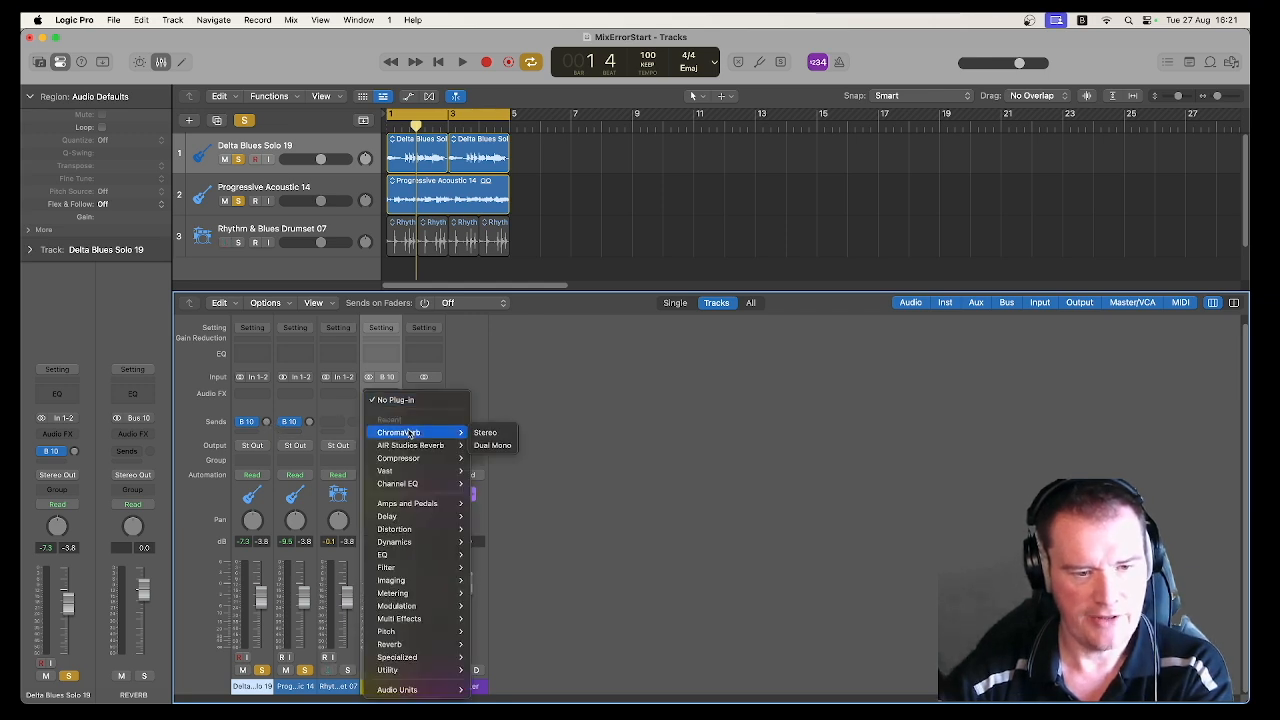
click(487, 432)
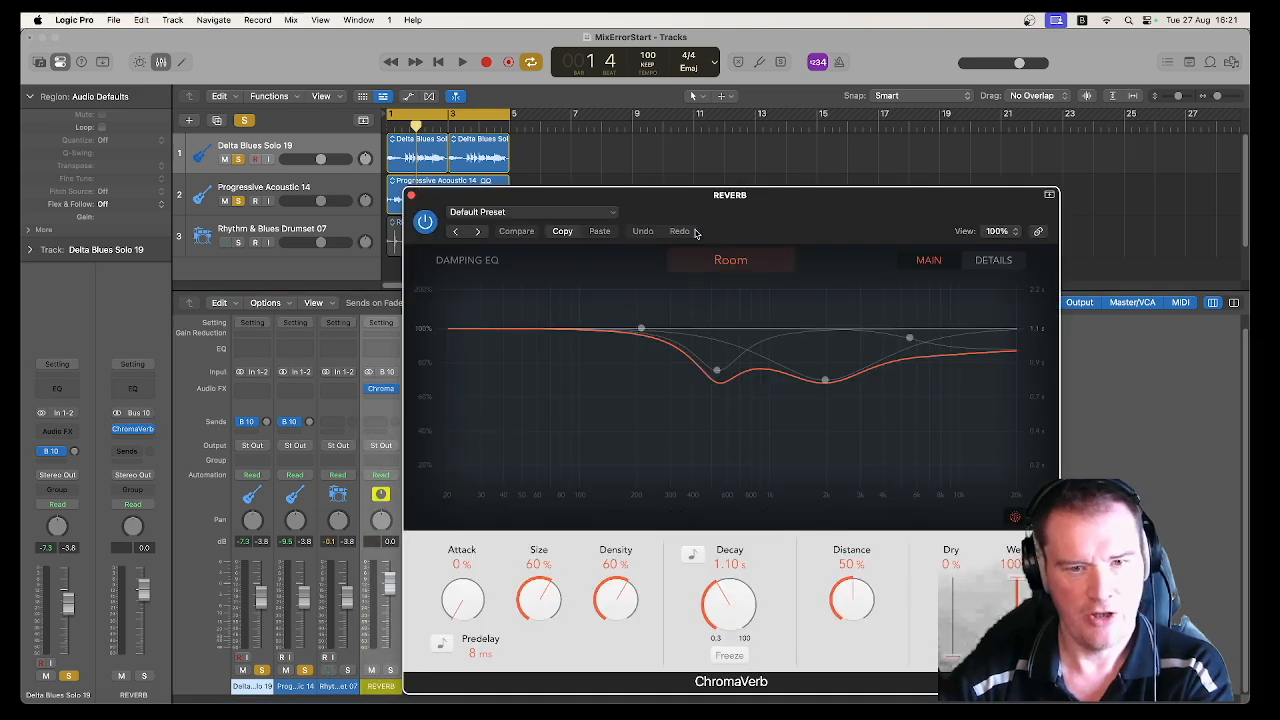
drag(694, 197, 783, 148)
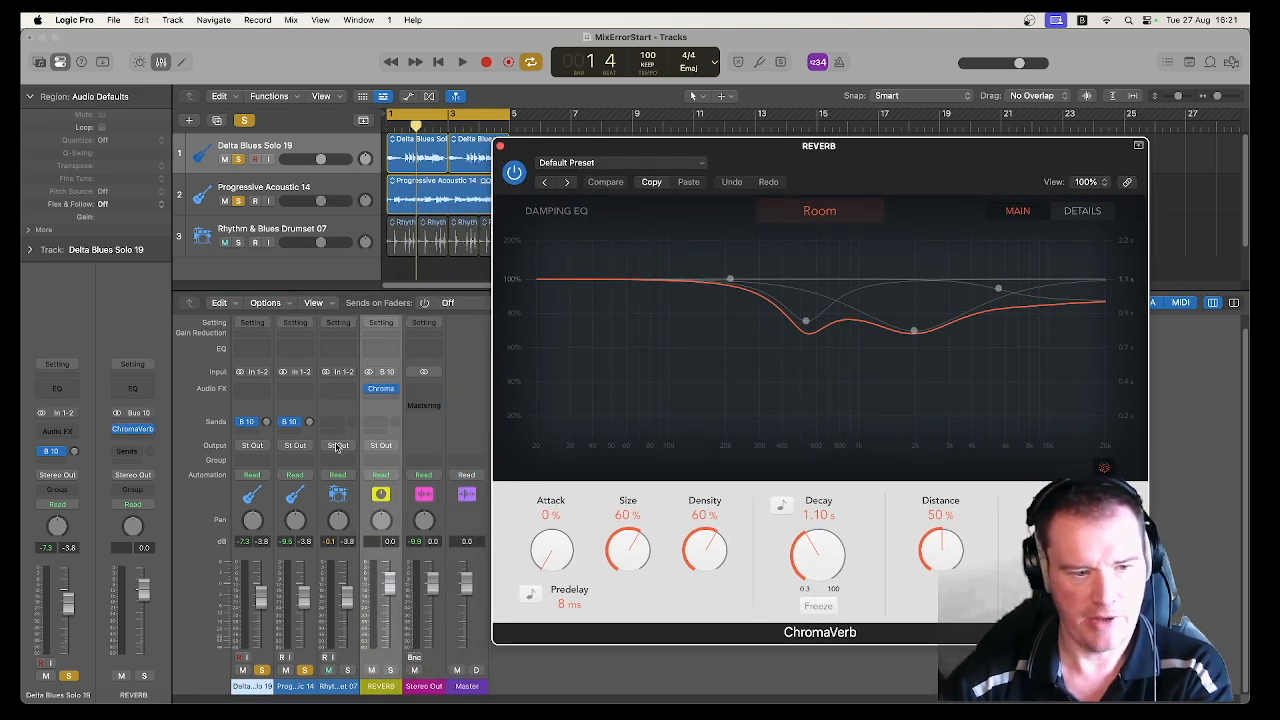
Step: During playback, raise the Bus 10 sends to about -4.8 on Delta Blues Solo 19 and -9.8 on Progressive Acoustic 14, and solo REVERB
key(space)
mouse_move(265, 422)
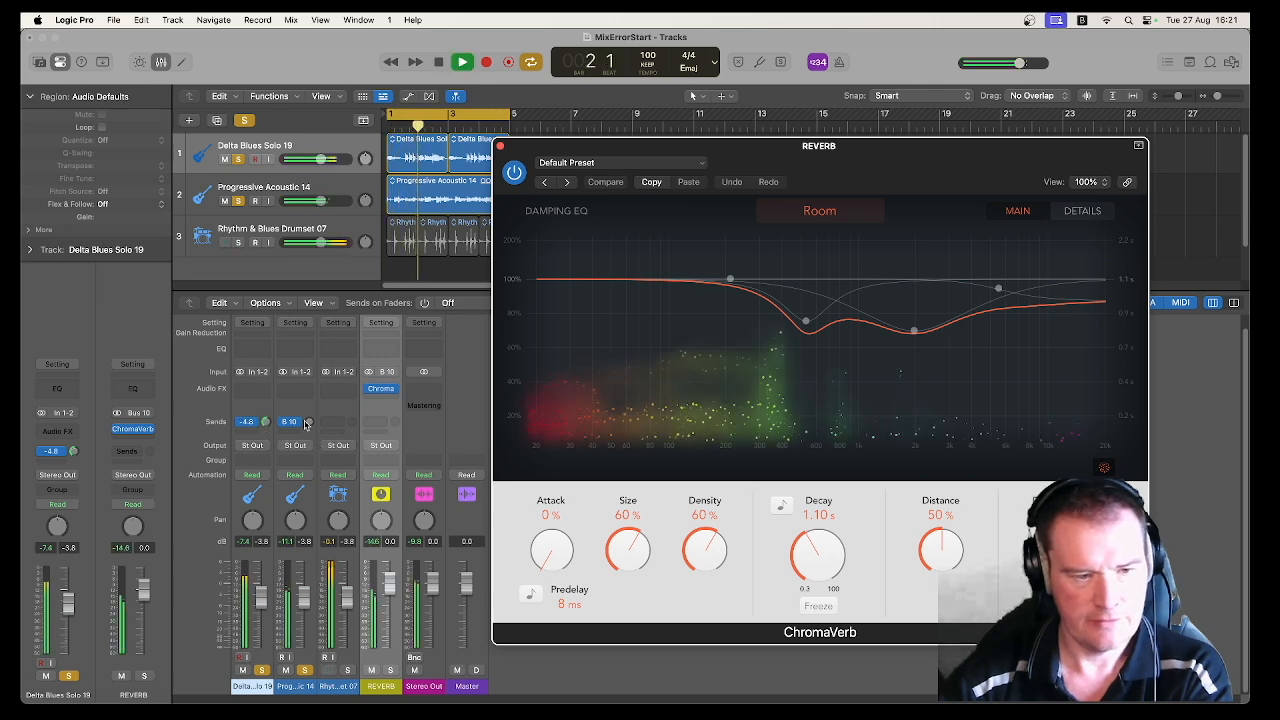
drag(309, 423, 309, 370)
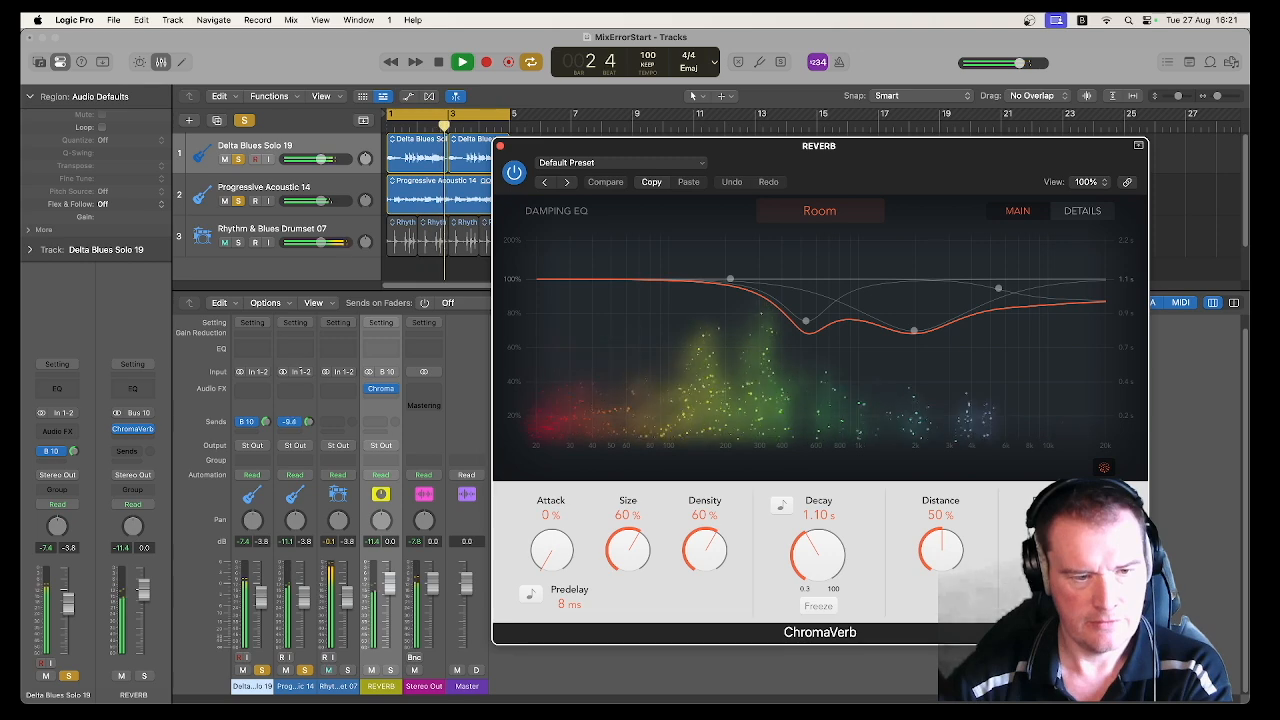
click(391, 671)
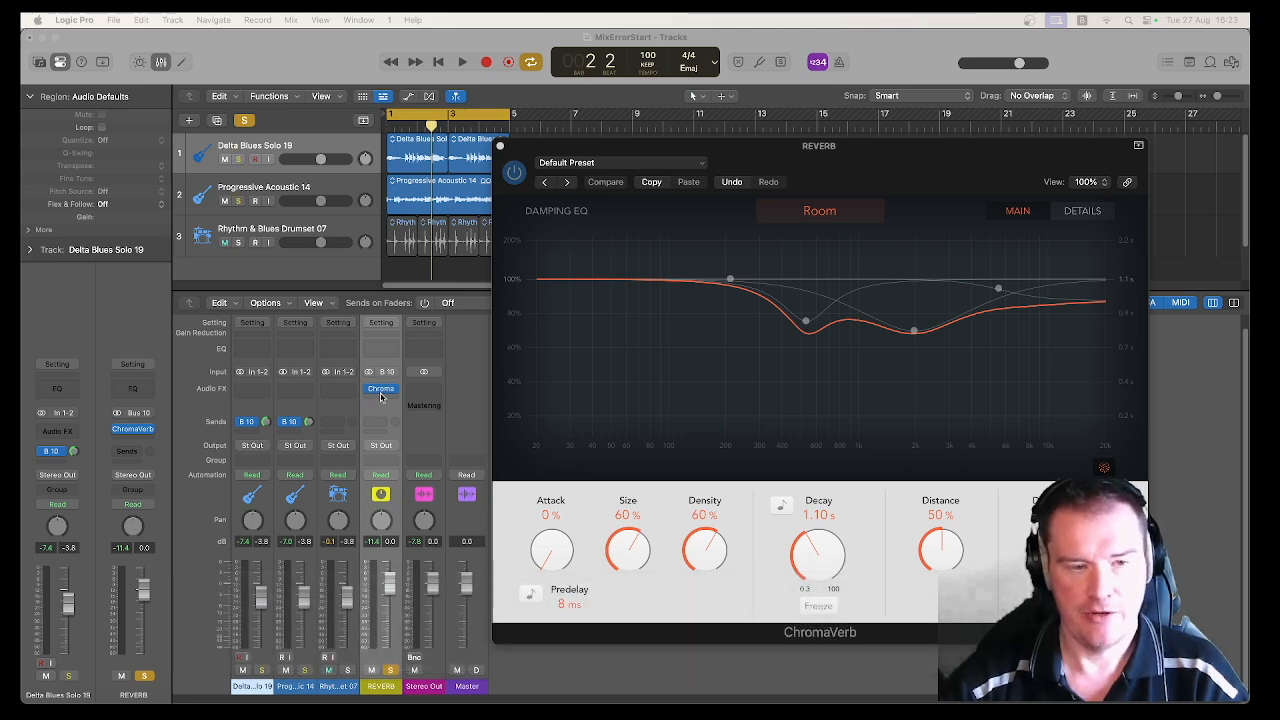
Step: Close the ChromaVerb window and remove the plug-in from the REVERB aux channel
click(500, 146)
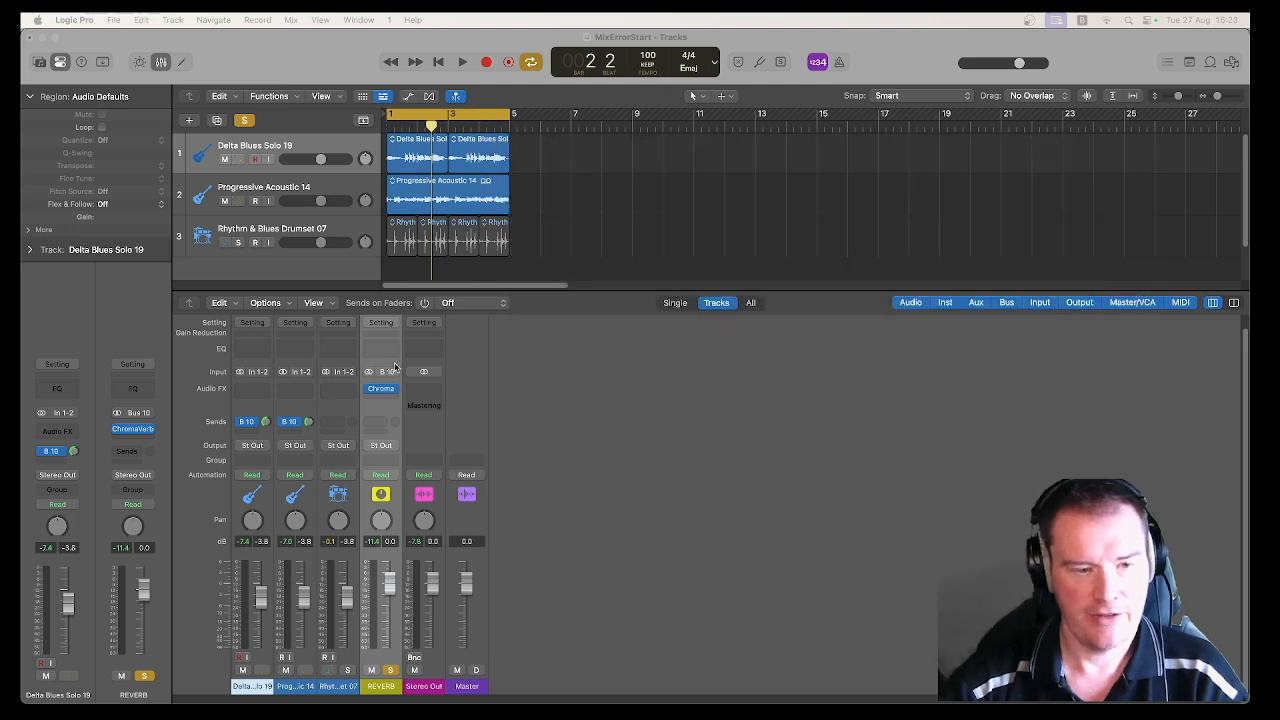
click(397, 390)
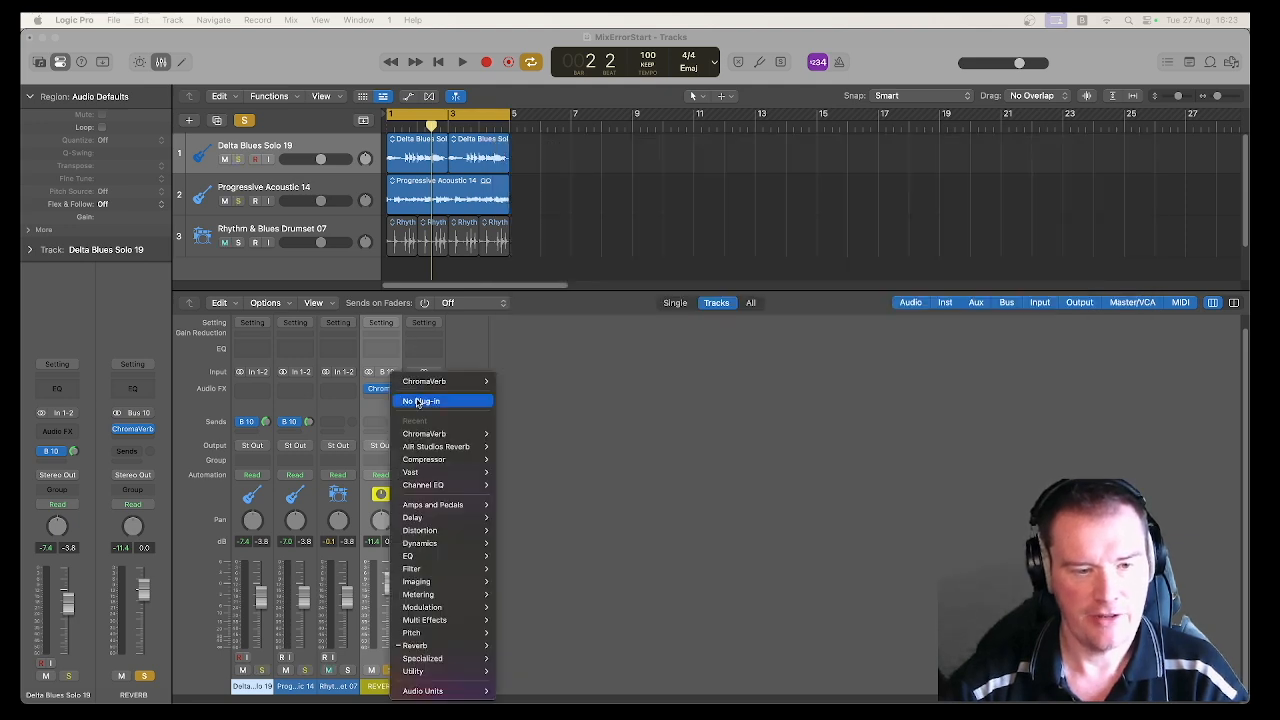
click(418, 401)
Step: Insert a fresh stereo ChromaVerb on the REVERB aux and raise its Dry level to 47%
click(393, 395)
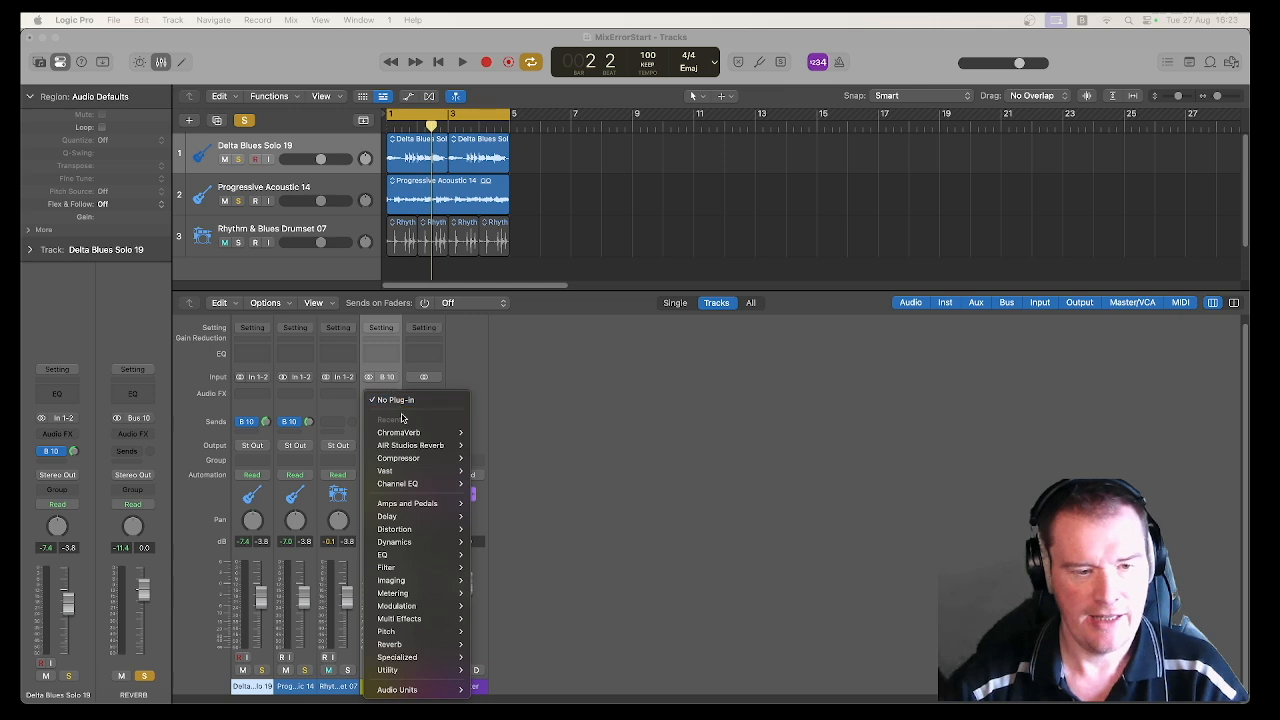
mouse_move(420, 432)
click(490, 433)
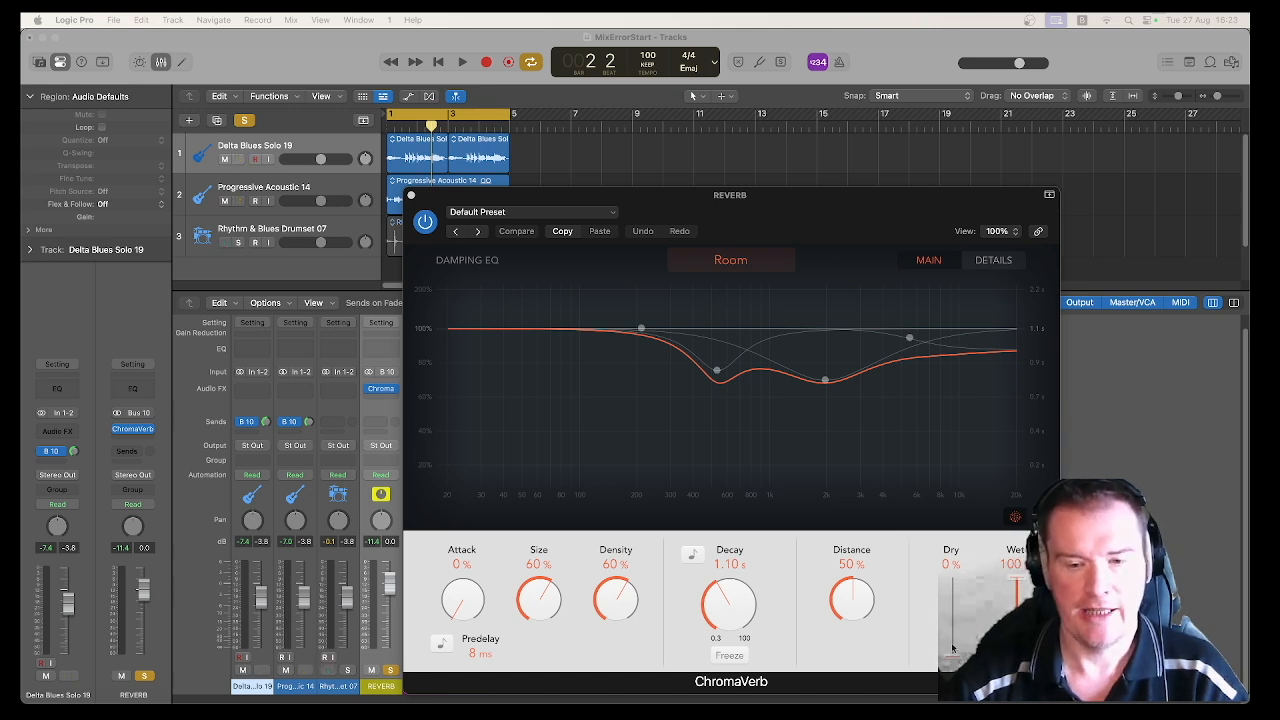
drag(949, 649, 949, 620)
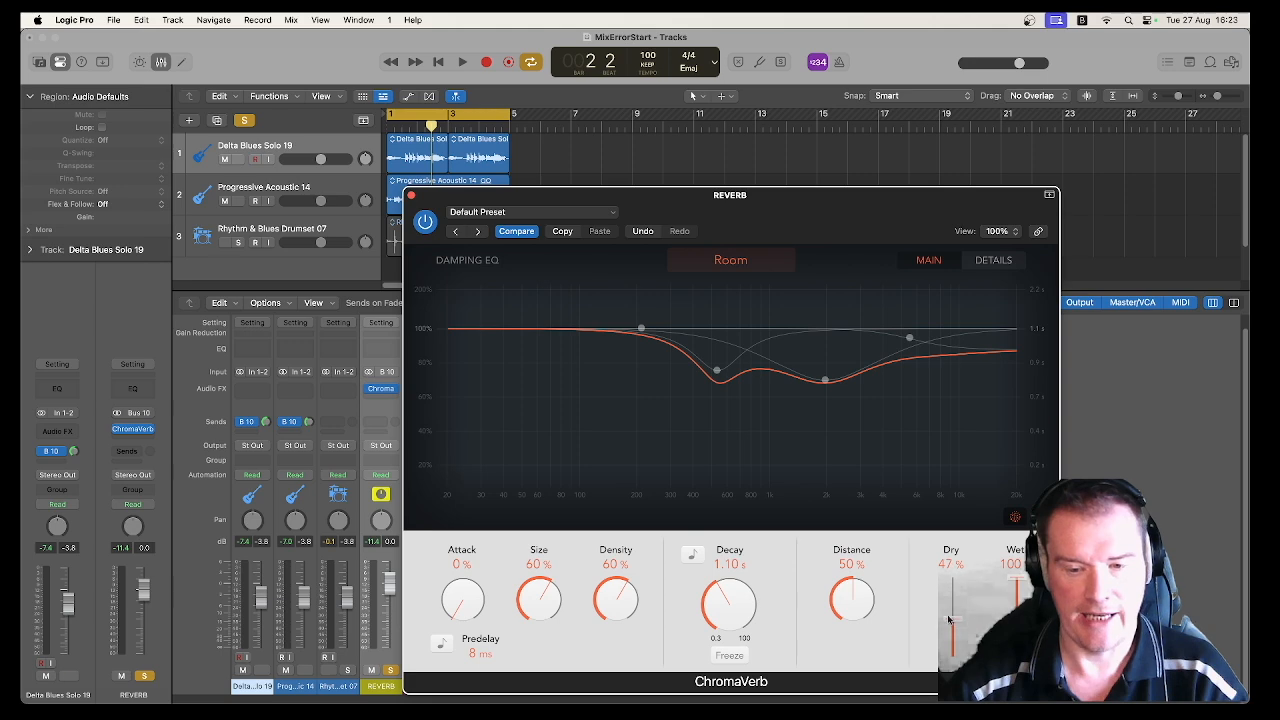
Step: Move the ChromaVerb window aside, close it and clear the plug-in from the REVERB aux
drag(486, 199, 604, 166)
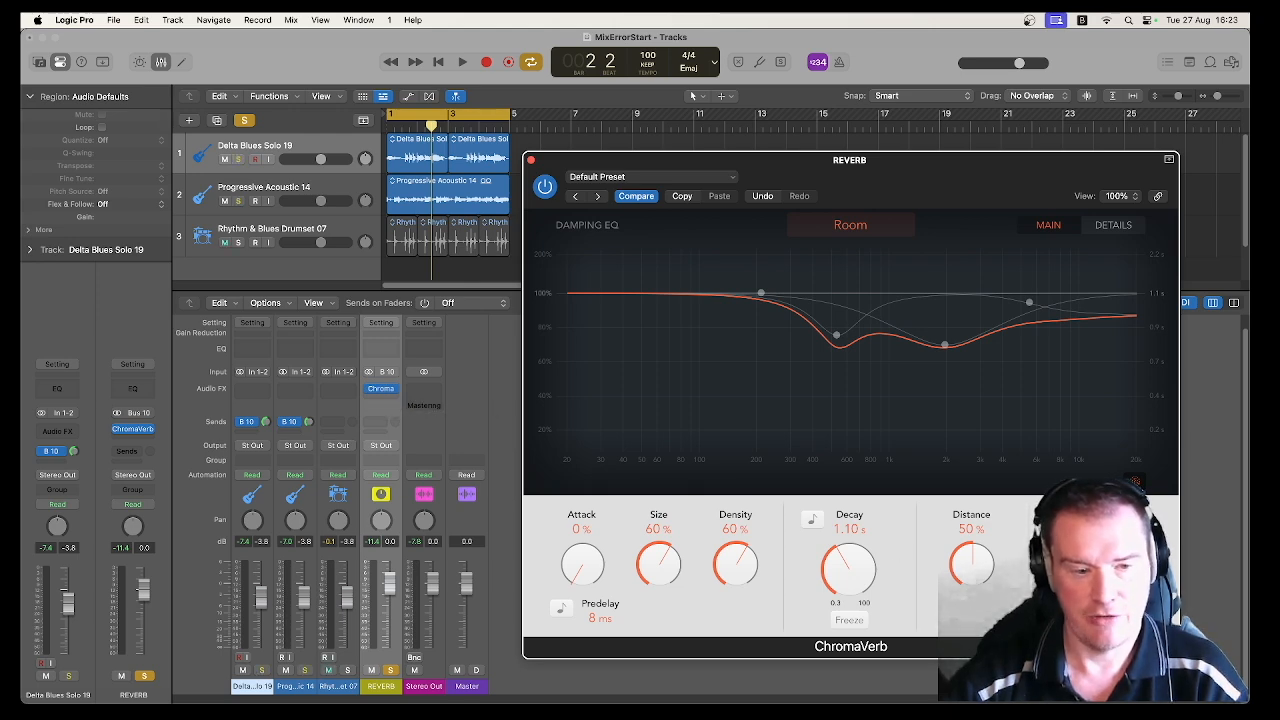
click(532, 163)
click(397, 390)
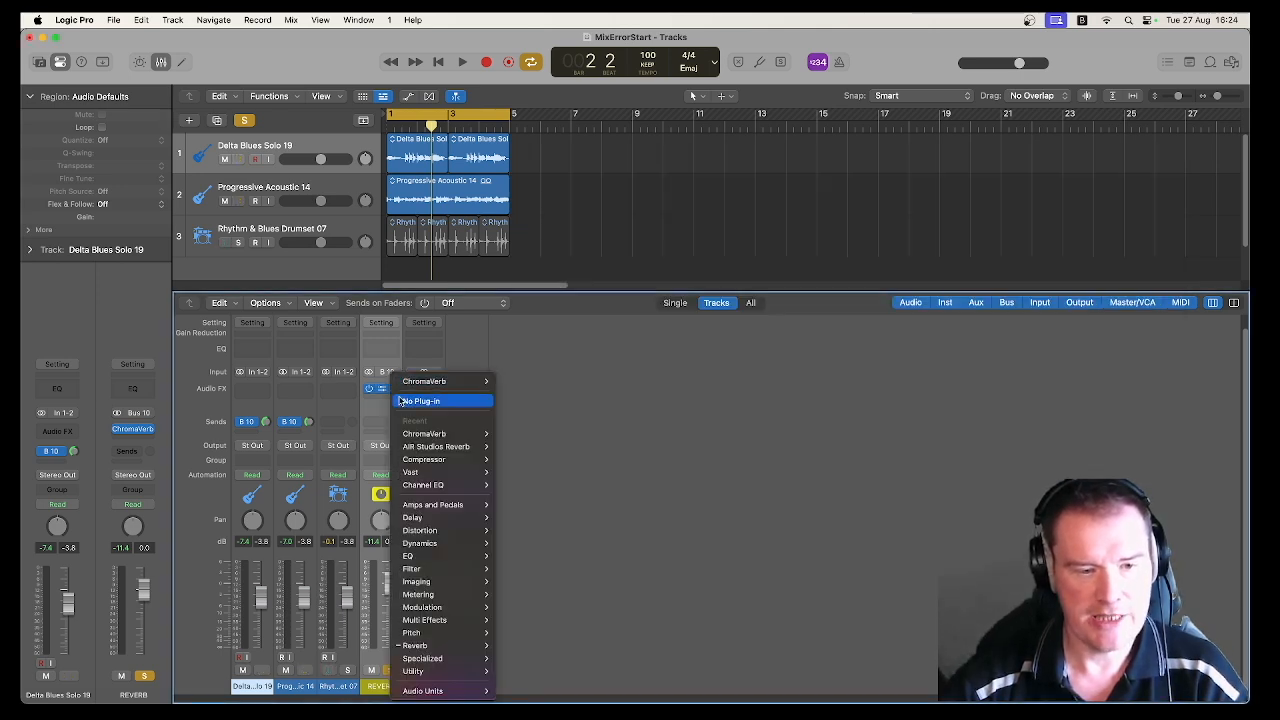
click(400, 400)
Step: Insert a stereo ChromaVerb directly on the Delta Blues Solo 19 channel and close its window
click(262, 393)
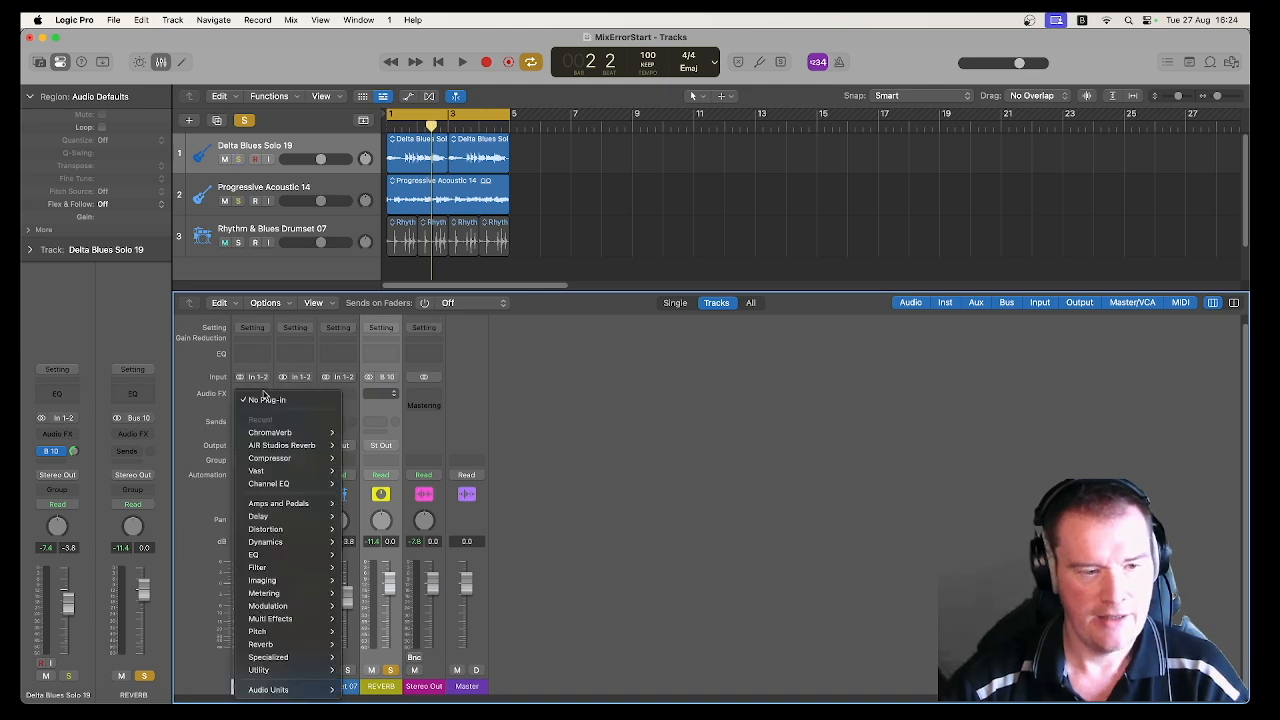
click(362, 432)
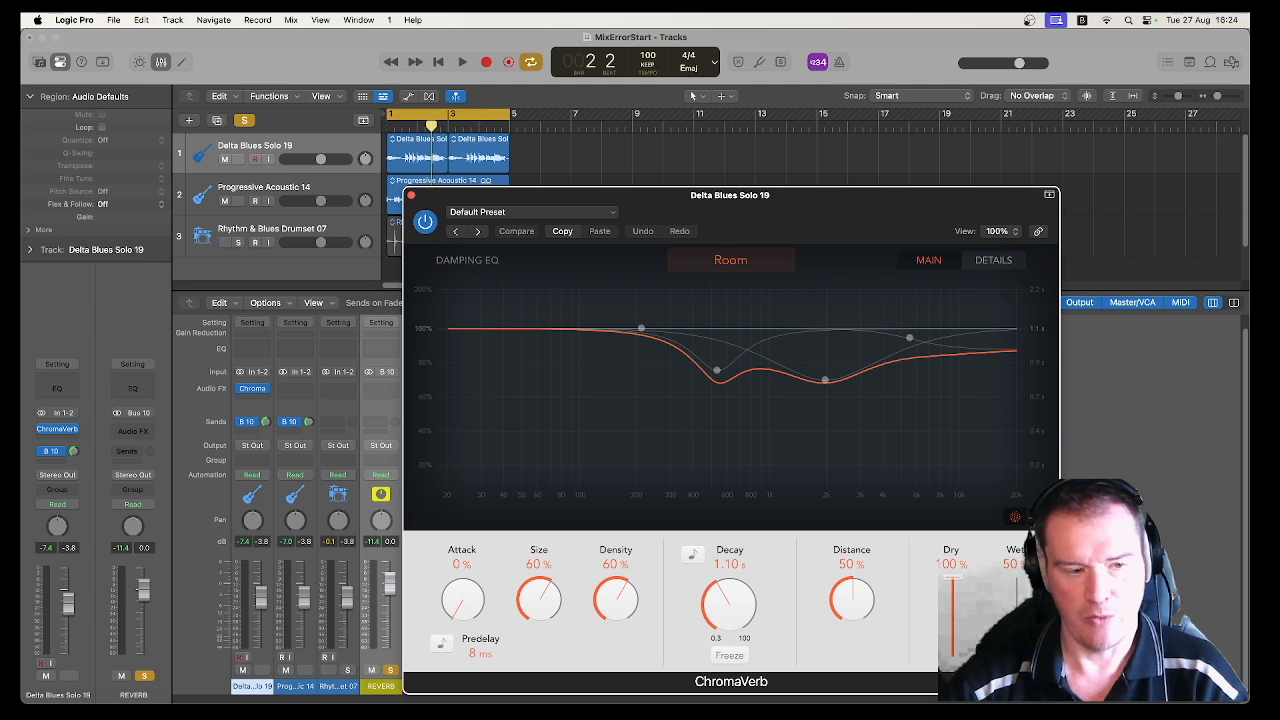
click(410, 196)
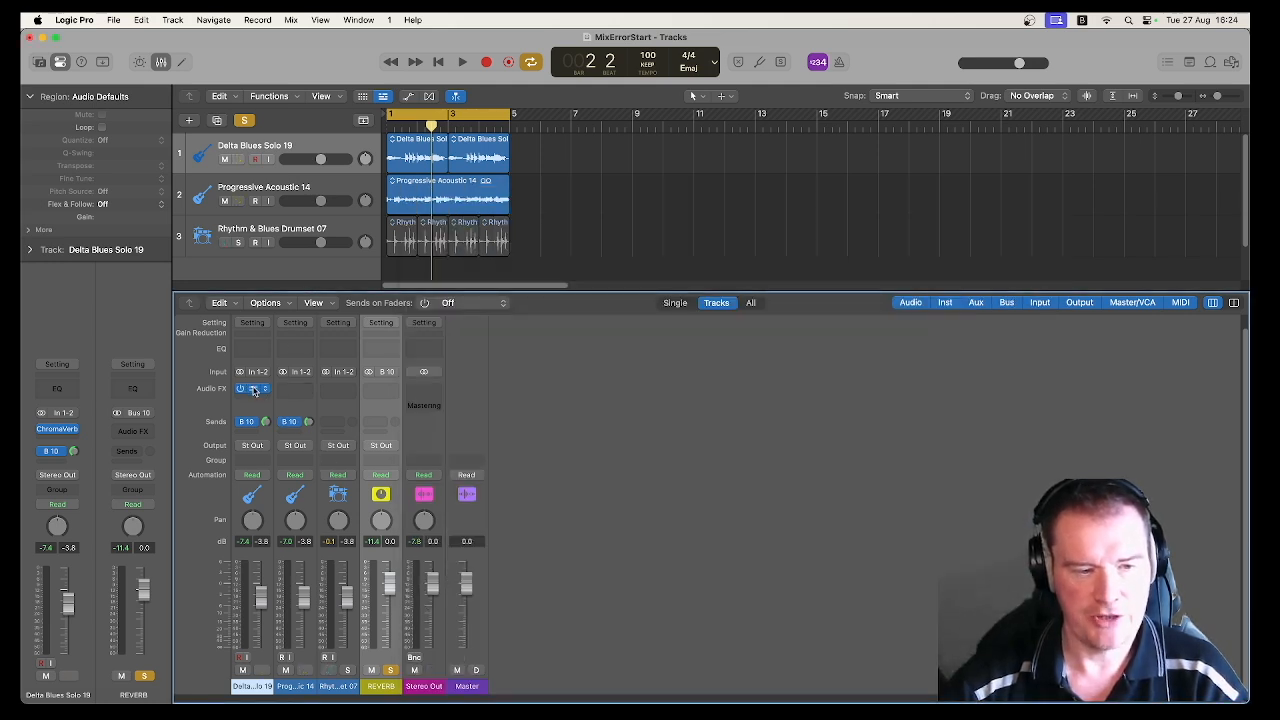
Step: Copy the ChromaVerb from Delta Blues Solo 19 to the REVERB aux, remove it from the guitar channel and check the copy's settings
drag(253, 390, 382, 392)
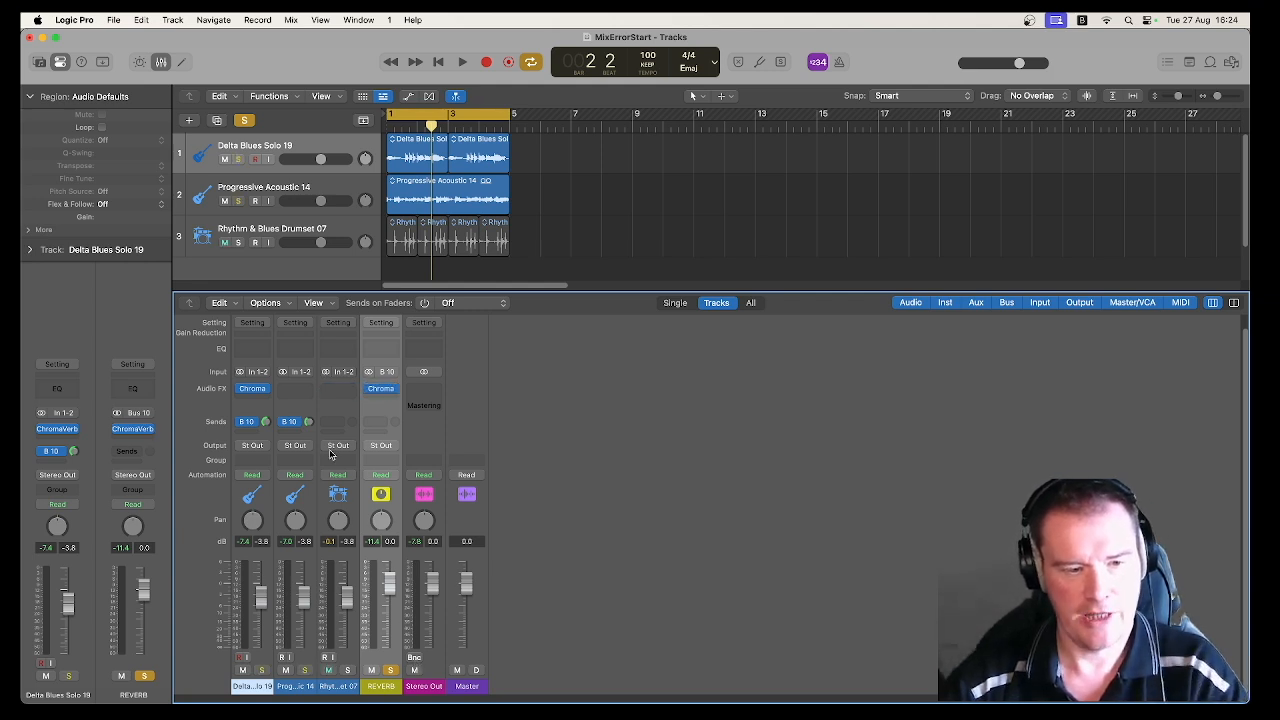
click(266, 389)
click(308, 401)
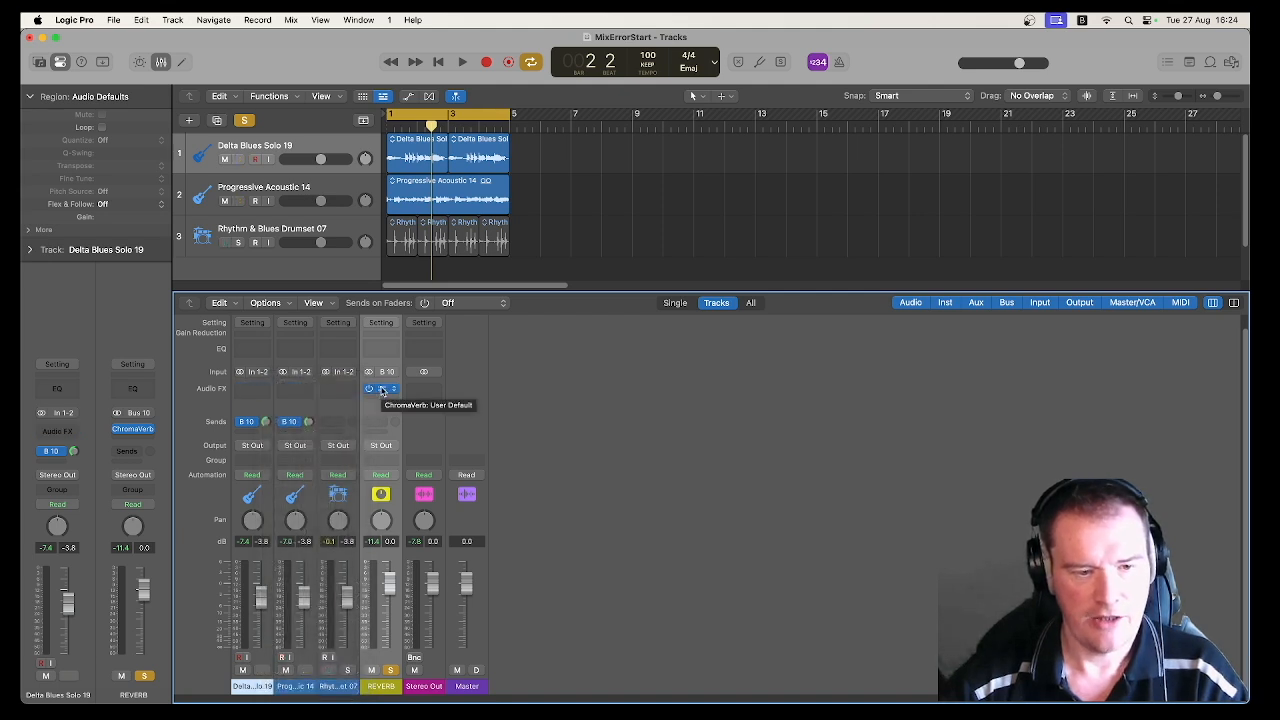
click(381, 390)
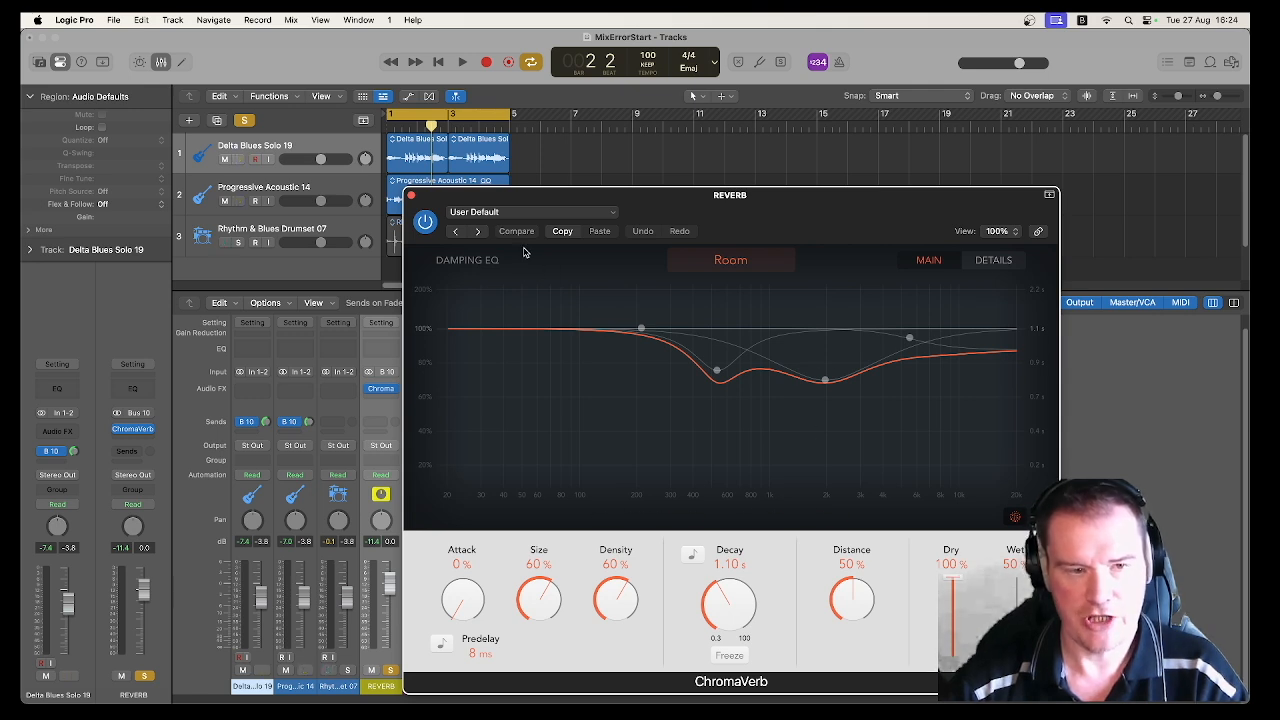
click(411, 195)
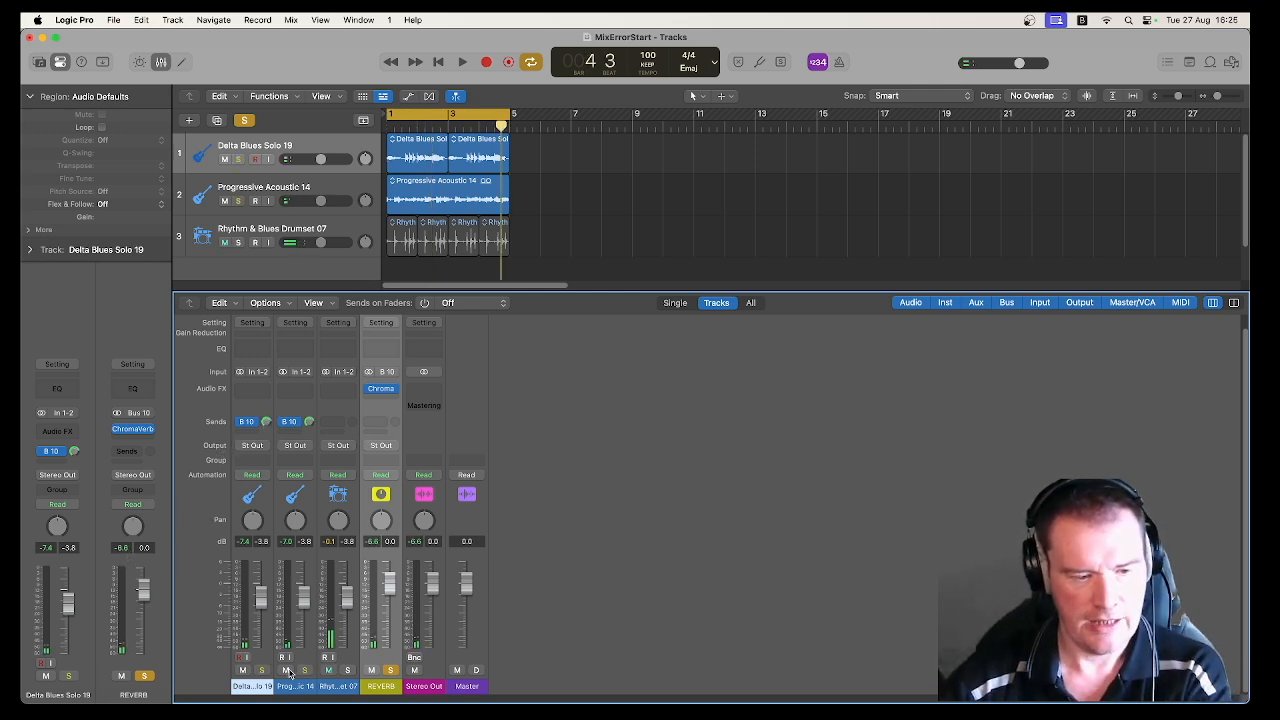
Step: Audition the mix with both guitar tracks soloed alongside REVERB, and again with only REVERB soloed
click(304, 670)
click(261, 670)
key(space)
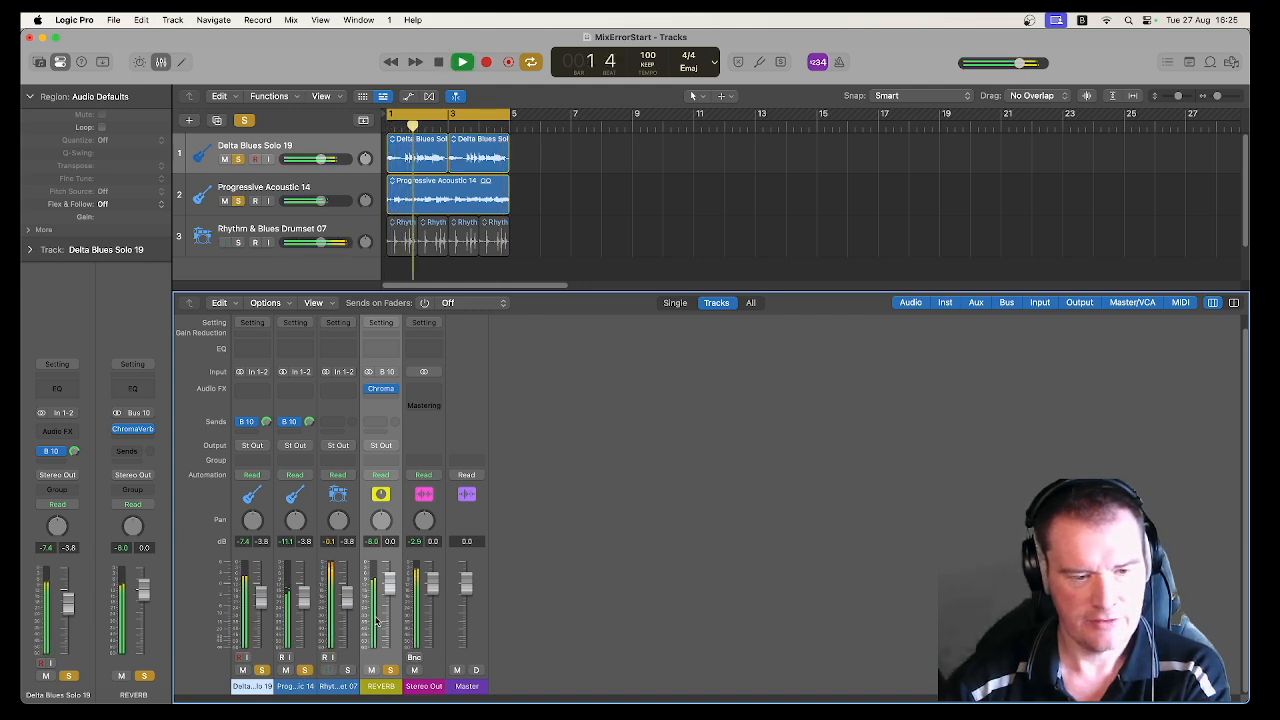
key(space)
alt+click(304, 670)
key(space)
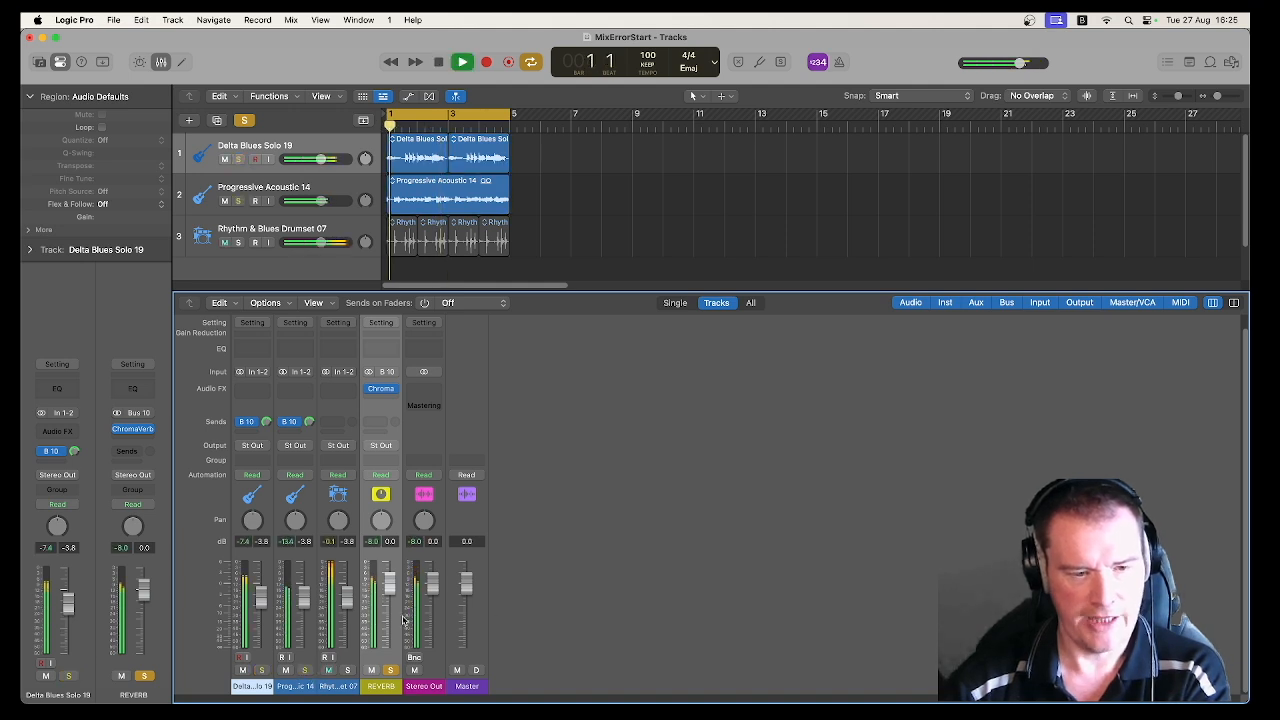
key(space)
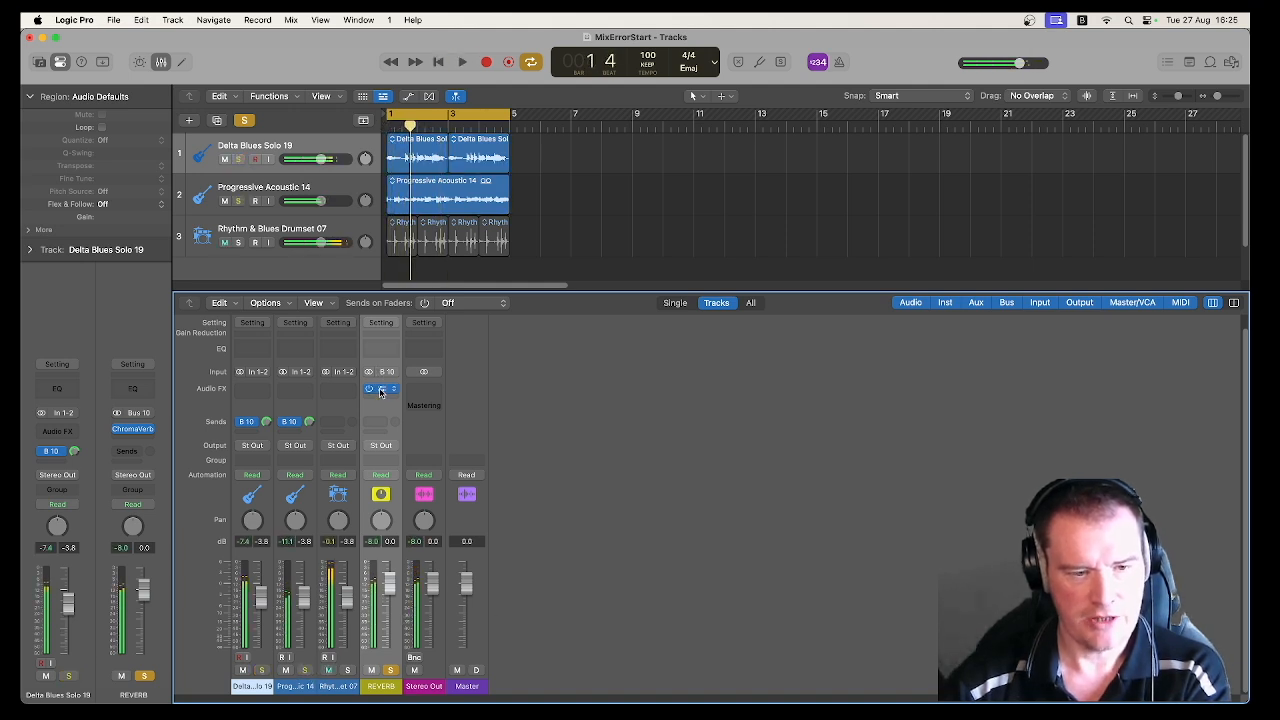
Step: Set the REVERB aux's ChromaVerb to 0% Dry and 100% Wet, close its window and play the result
click(380, 388)
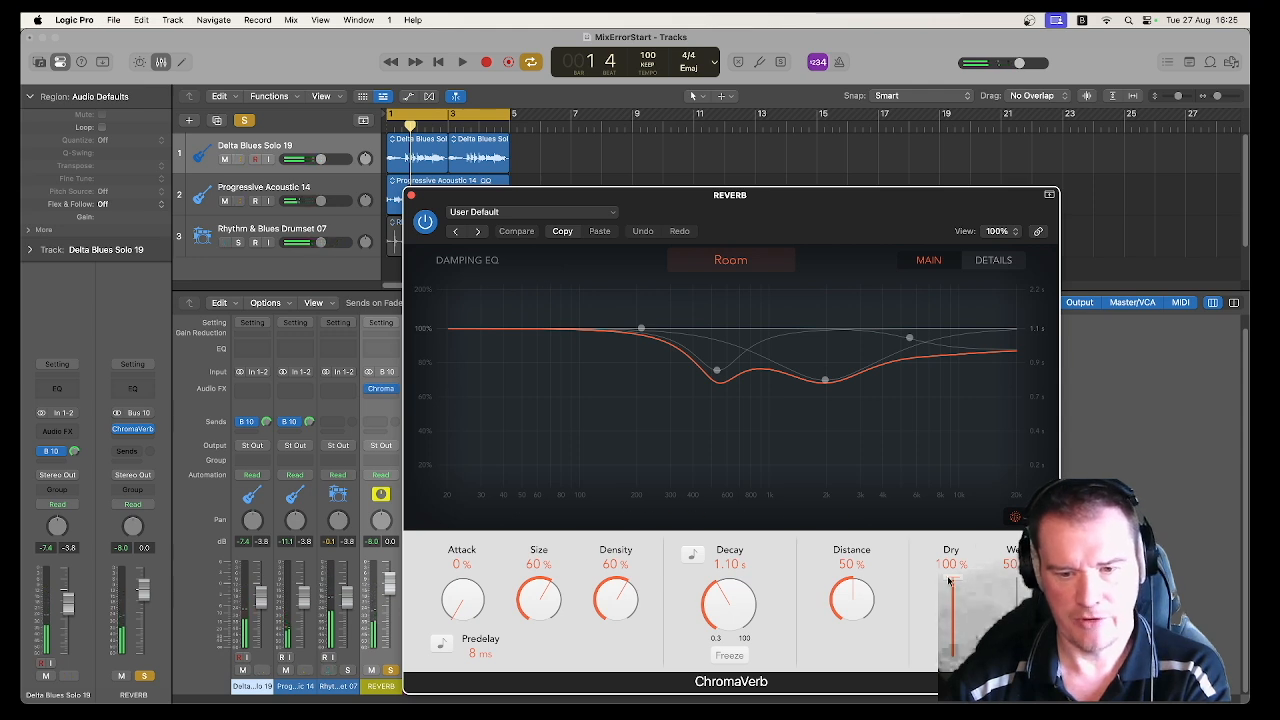
drag(952, 578, 953, 660)
drag(1017, 617, 1024, 529)
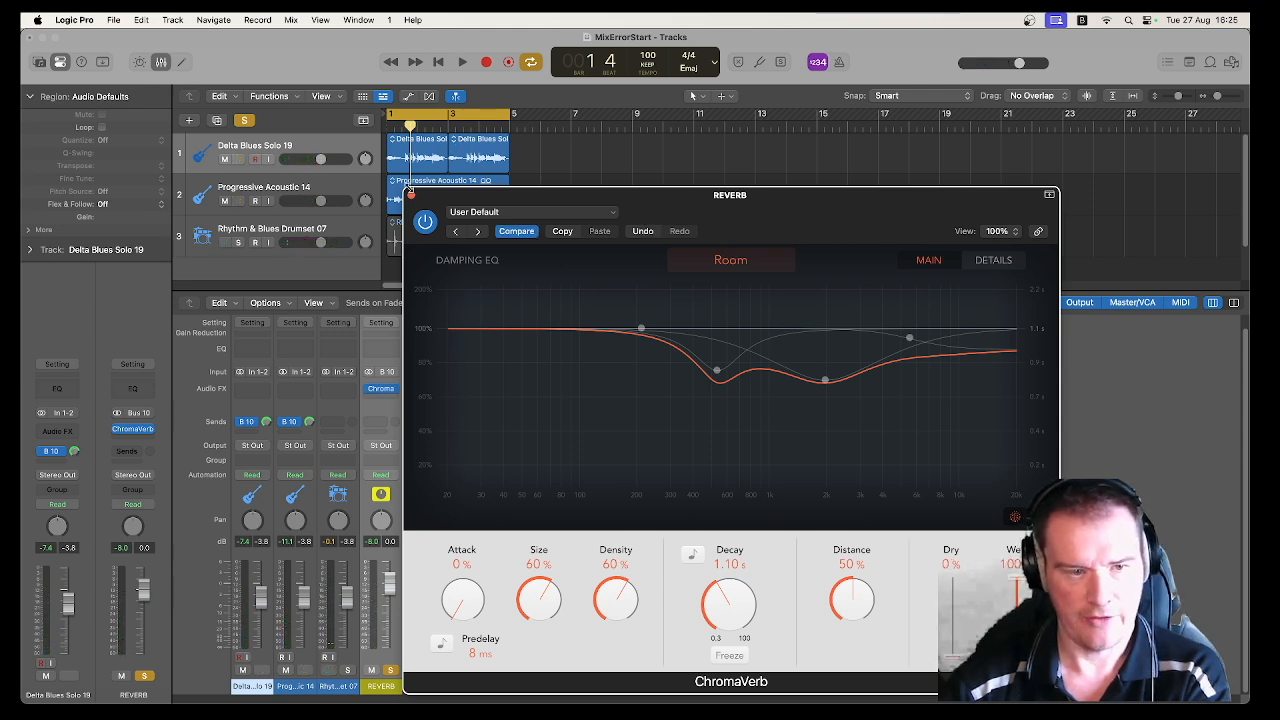
click(410, 195)
key(space)
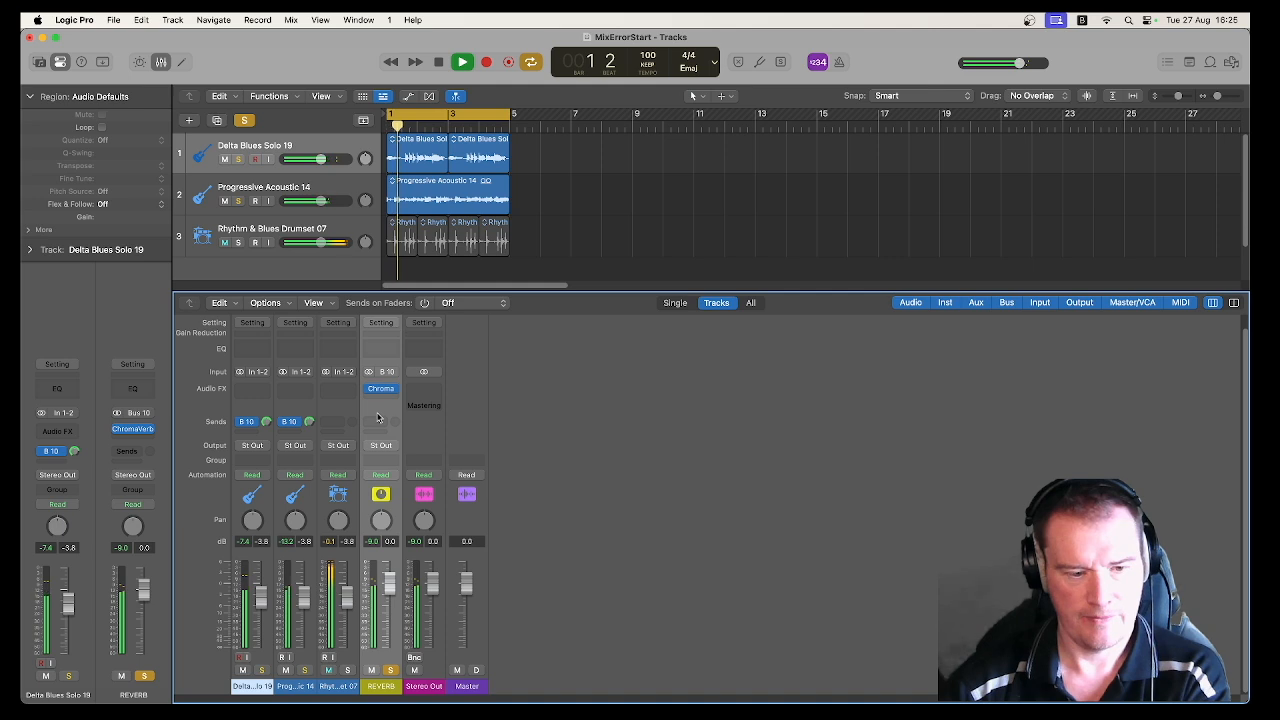
key(space)
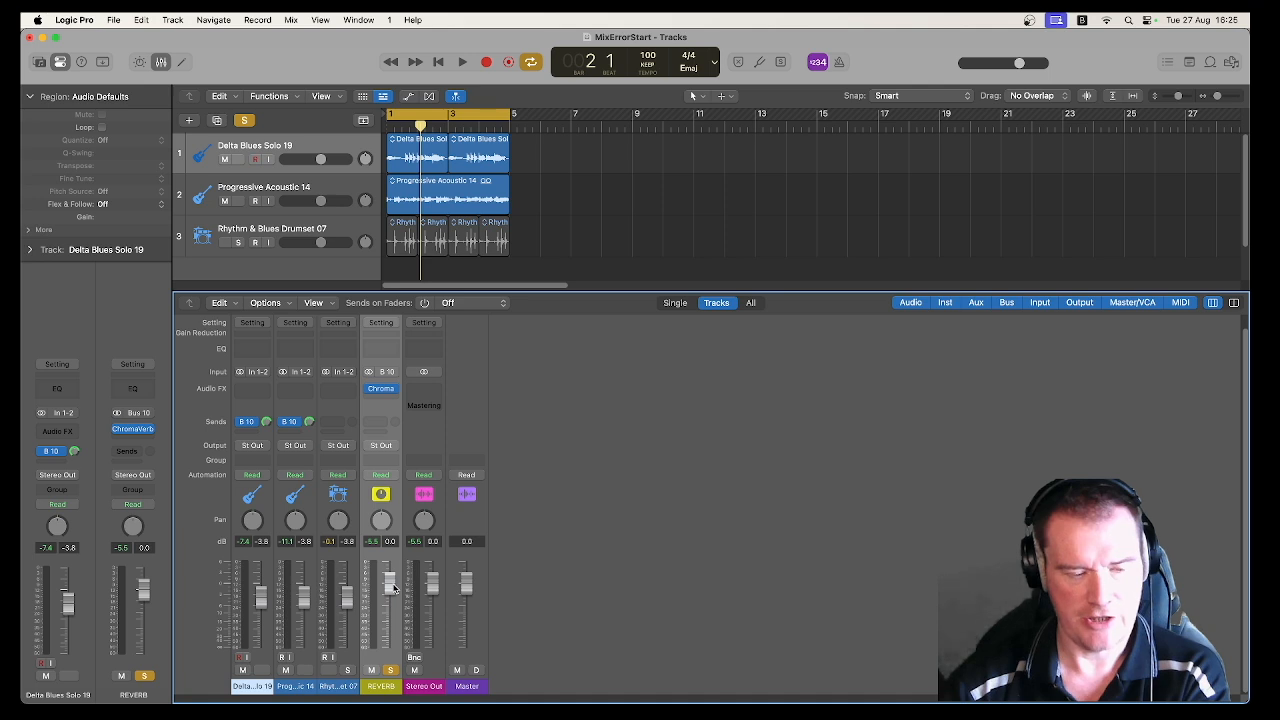
Step: Try adjusting the REVERB fader and, during playback, the guitar tracks' Bus 10 send levels
mouse_move(393, 588)
mouse_down()
mouse_move(390, 628)
mouse_move(390, 597)
mouse_up()
key(space)
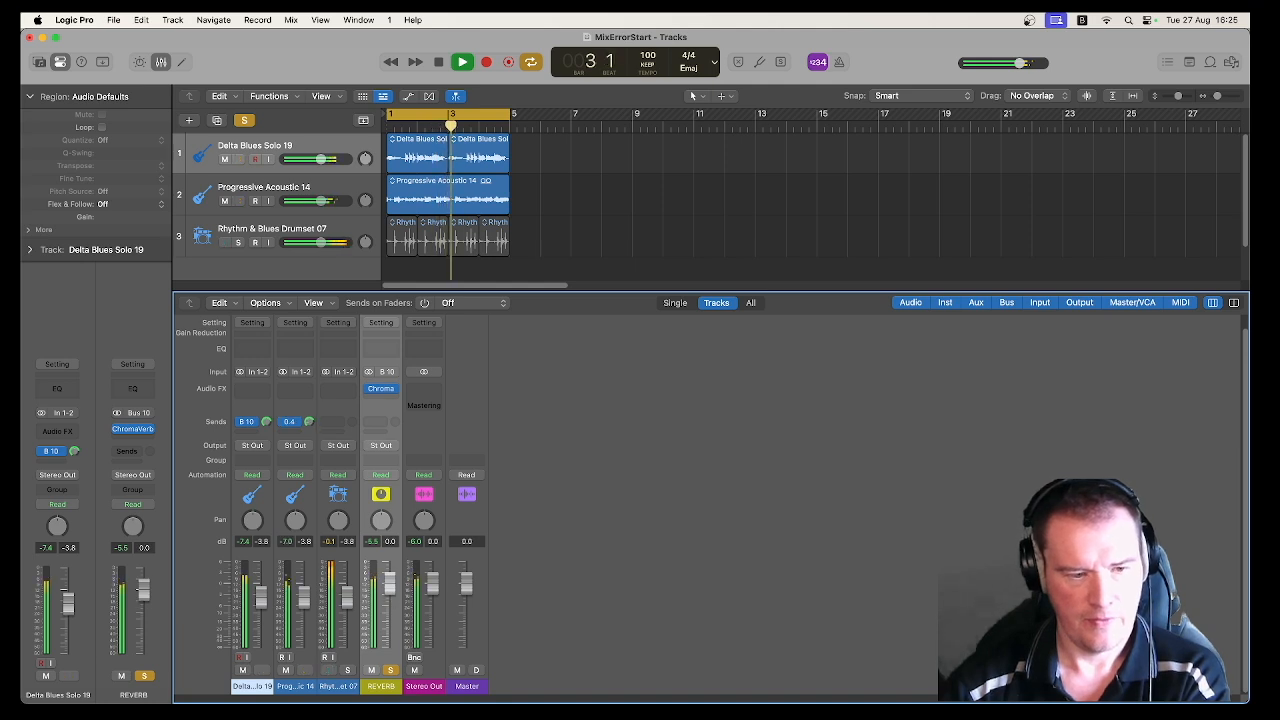
drag(268, 424, 283, 463)
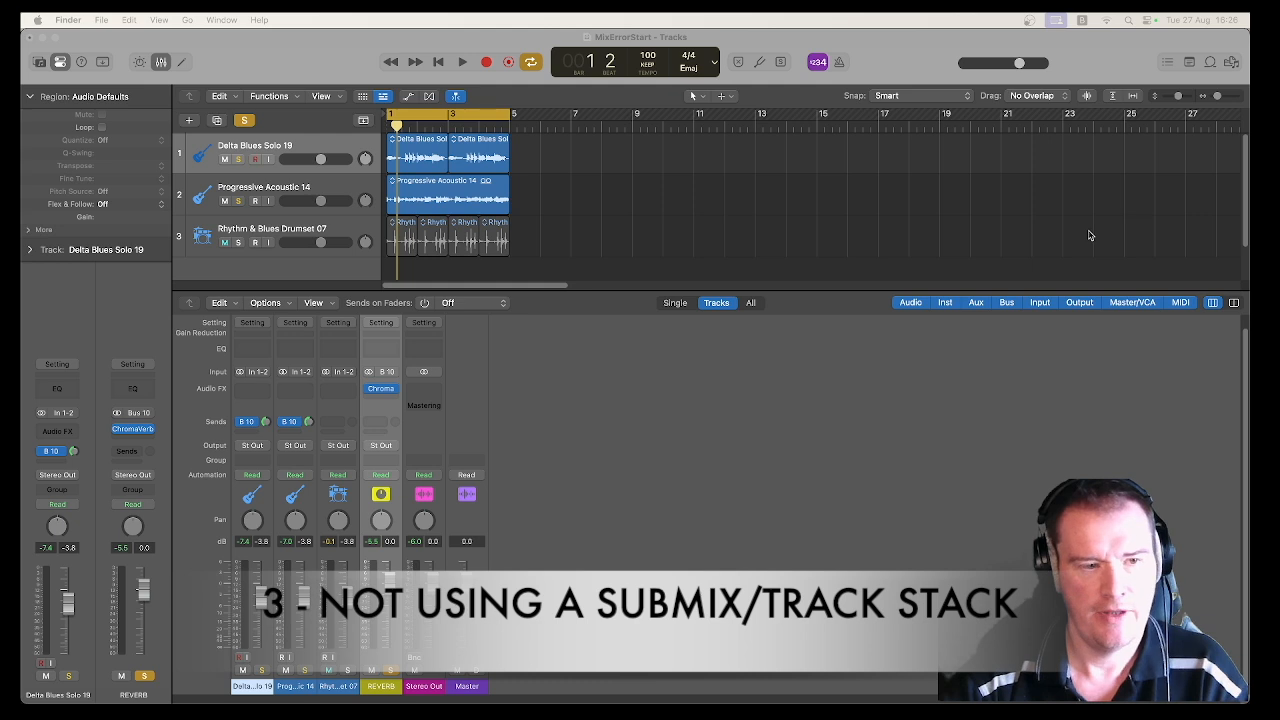
Step: Group the Delta Blues Solo 19 and Progressive Acoustic 14 tracks into a summing stack
click(329, 195)
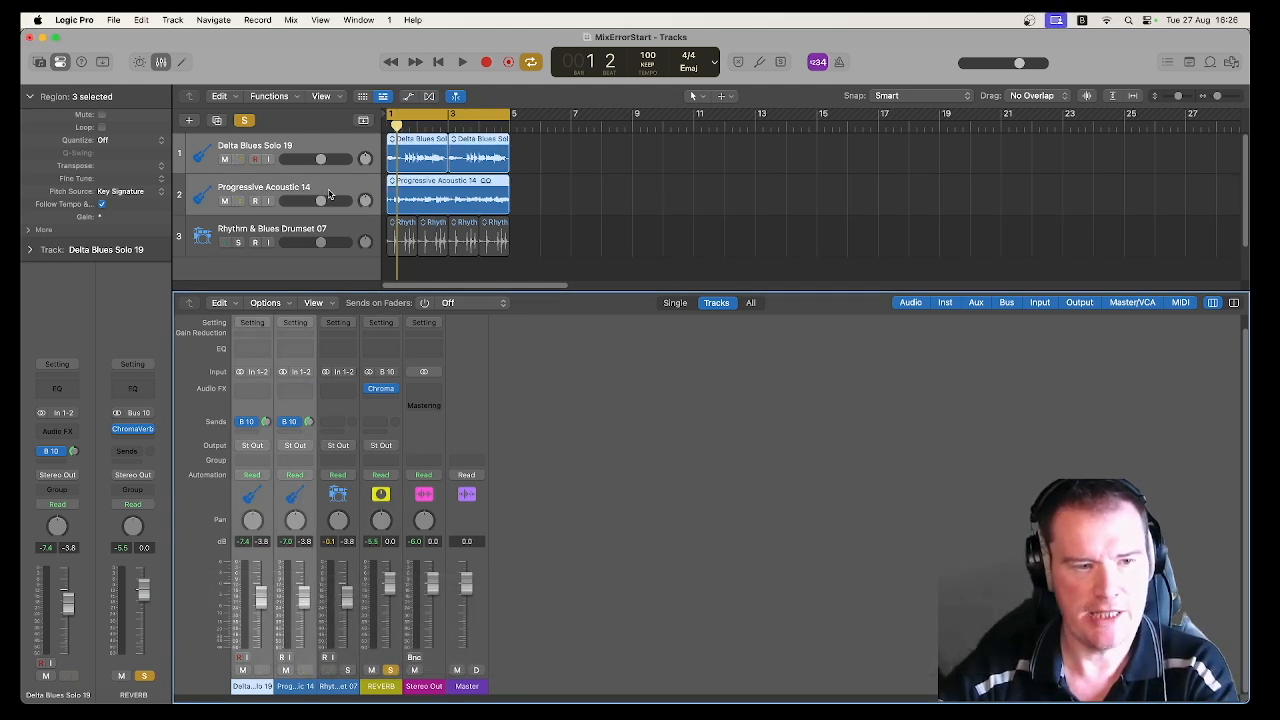
right_click(329, 193)
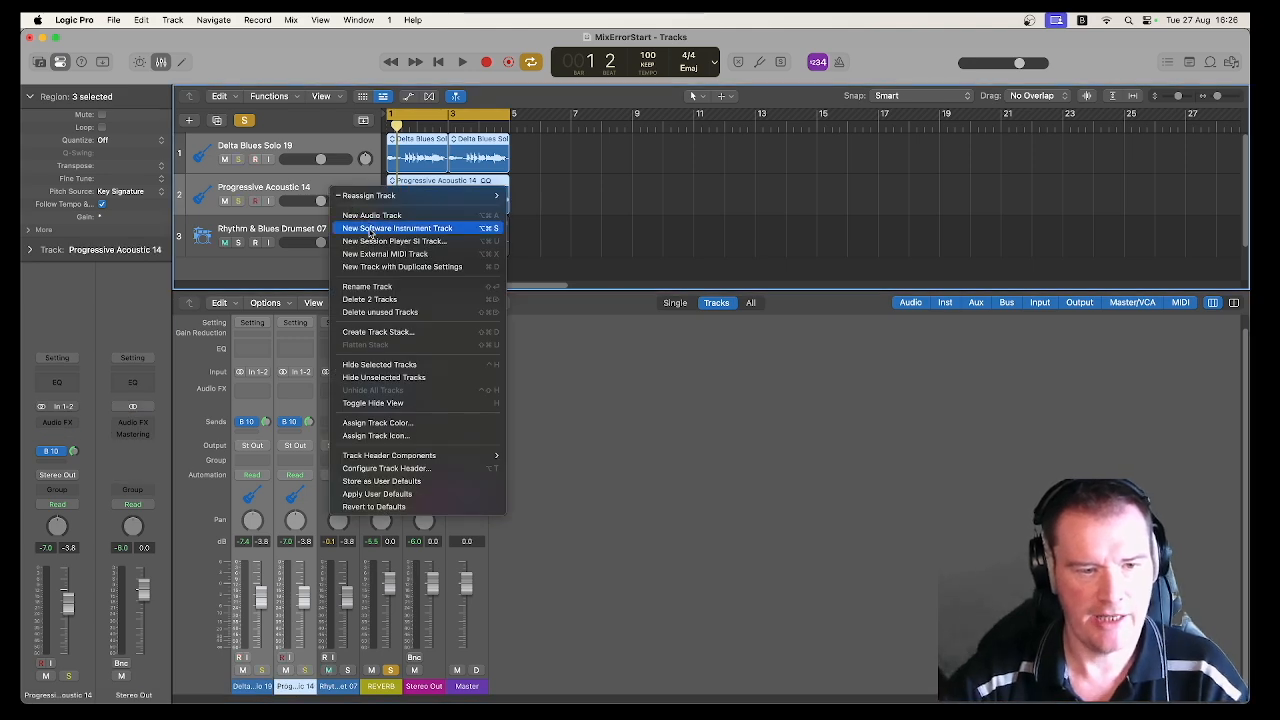
click(377, 331)
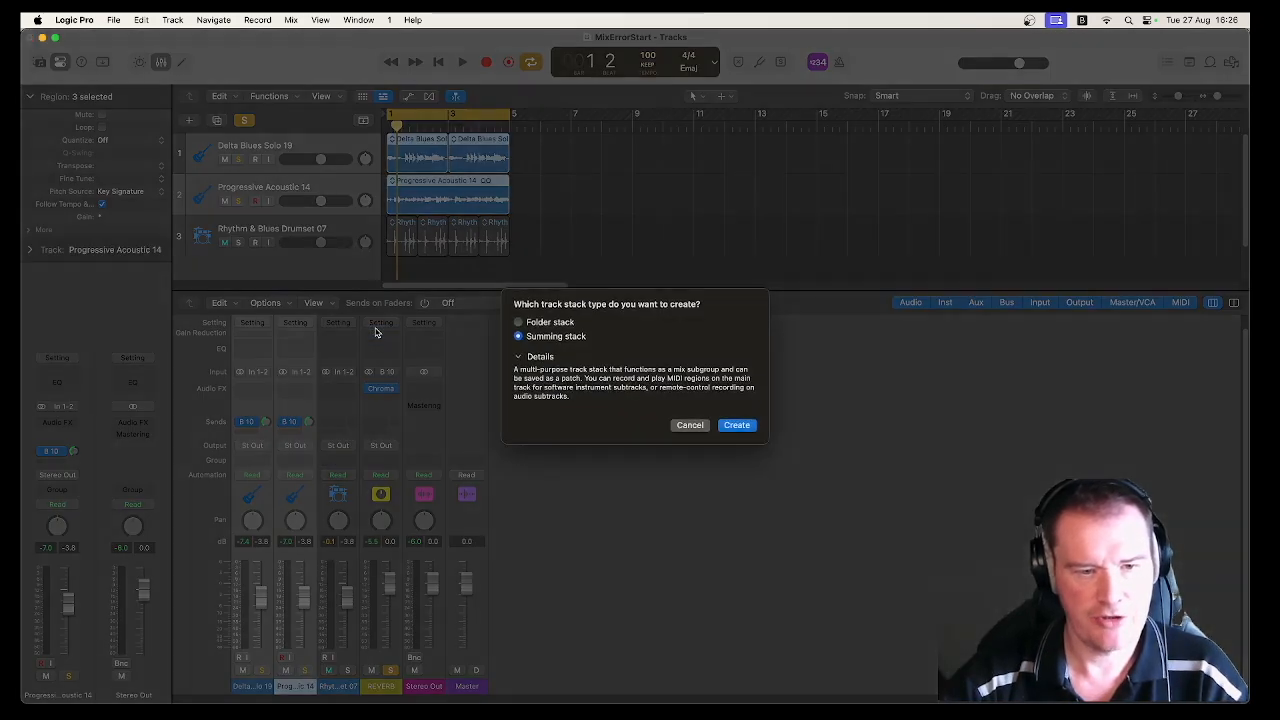
click(736, 425)
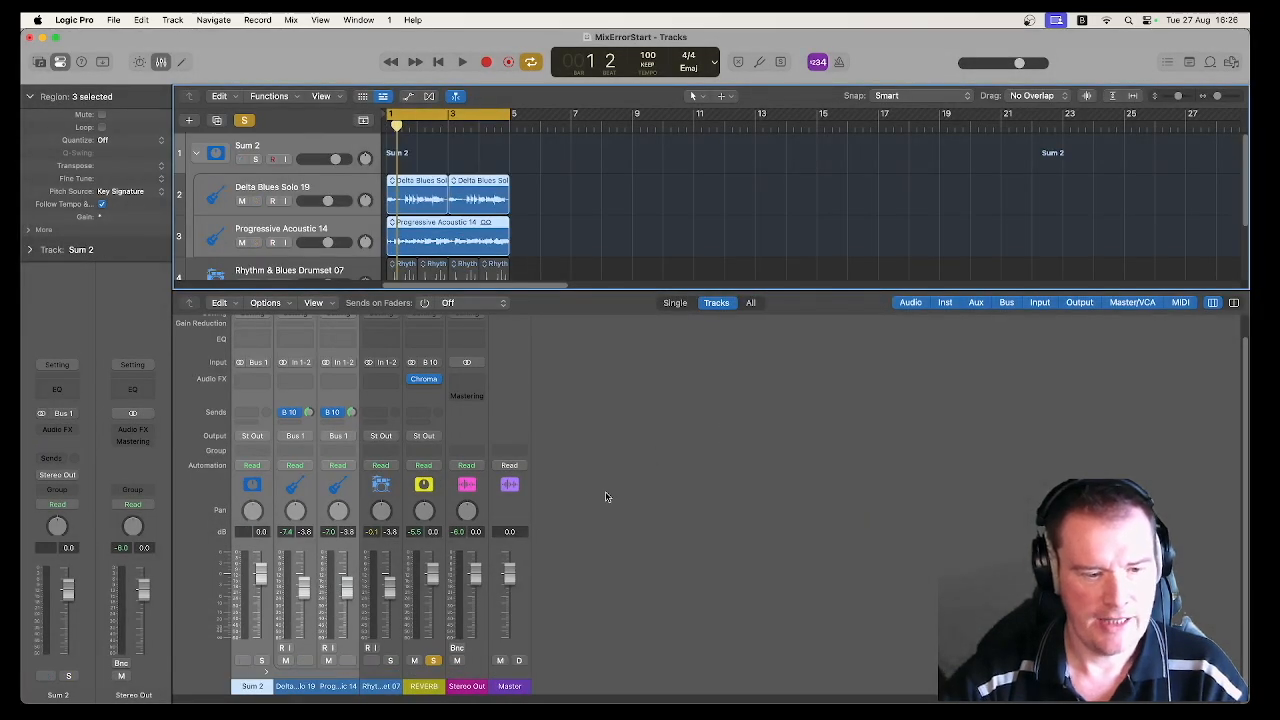
Step: Select the Sum 2 stack, collapse it to hide its guitar tracks and expand it again
click(325, 147)
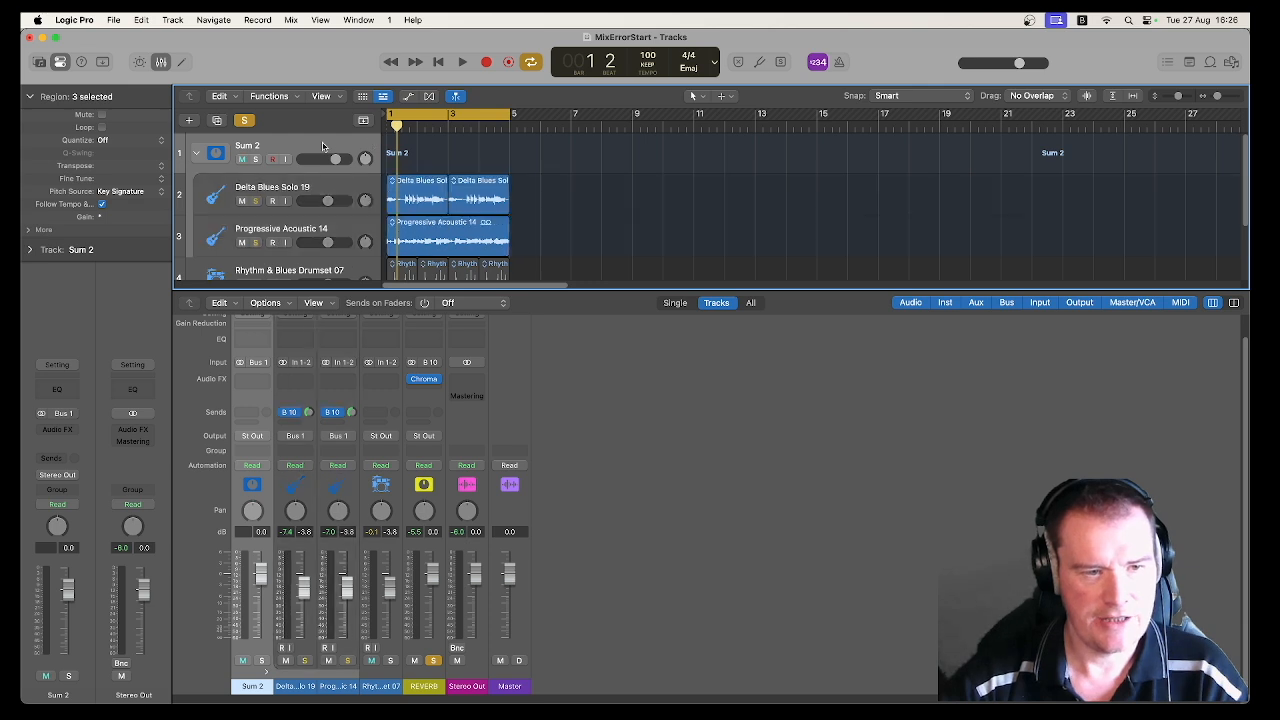
click(198, 156)
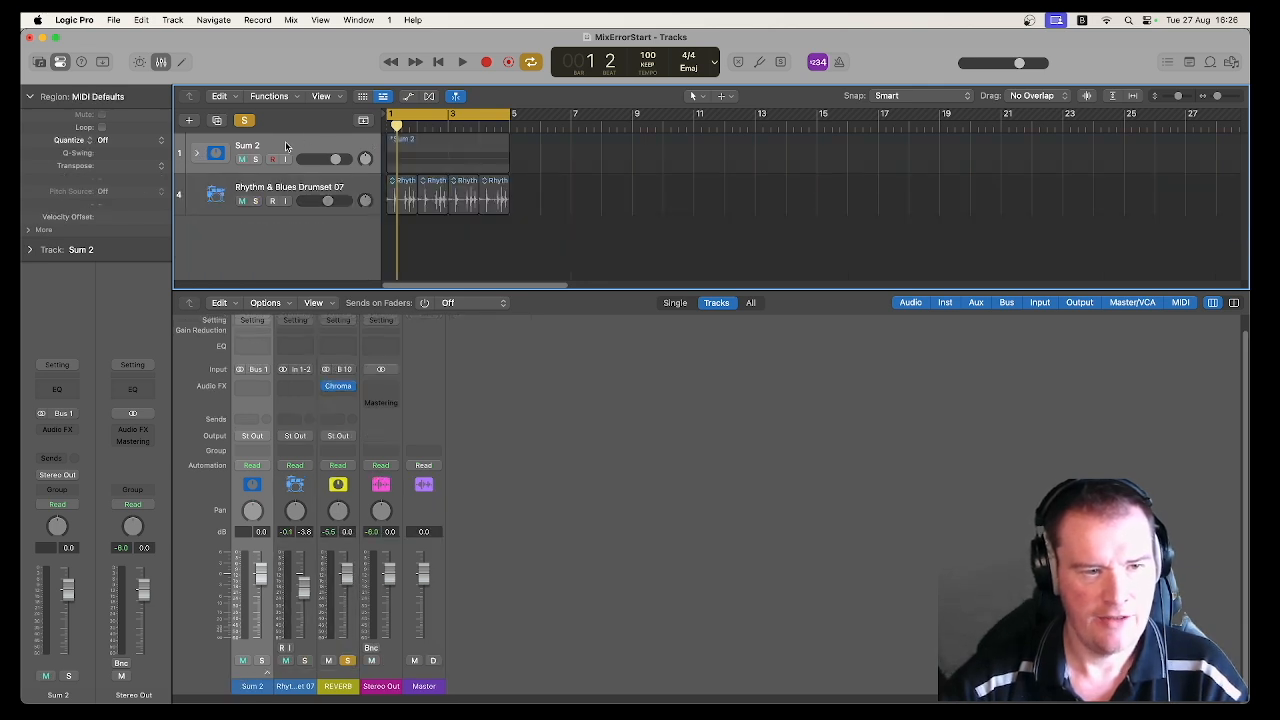
click(200, 157)
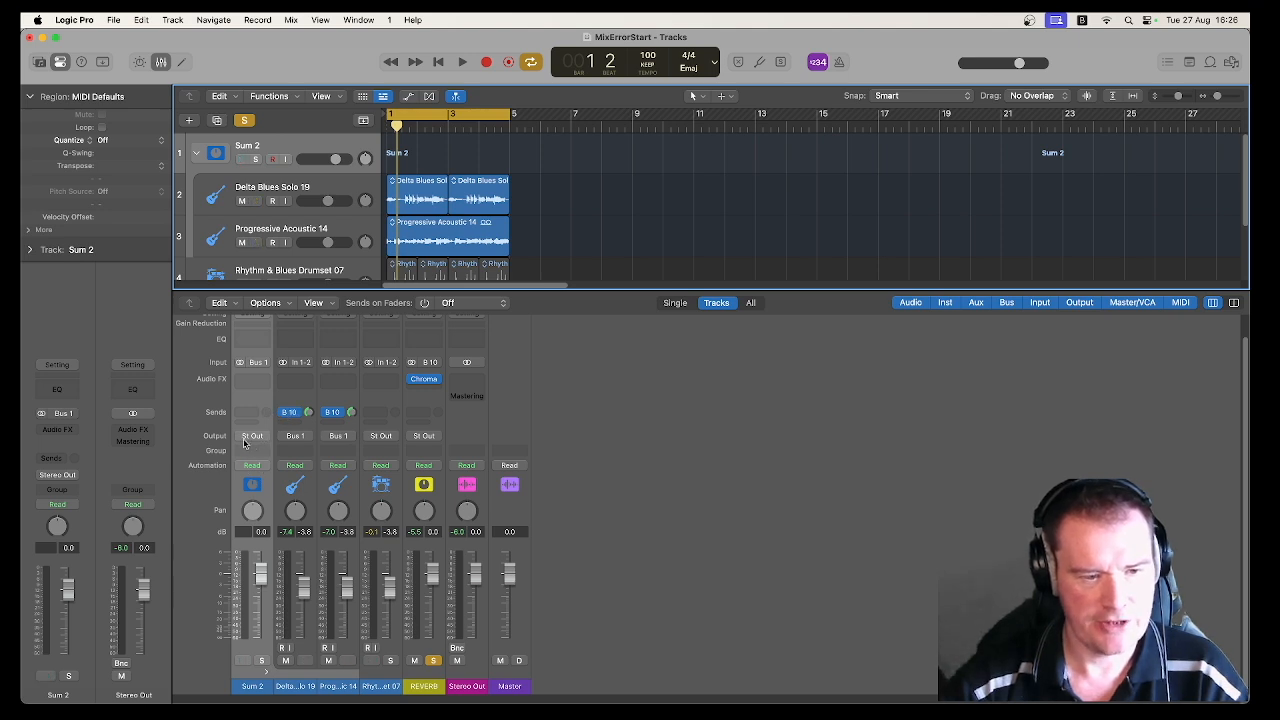
Step: Remove the Bus 10 sends from the Delta Blues Solo 19 and Progressive Acoustic 14 channels
click(296, 415)
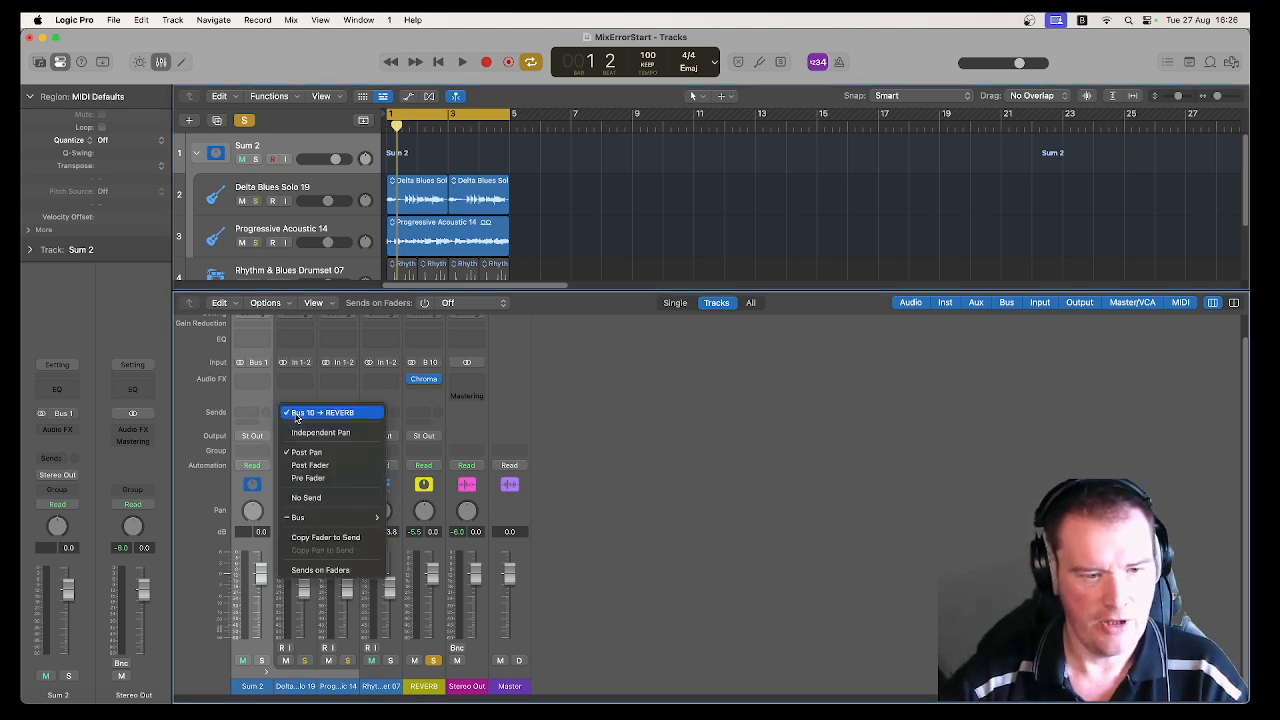
click(329, 497)
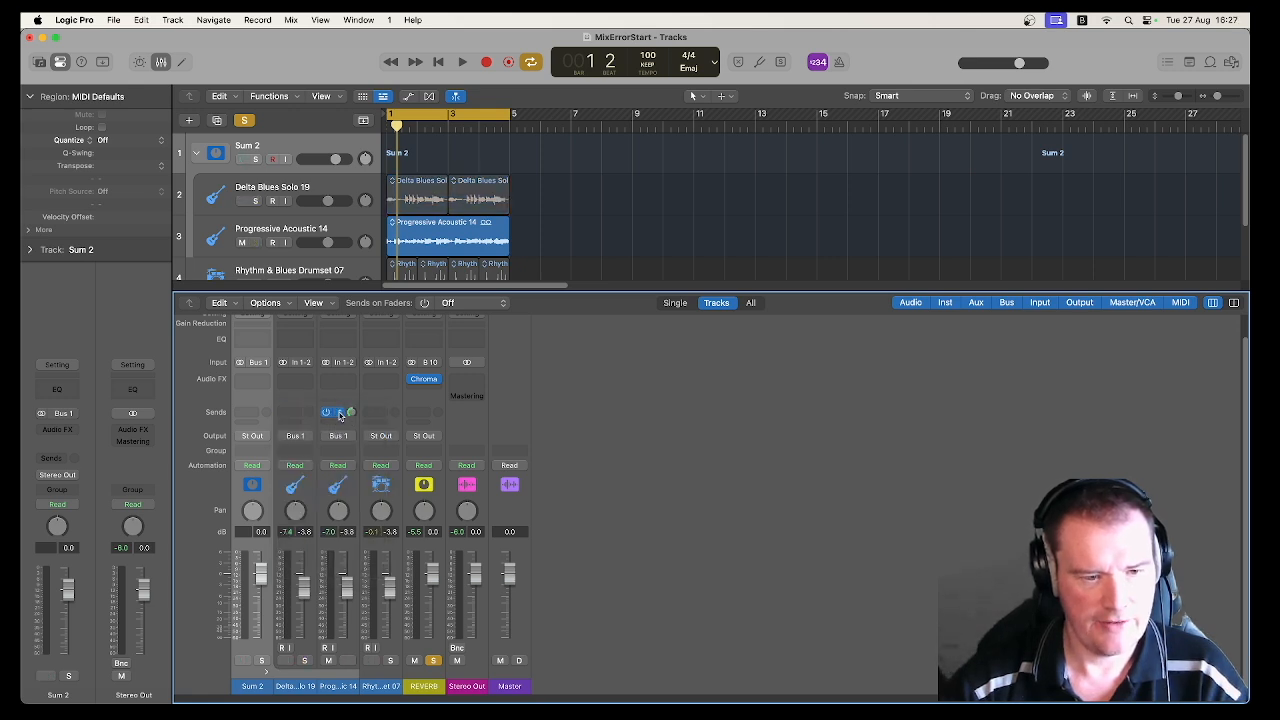
click(345, 419)
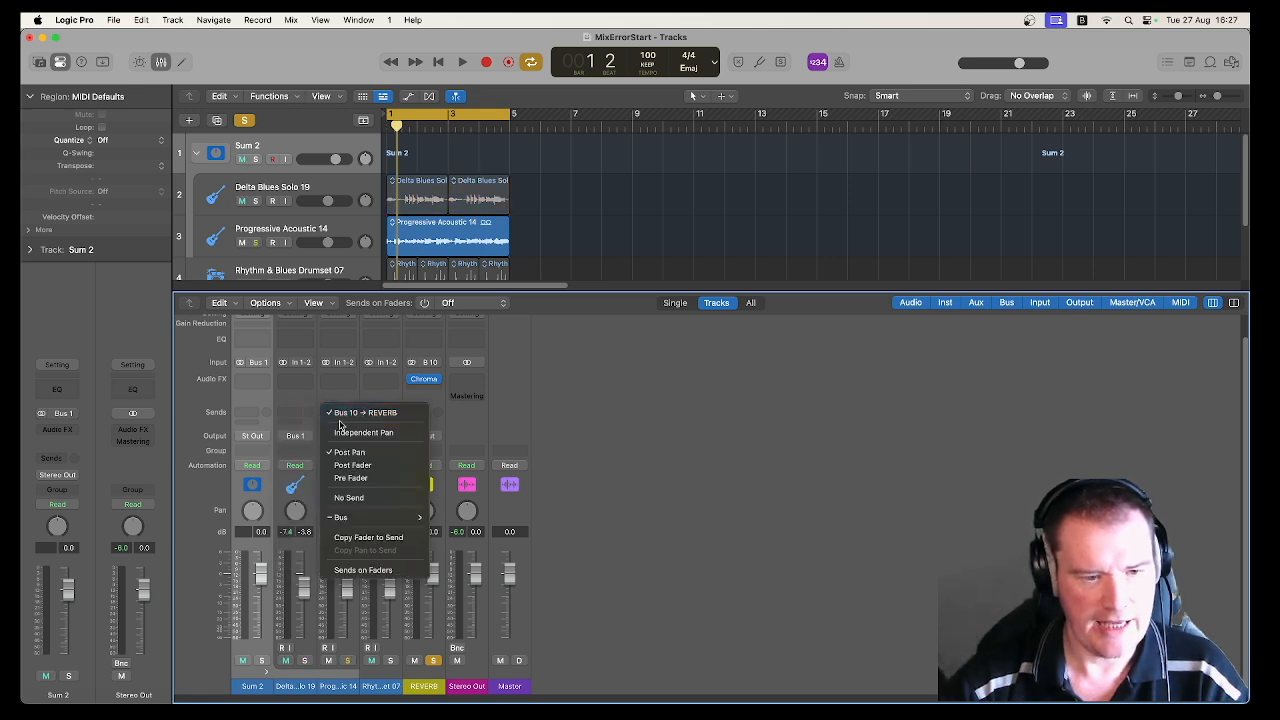
click(348, 497)
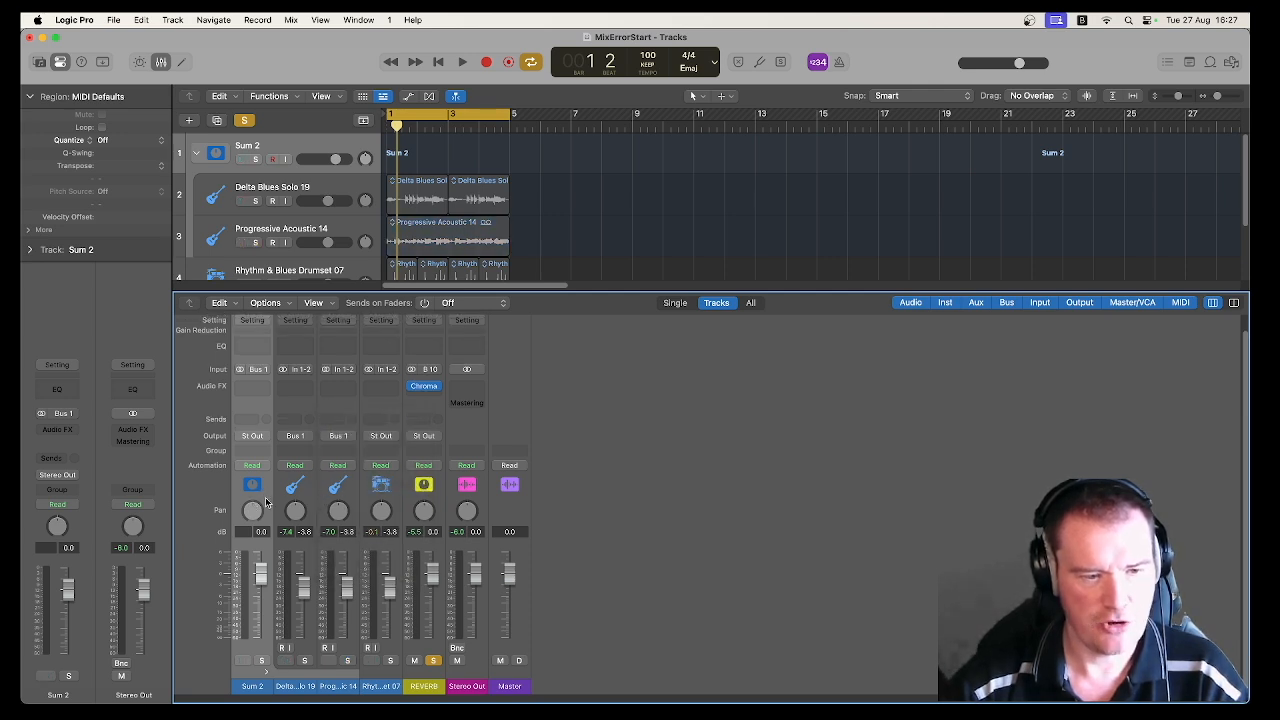
Step: Add a send to Bus 10 → REVERB on the Sum 2 stack channel and briefly play the mix
click(253, 421)
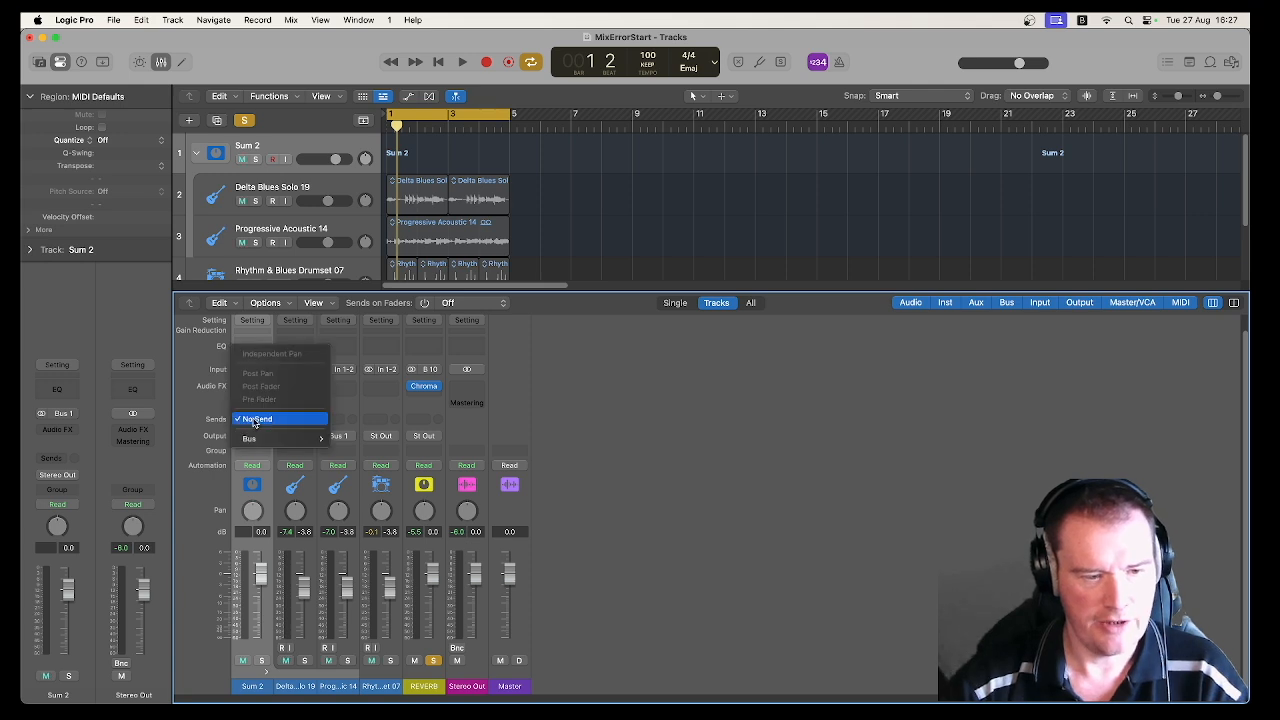
mouse_move(258, 438)
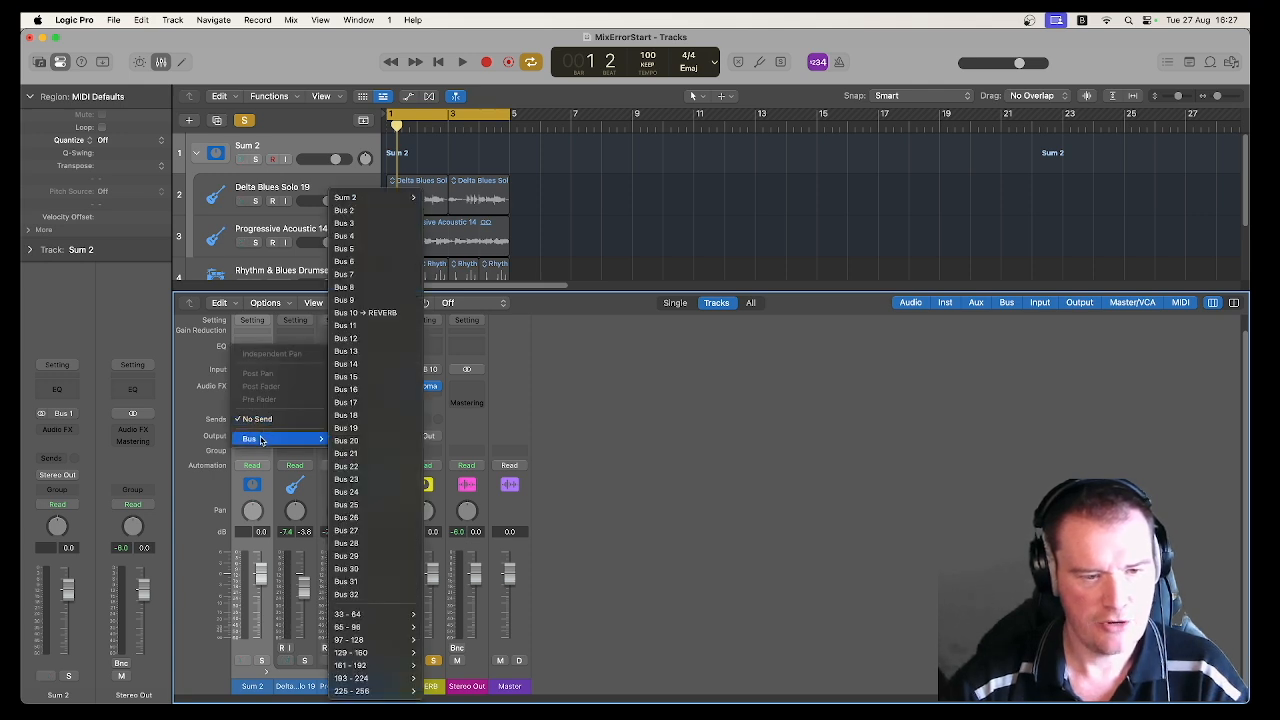
click(362, 313)
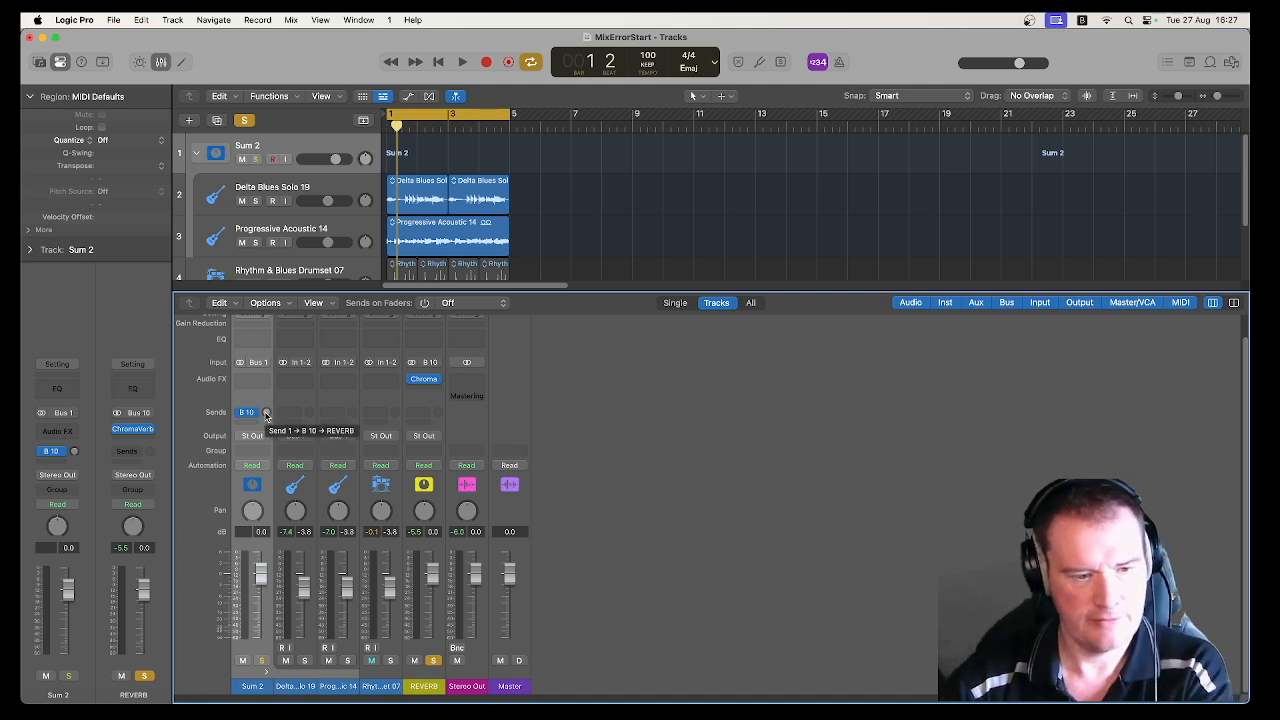
key(space)
Step: Unsolo REVERB and, during playback, raise the Sum 2 stack's Bus 10 send to about -6.8
key(space)
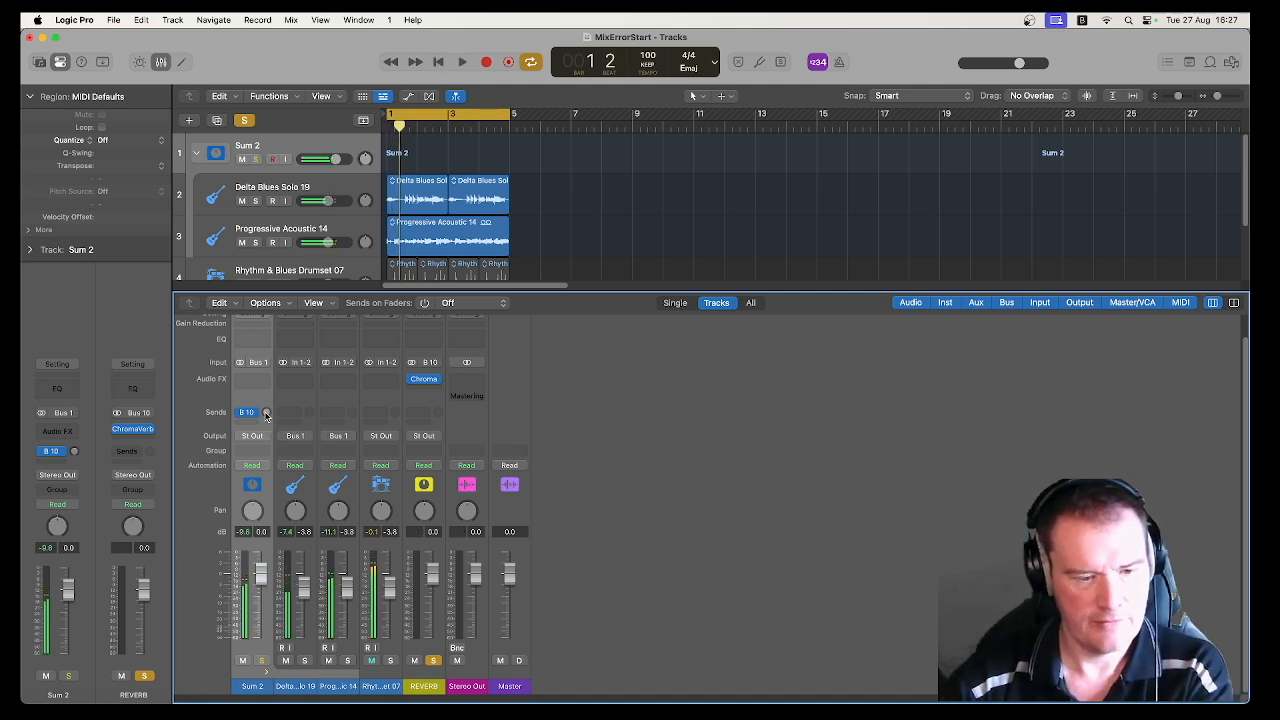
click(430, 661)
key(space)
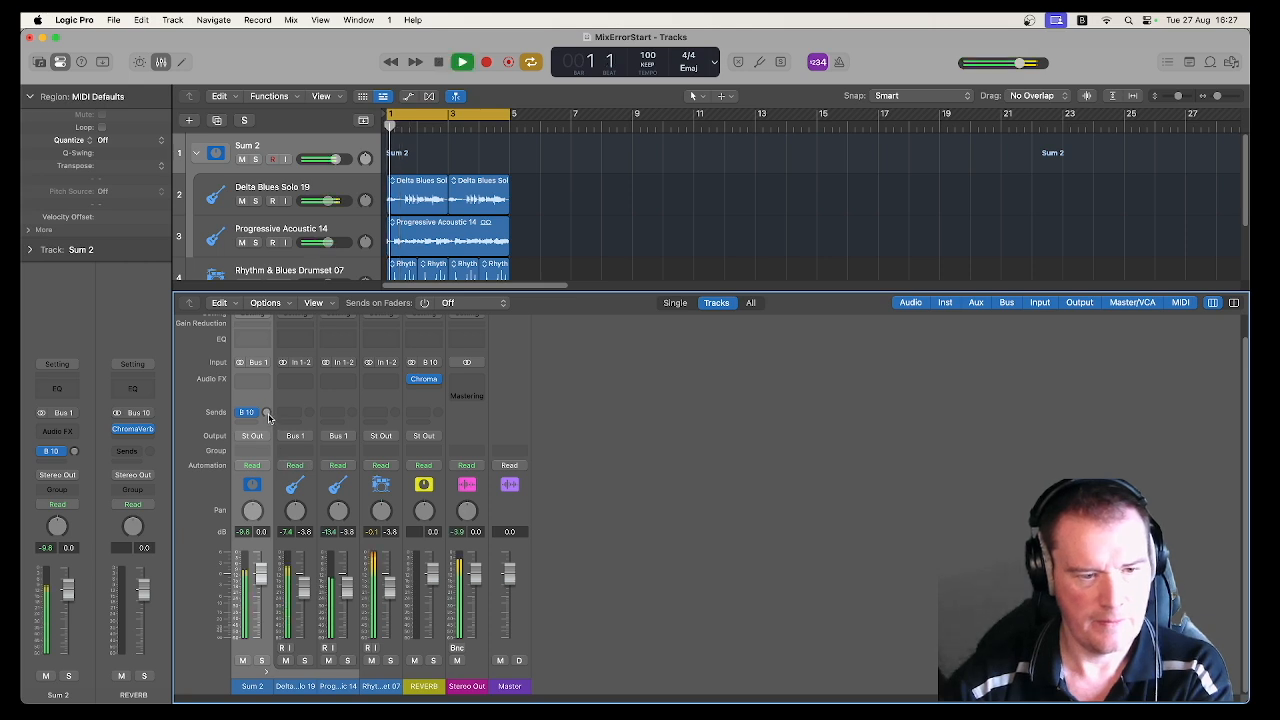
drag(268, 418, 268, 396)
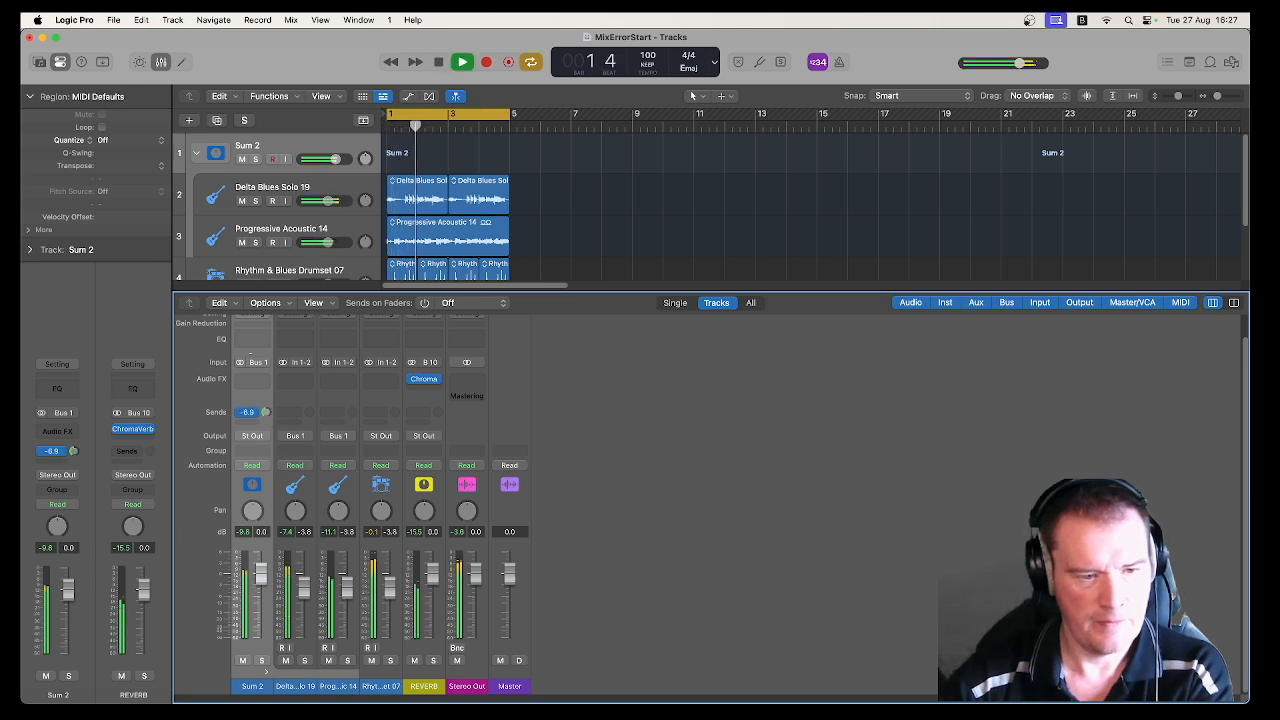
Step: Audition the REVERB channel in solo from the project start, inspect its ChromaVerb settings and unsolo it
click(433, 660)
key(Return)
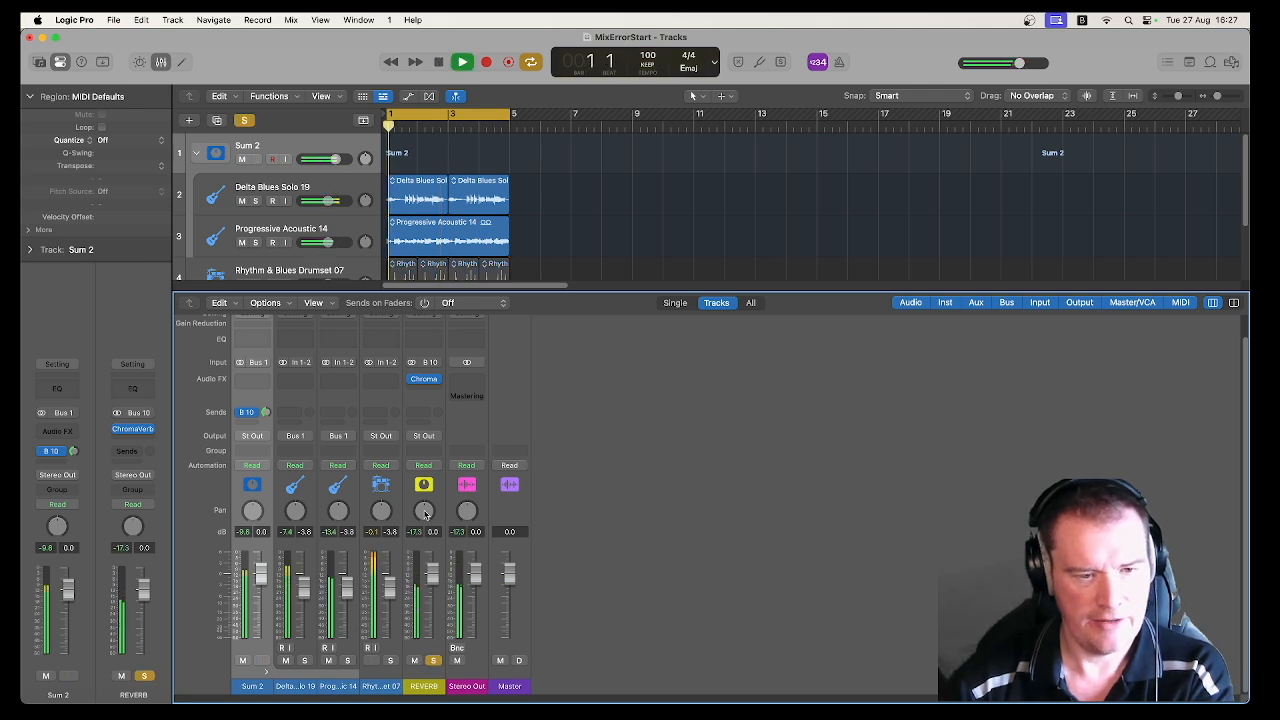
key(space)
click(424, 380)
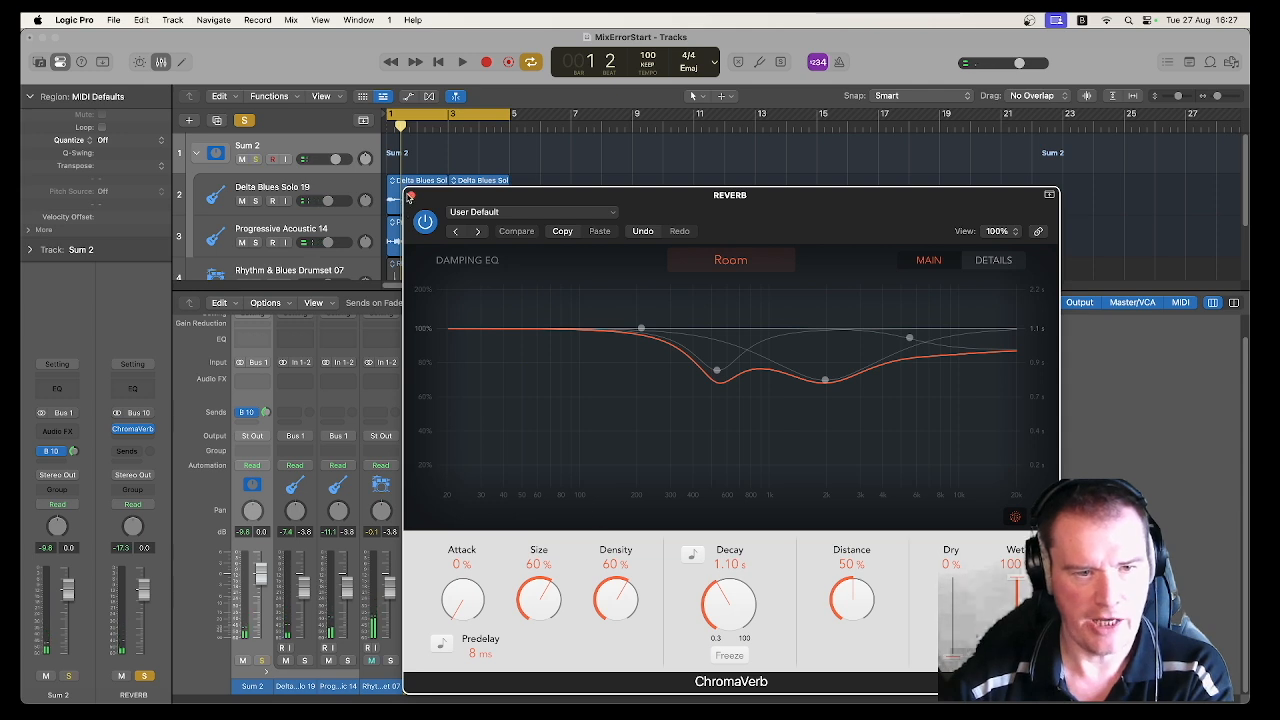
click(409, 196)
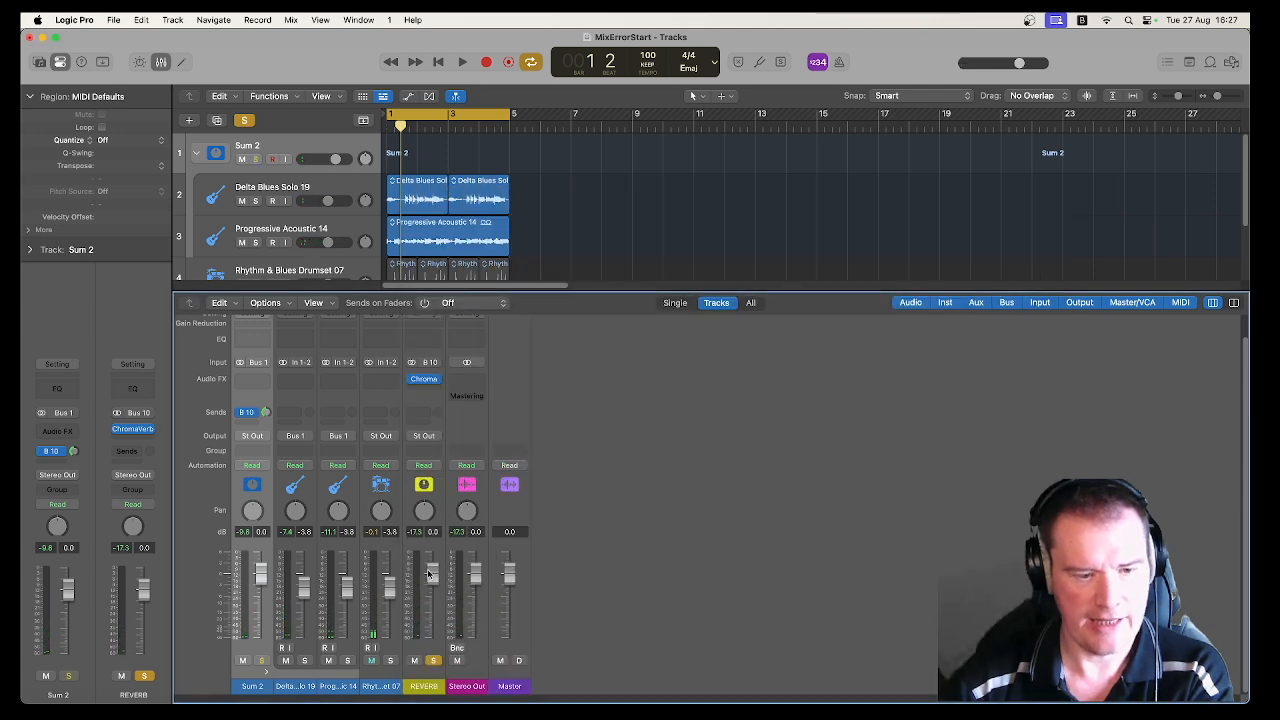
click(434, 661)
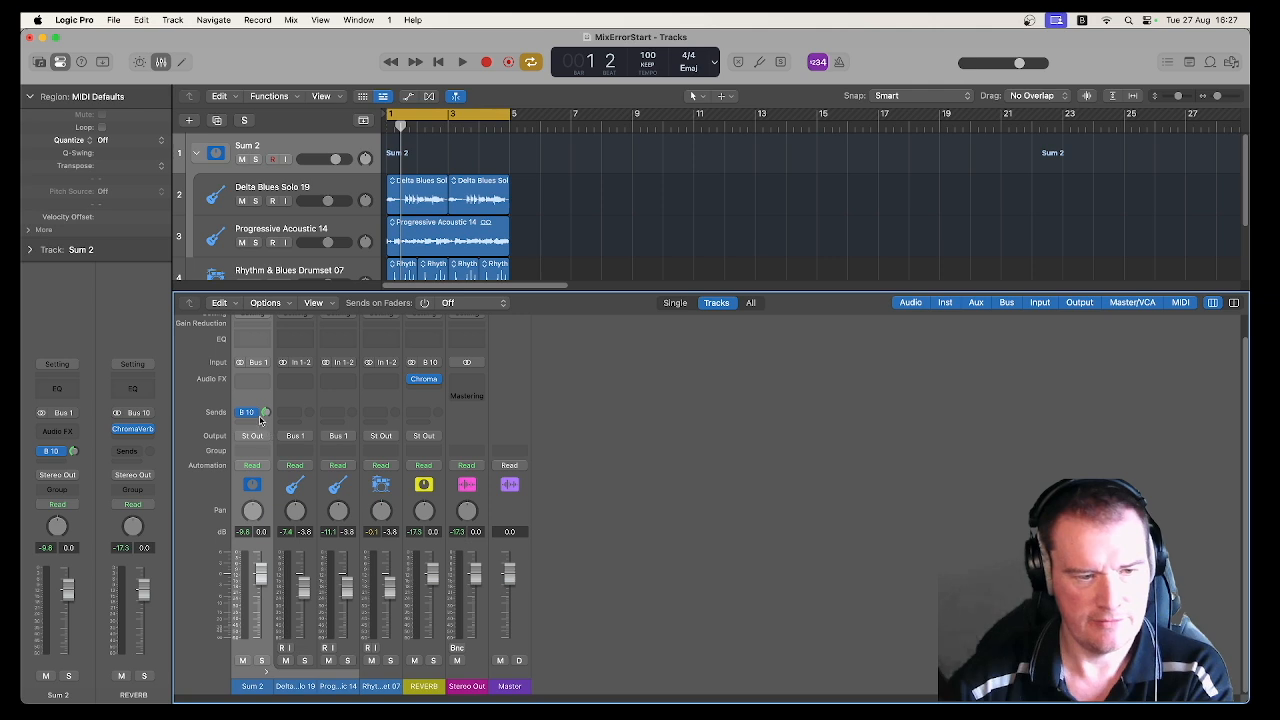
Step: Raise the Sum 2 stack's Bus 10 send while the mix plays
key(space)
drag(266, 412, 266, 384)
key(space)
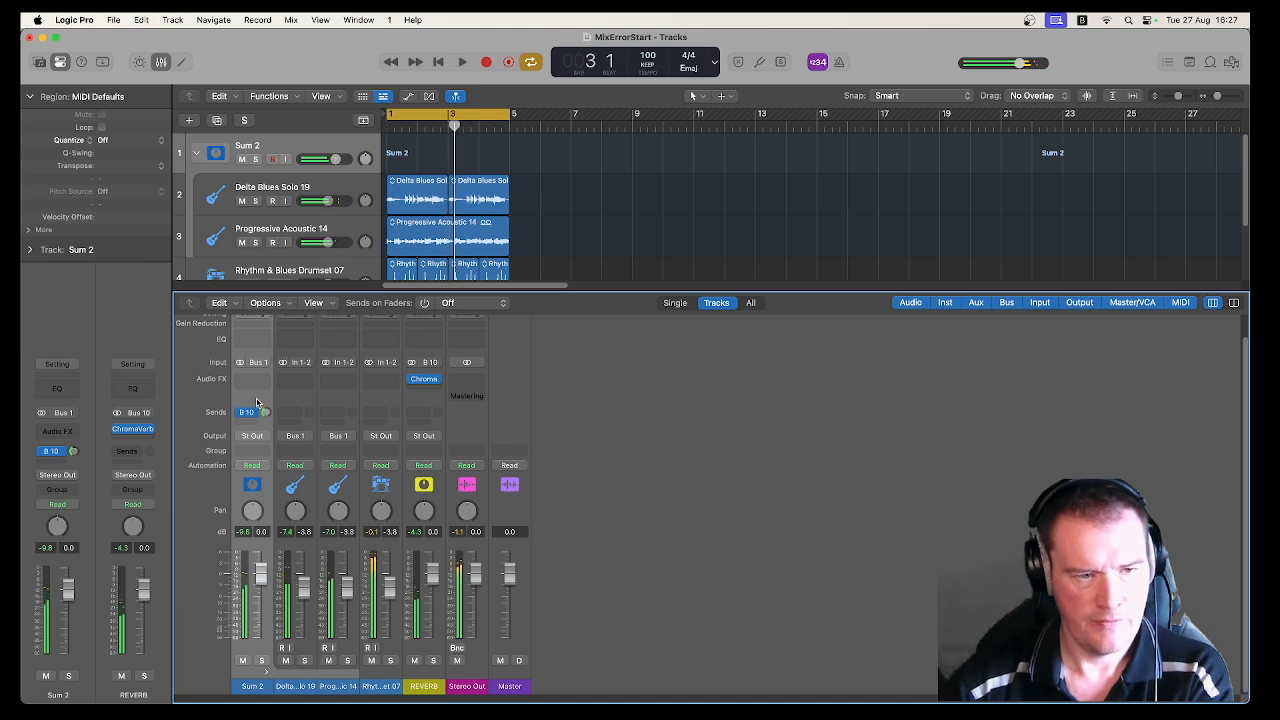
Step: Undo the creation of the Sum 2 stack and its send changes, and clear the region selection
key(super+z)
key(super+z)
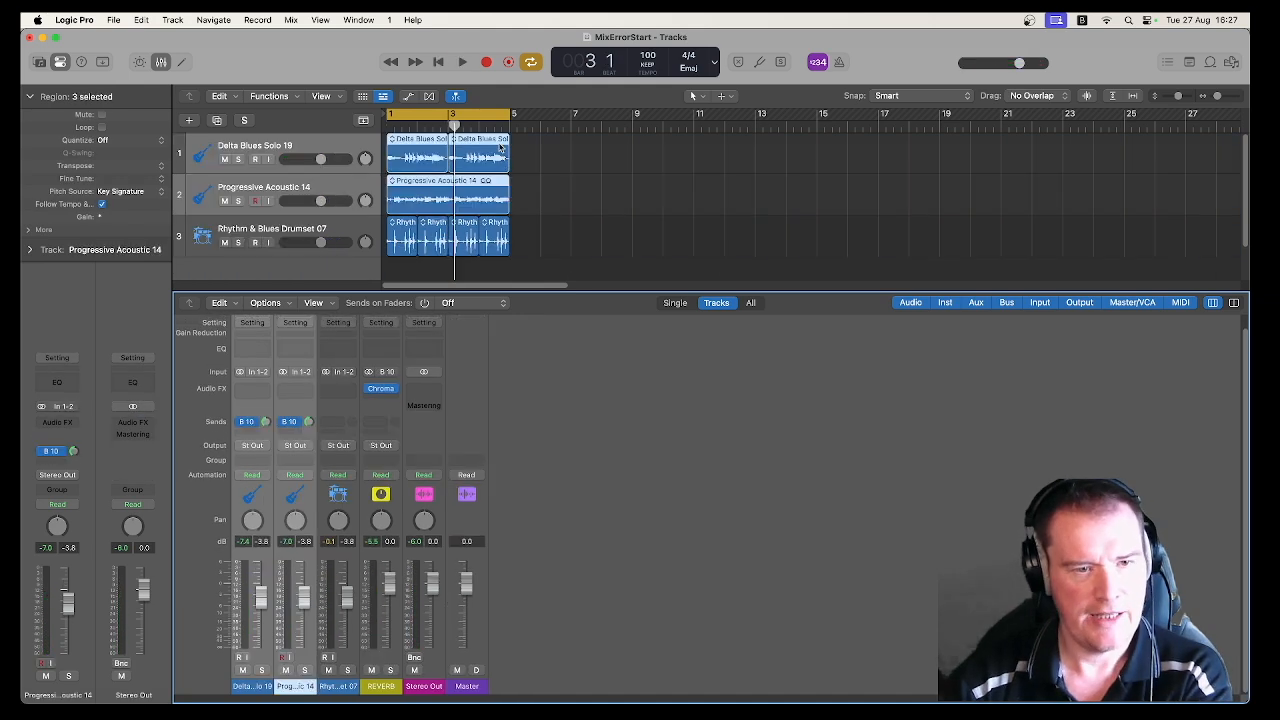
click(615, 193)
Step: Select the Delta Blues Solo 19 and Progressive Acoustic 14 tracks and route both outputs to Bus 20
click(337, 178)
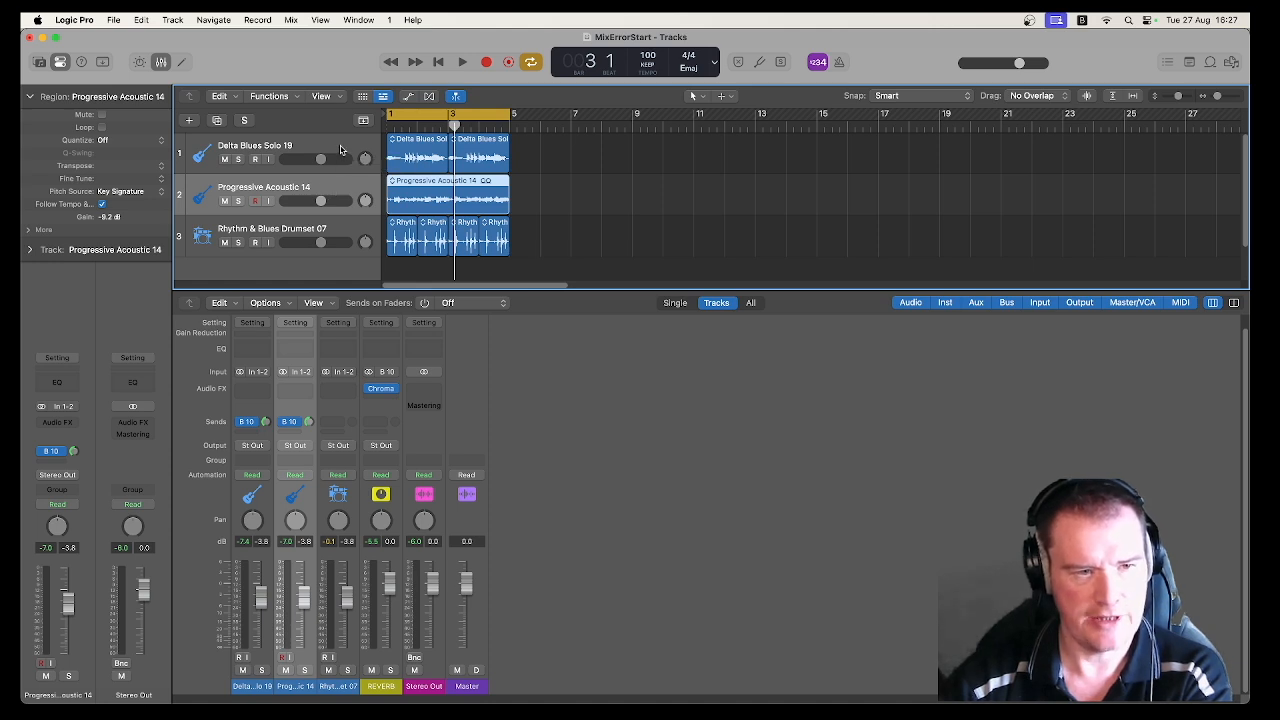
shift+click(340, 150)
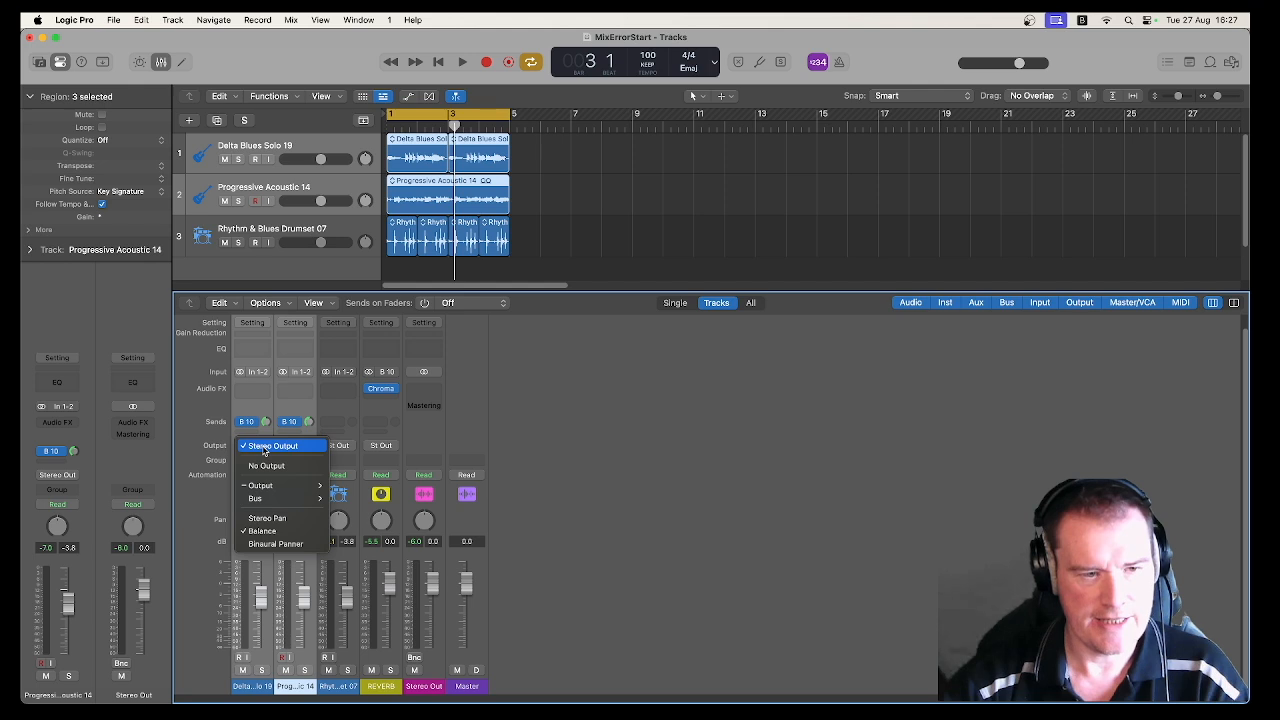
mouse_move(284, 498)
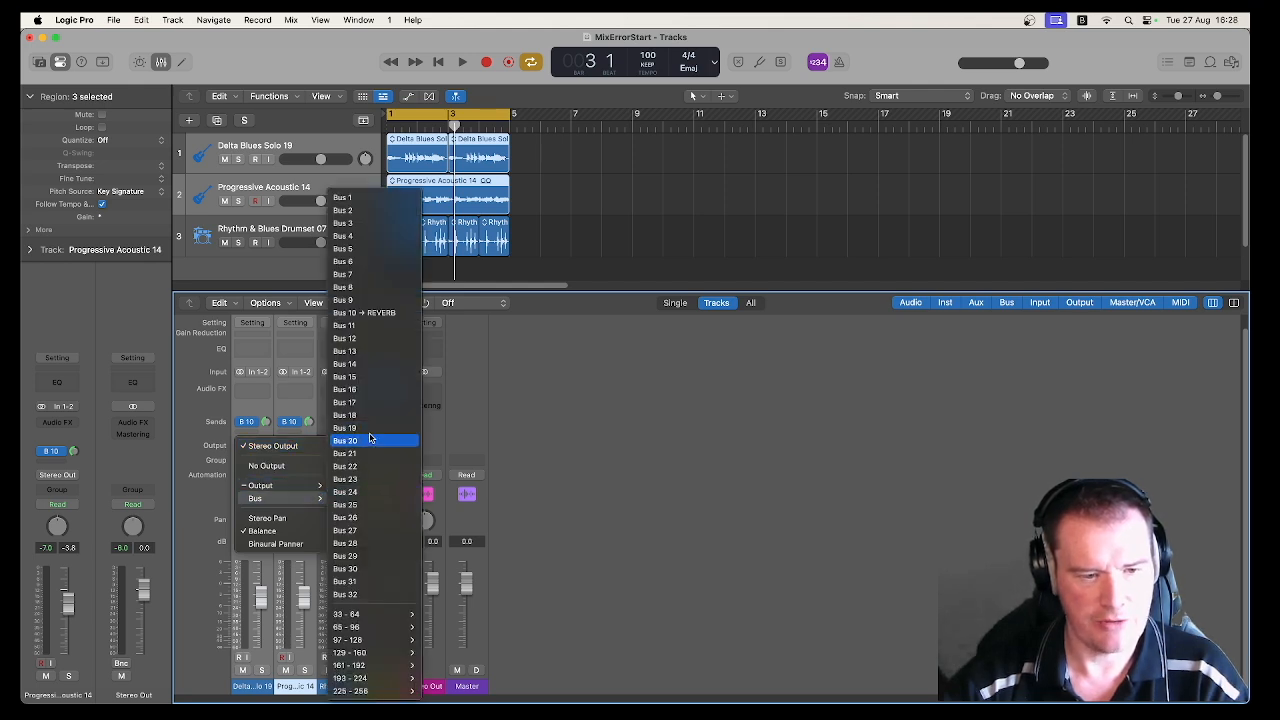
click(369, 444)
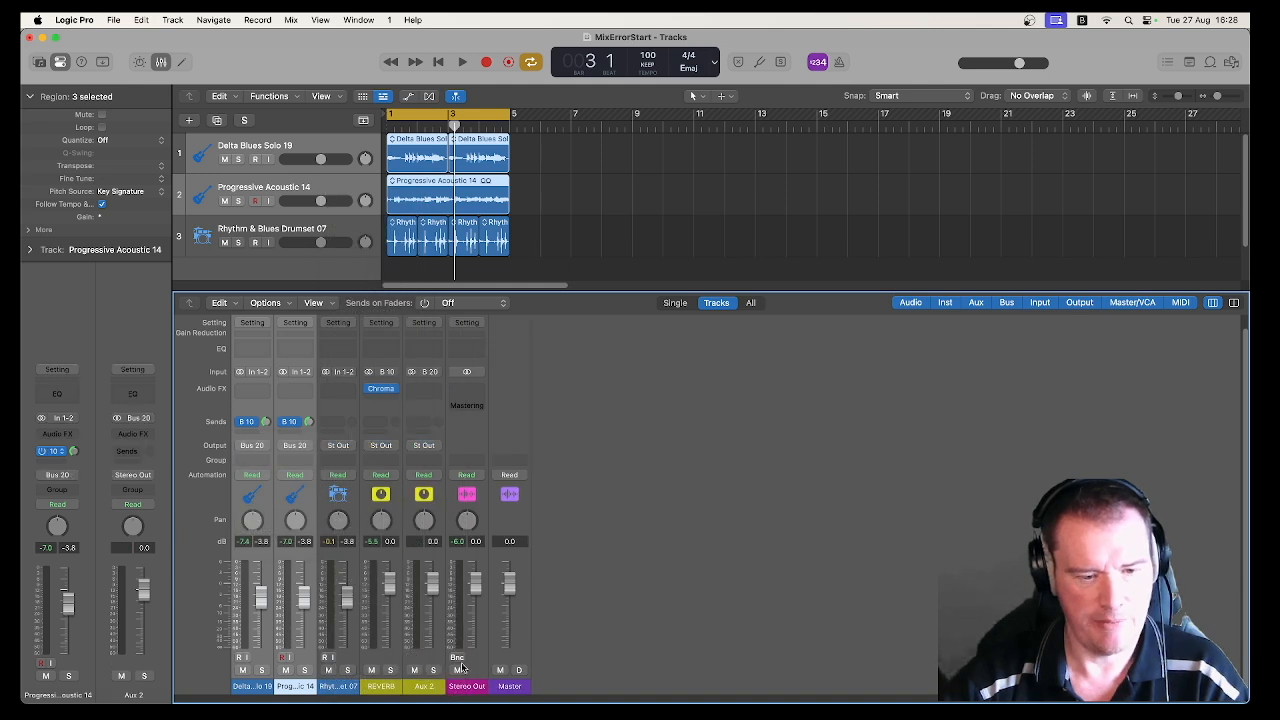
Step: Rename the Aux 2 channel fed by Bus 20 as Guitars
double_click(434, 686)
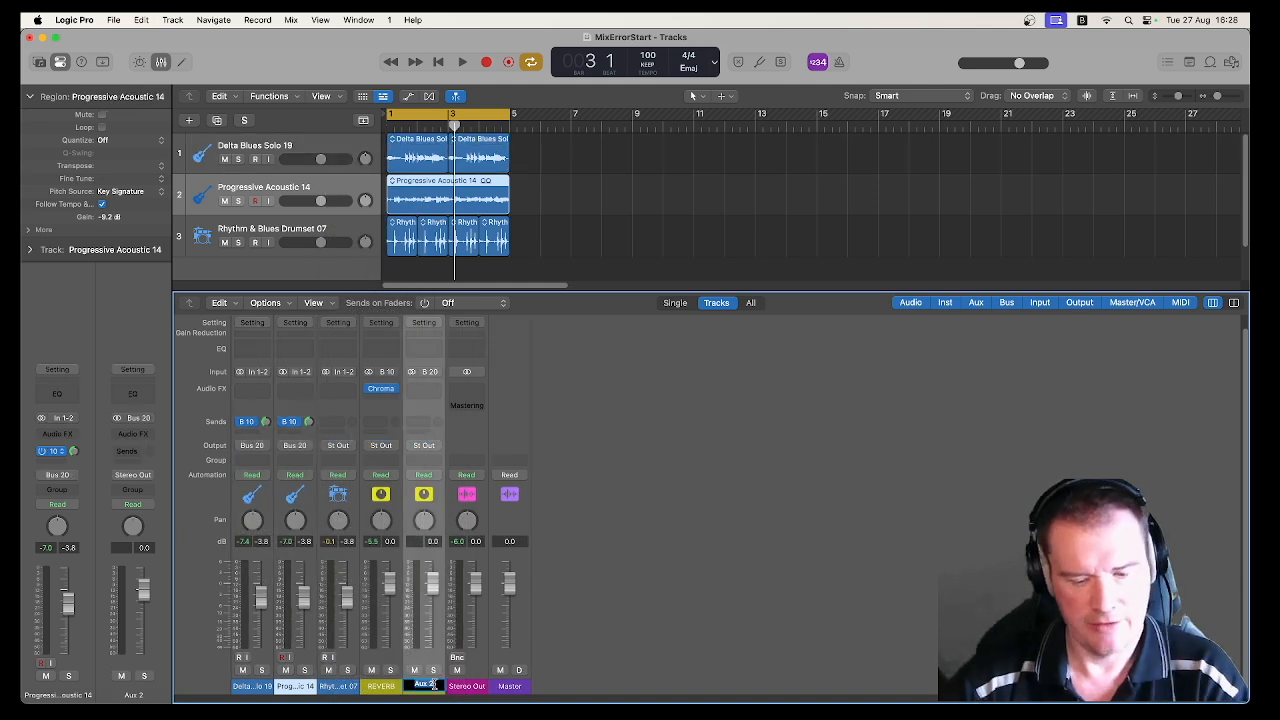
text(Guitar)
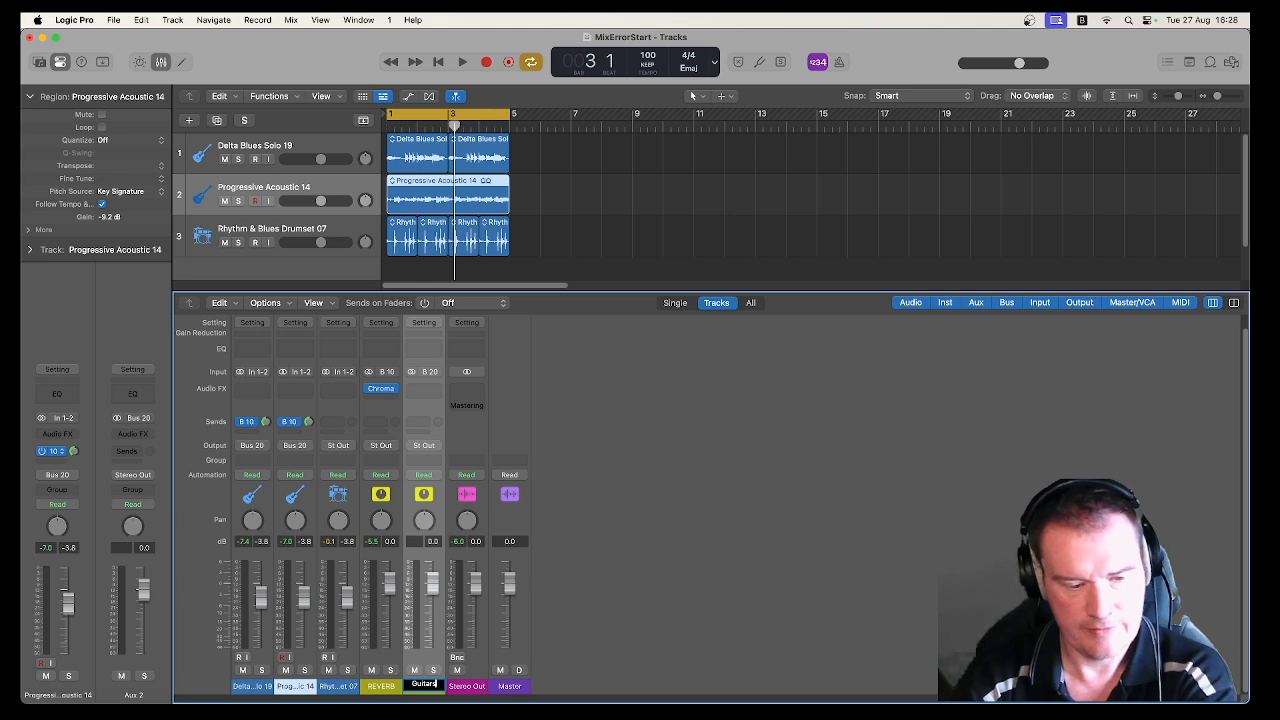
text(s)
Step: Set the Bus 10 sends on the Delta Blues Solo 19 and Progressive Acoustic 14 channels to No Send
click(247, 421)
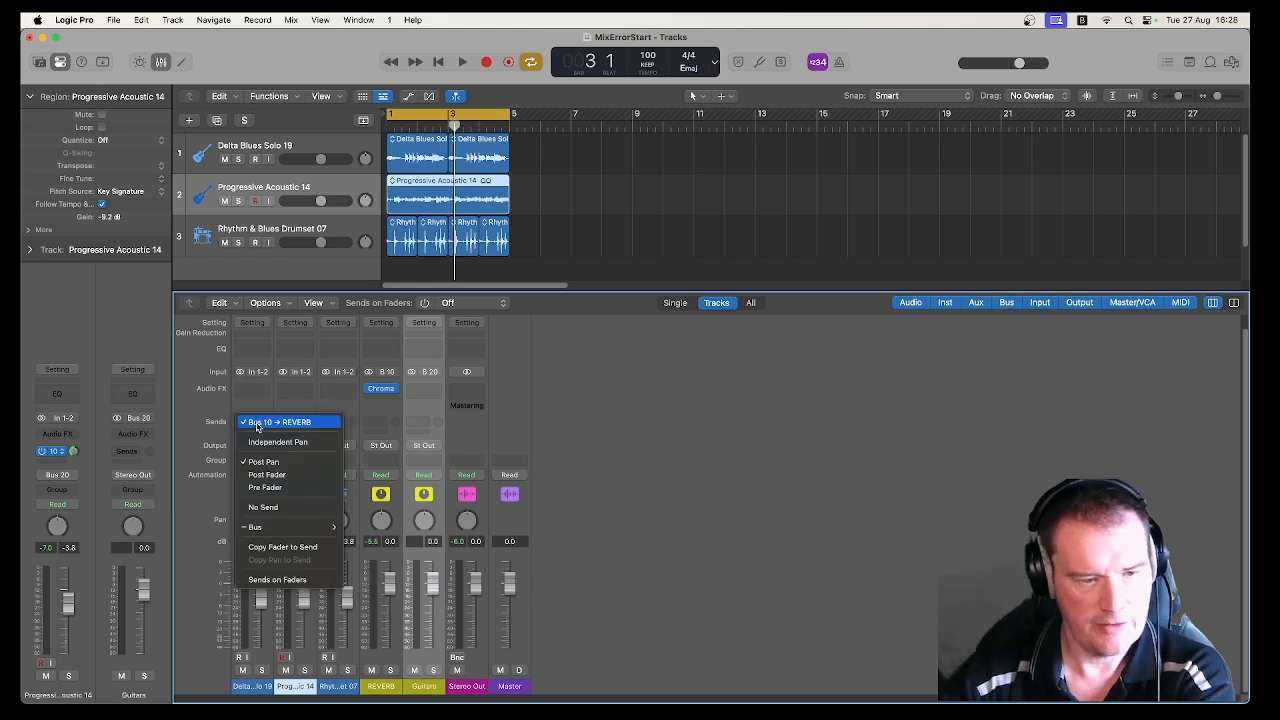
click(263, 507)
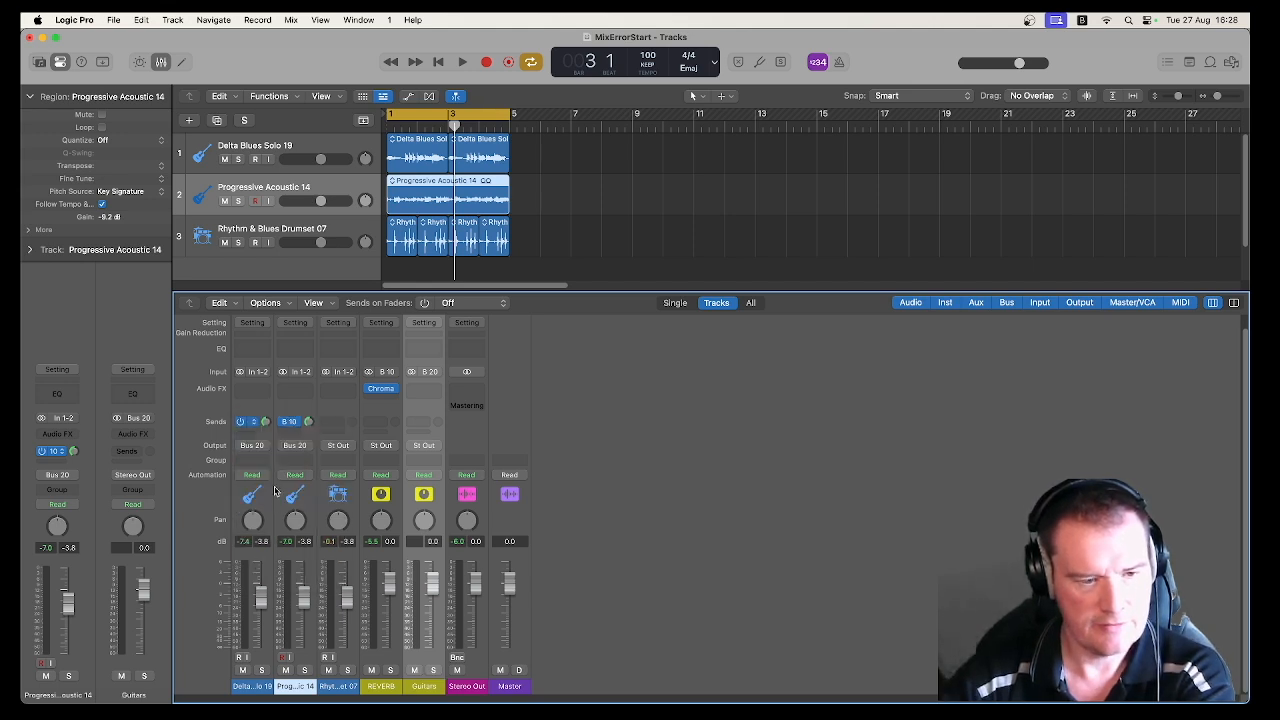
click(298, 423)
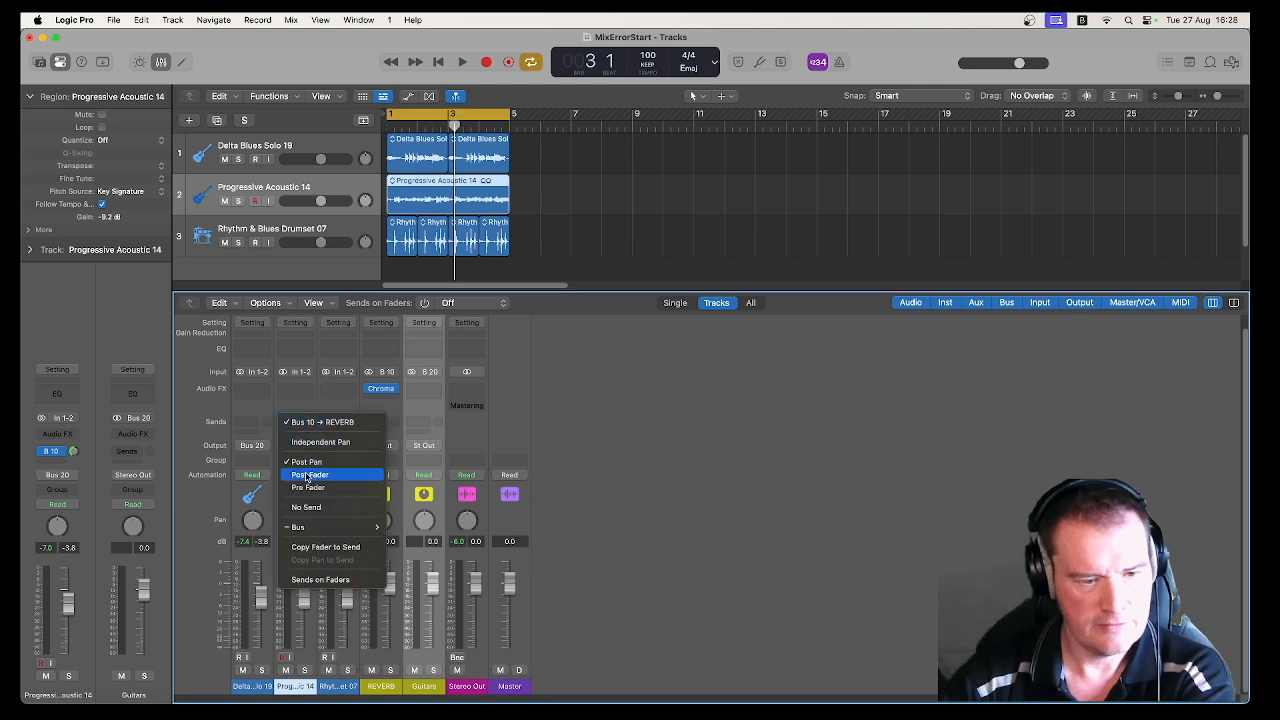
click(300, 508)
Step: Add a send to Bus 10 → REVERB on the Guitars aux channel
click(425, 431)
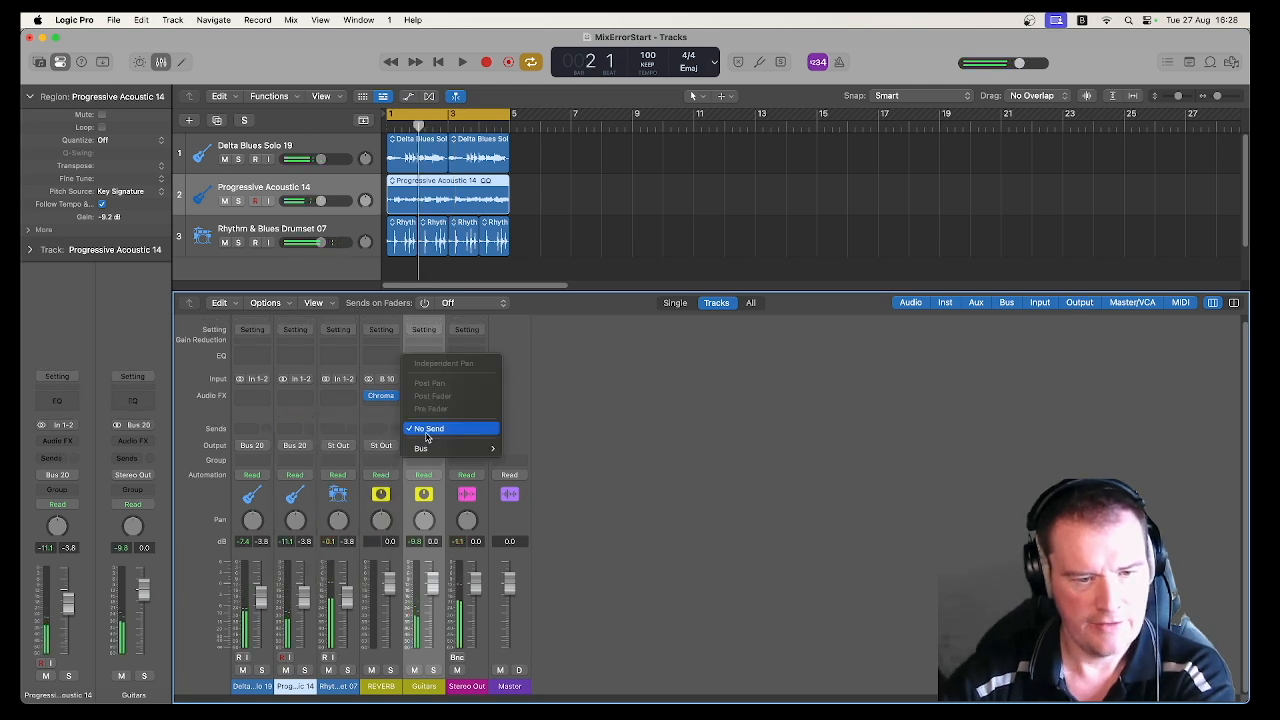
mouse_move(436, 450)
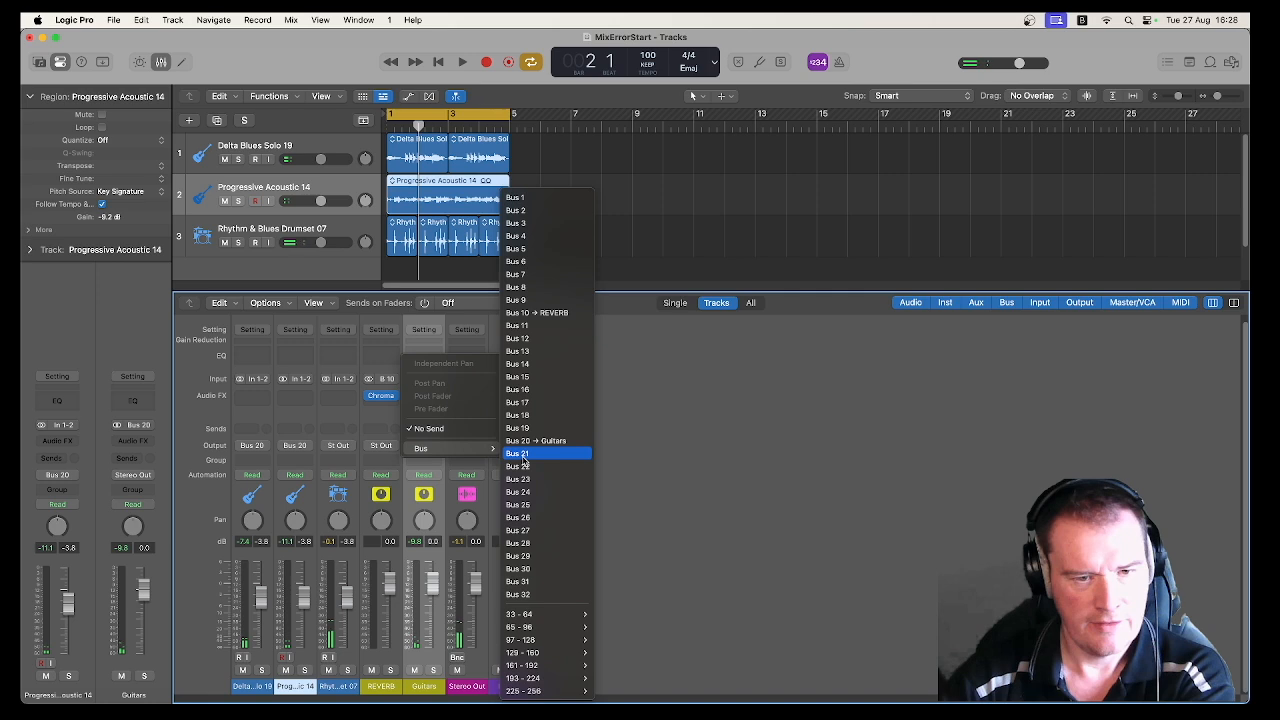
click(538, 313)
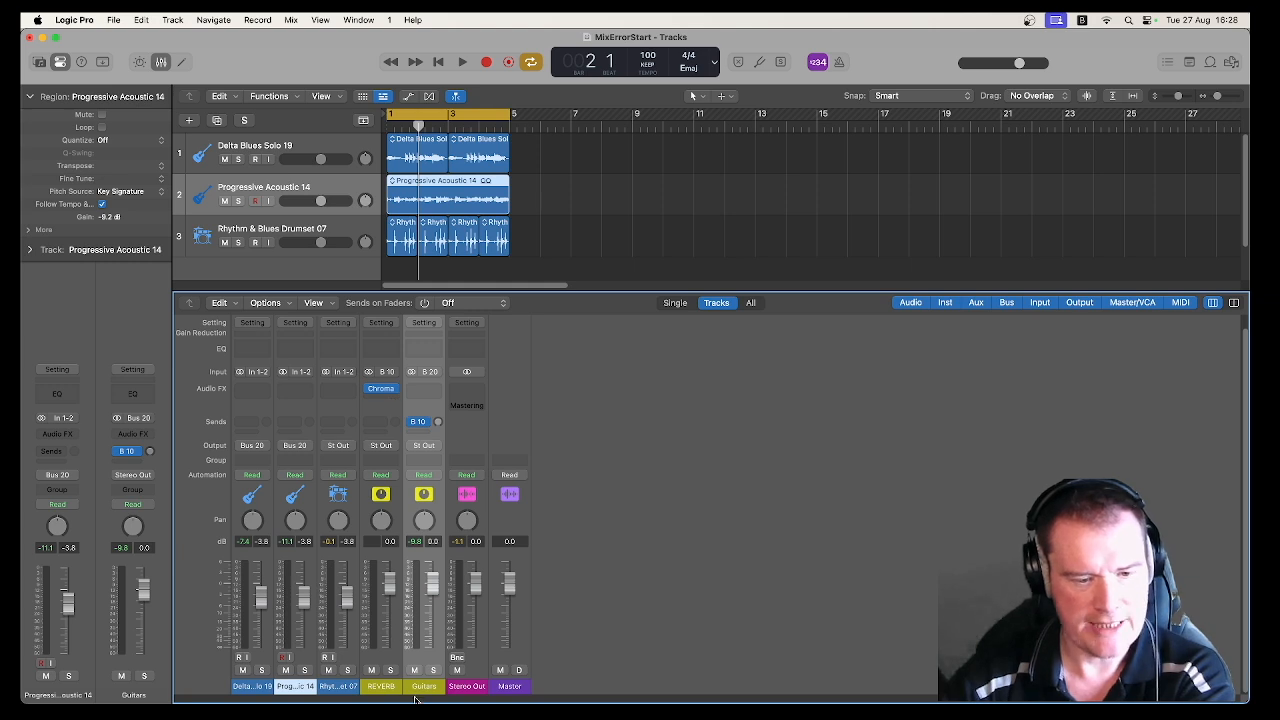
Step: Raise the Guitars aux's Bus 10 send level while the mix plays, and stop playback
key(space)
drag(438, 423, 438, 370)
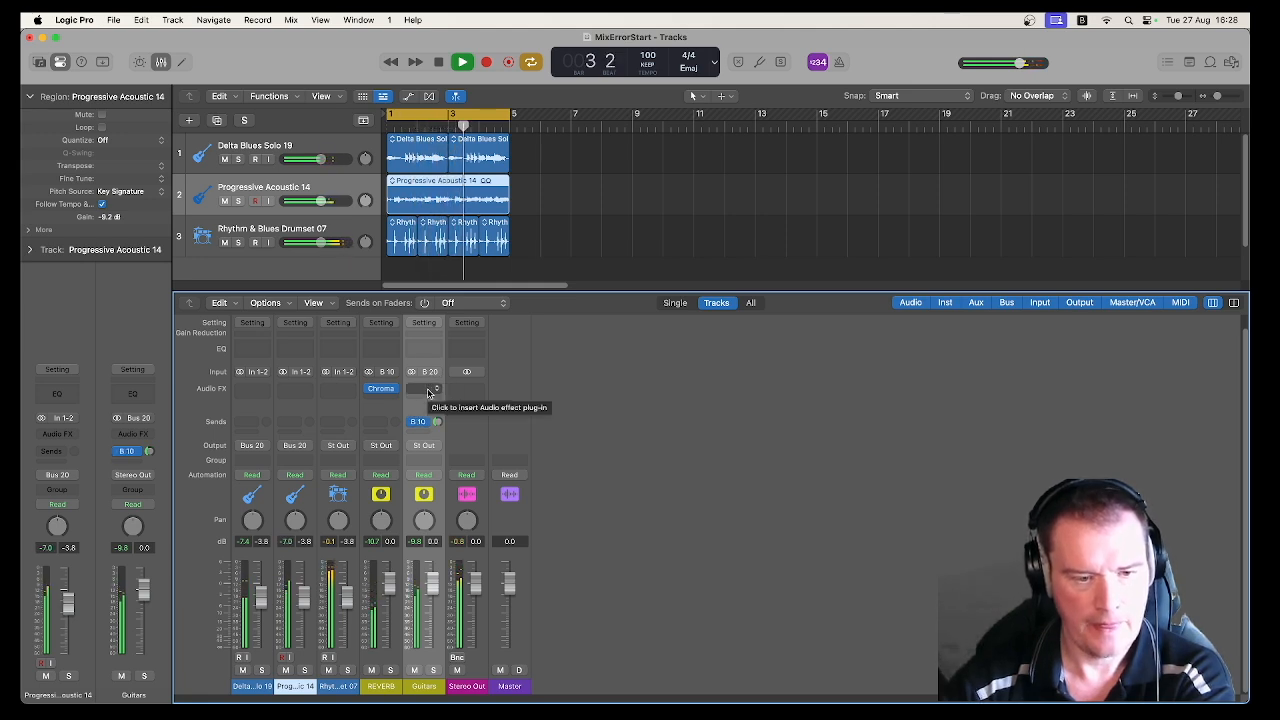
key(space)
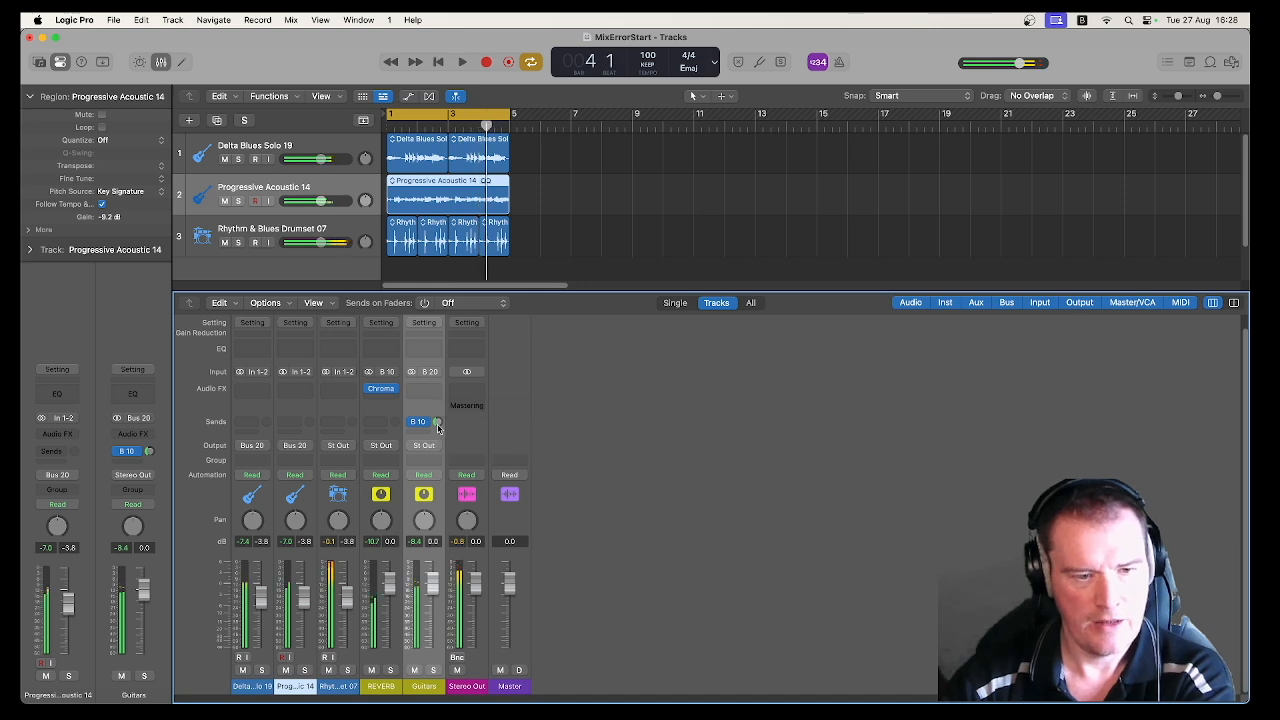
click(417, 423)
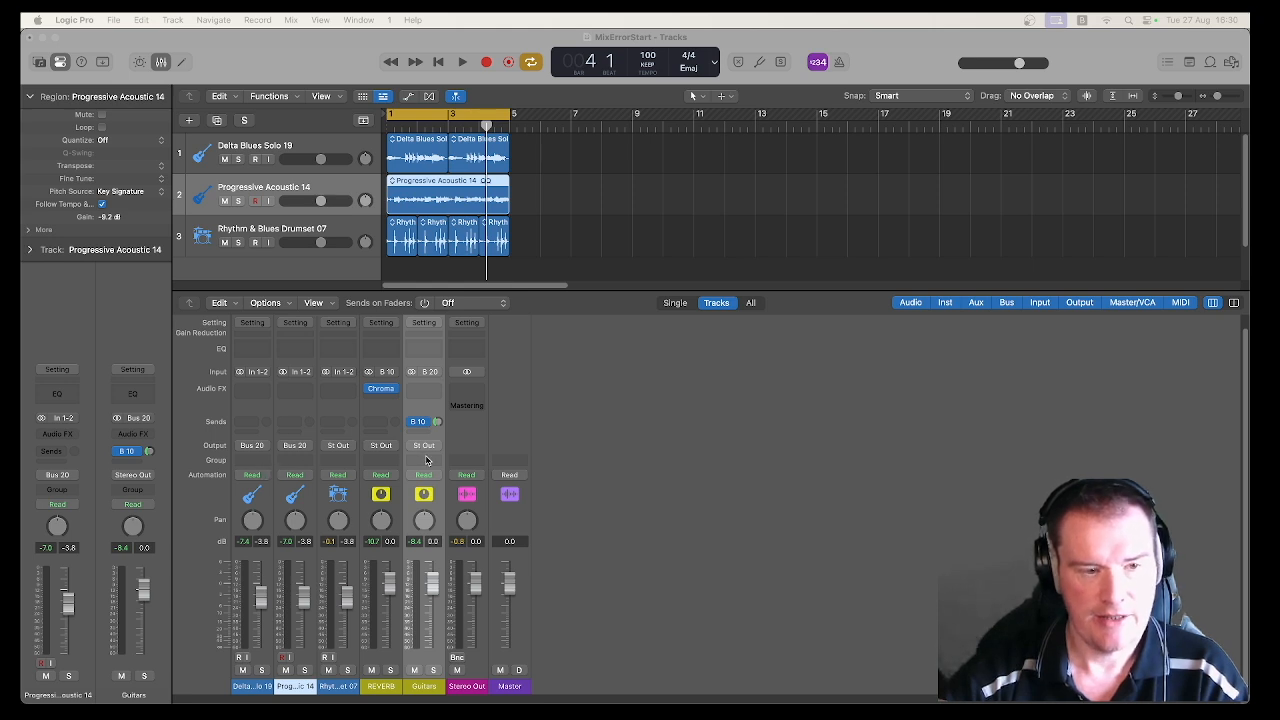
Step: Create a track for the Guitars aux channel and move it above the Delta Blues Solo 19 track
scroll(426, 460, up, 1)
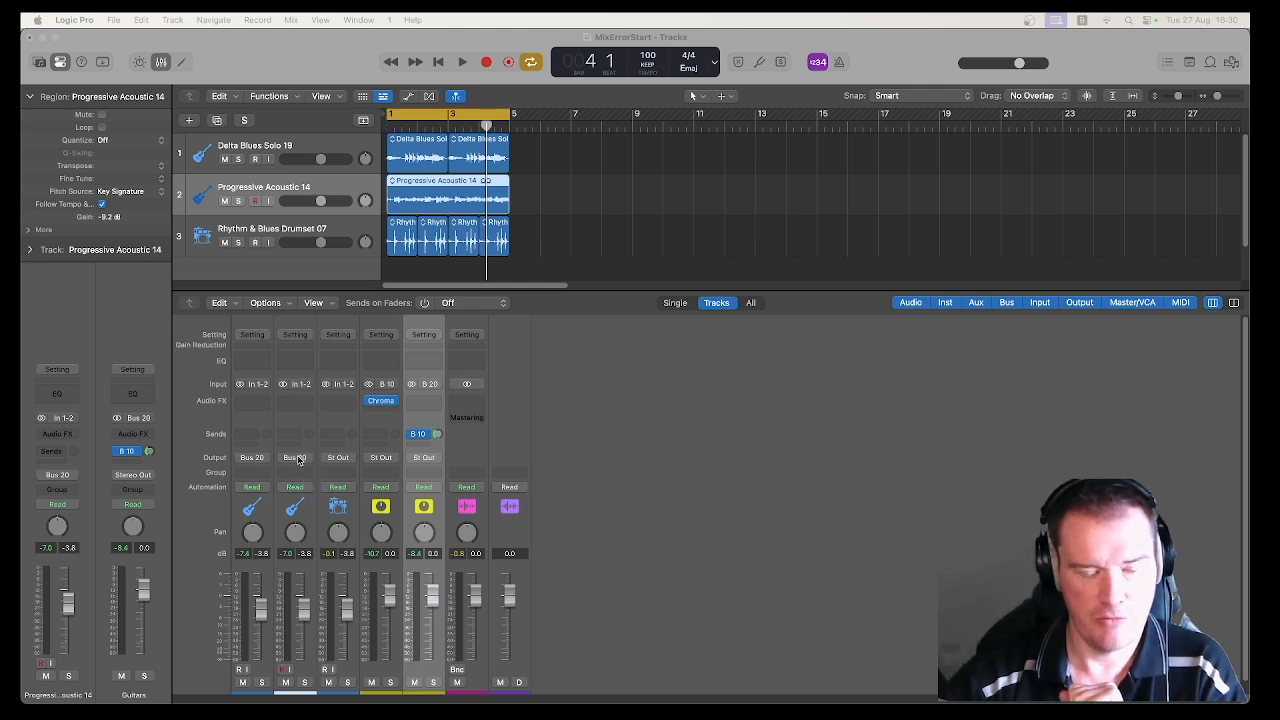
right_click(434, 426)
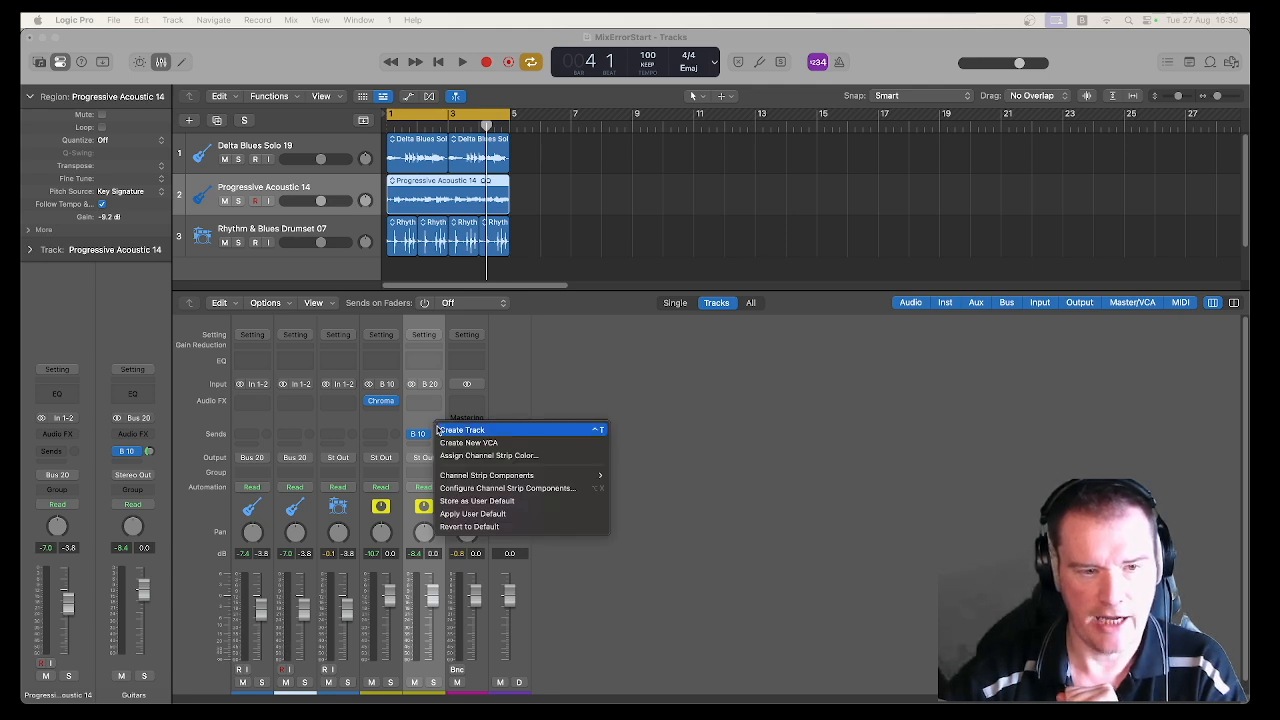
click(460, 429)
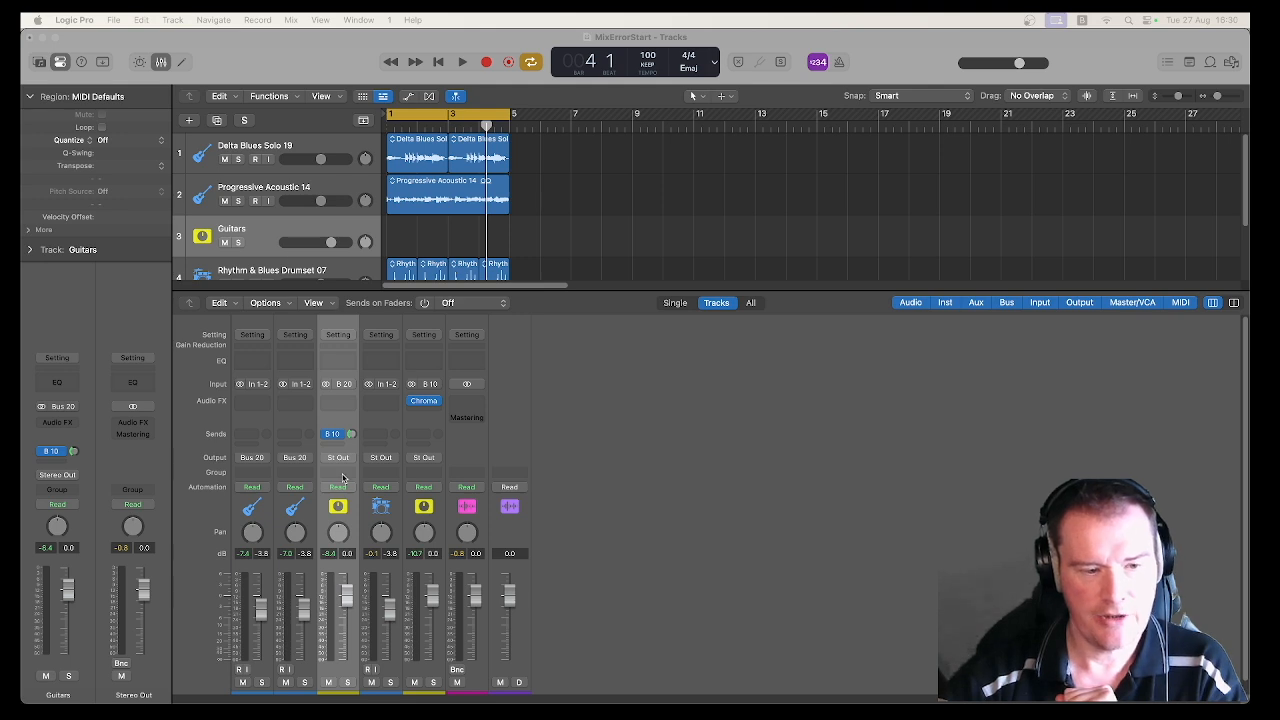
drag(297, 224, 309, 135)
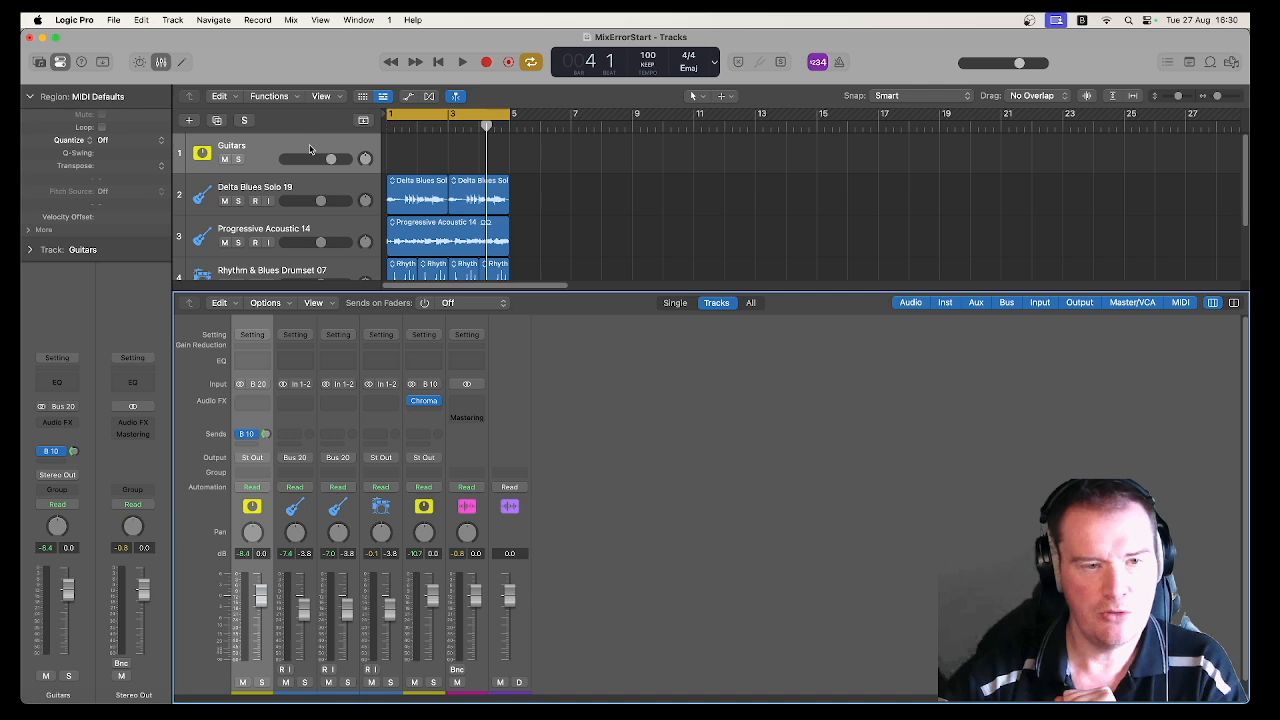
Step: Enlarge the tracks area with automation shown only temporarily, and move the cycle range to bars 2 to 6
click(409, 97)
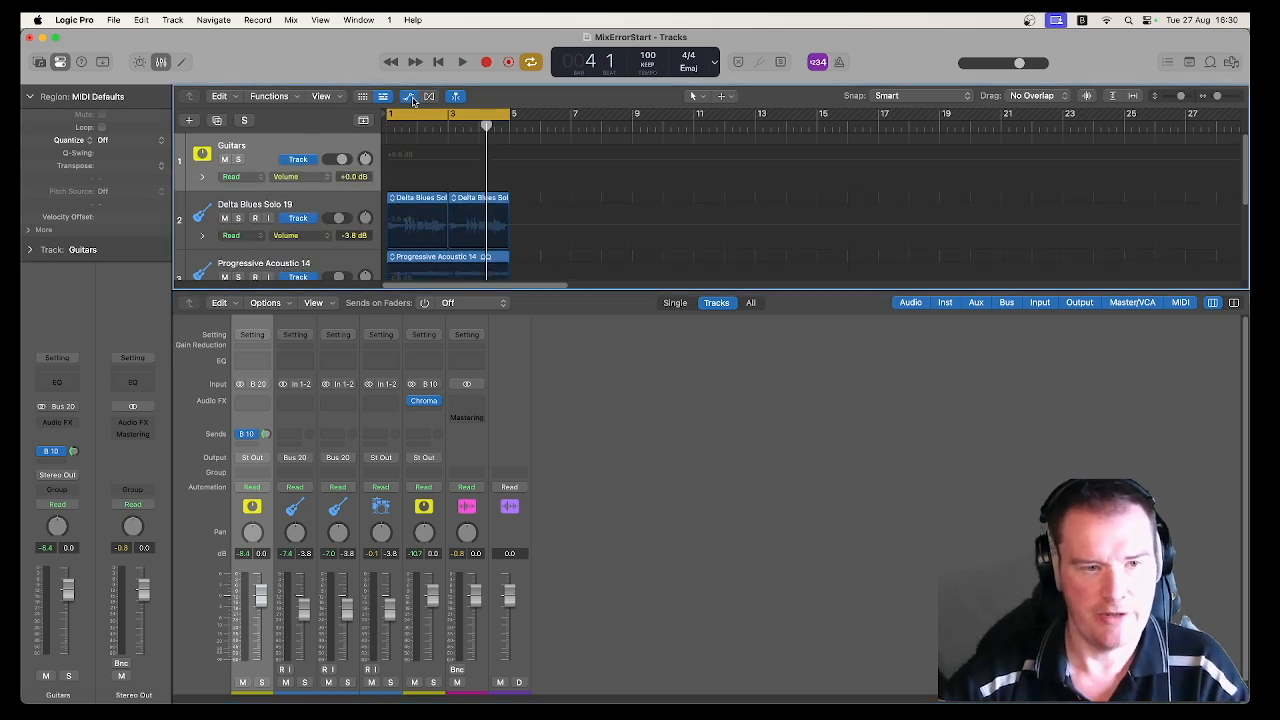
drag(354, 291, 385, 330)
drag(423, 128, 454, 128)
scroll(535, 305, down, 2)
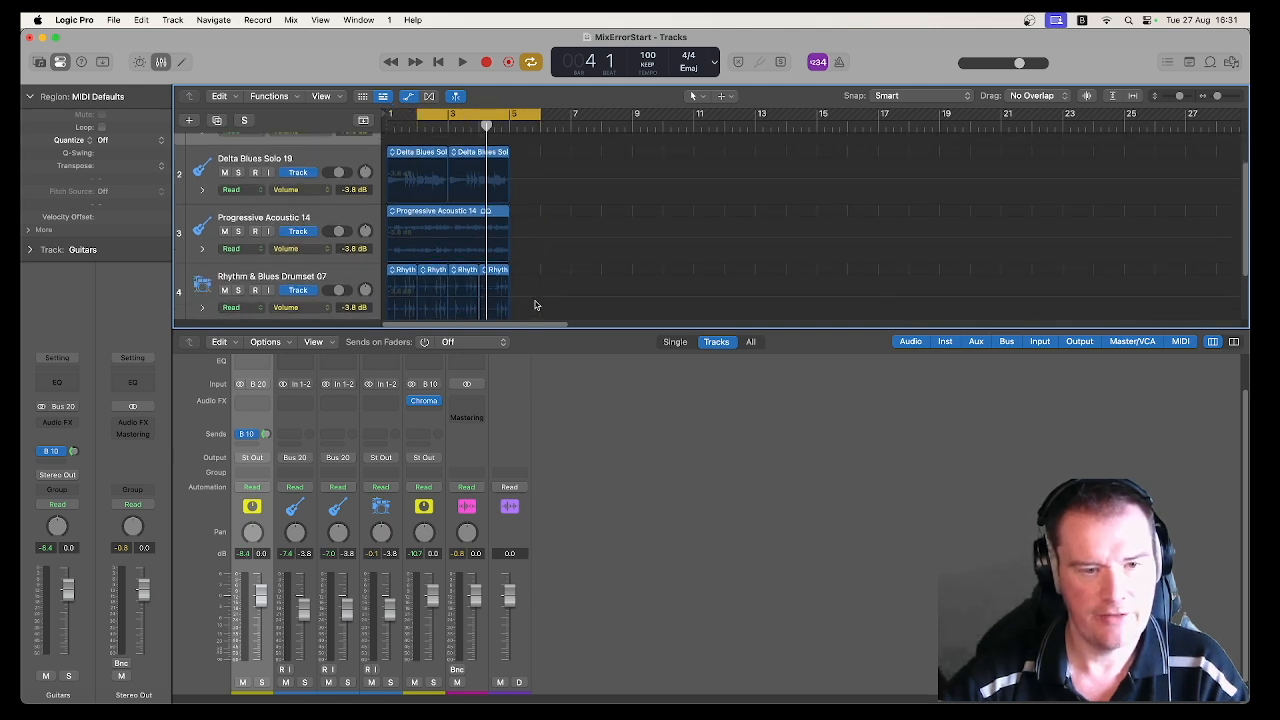
mouse_move(474, 297)
mouse_down()
mouse_move(420, 168)
mouse_move(478, 250)
mouse_move(486, 299)
mouse_up()
click(408, 97)
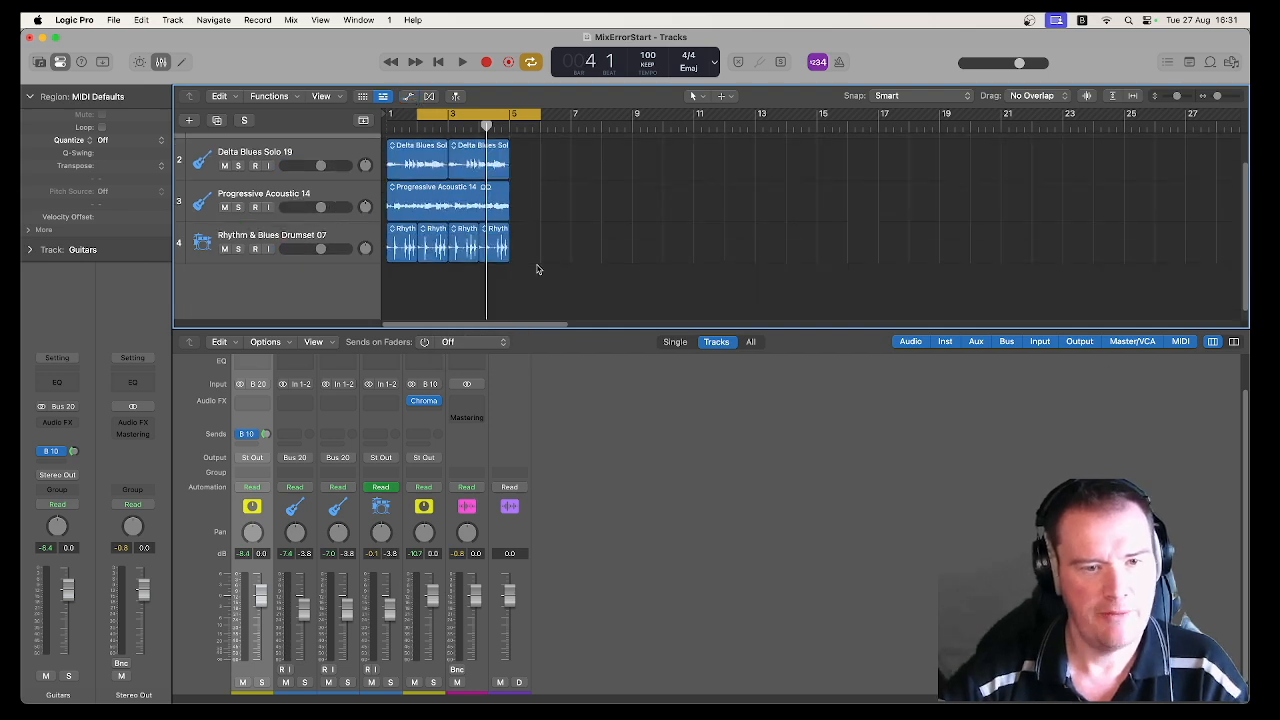
Step: Move all audio regions to start at bar 2 and widen the cycle range to end at bar 7
drag(528, 252, 399, 116)
drag(538, 114, 569, 114)
click(419, 128)
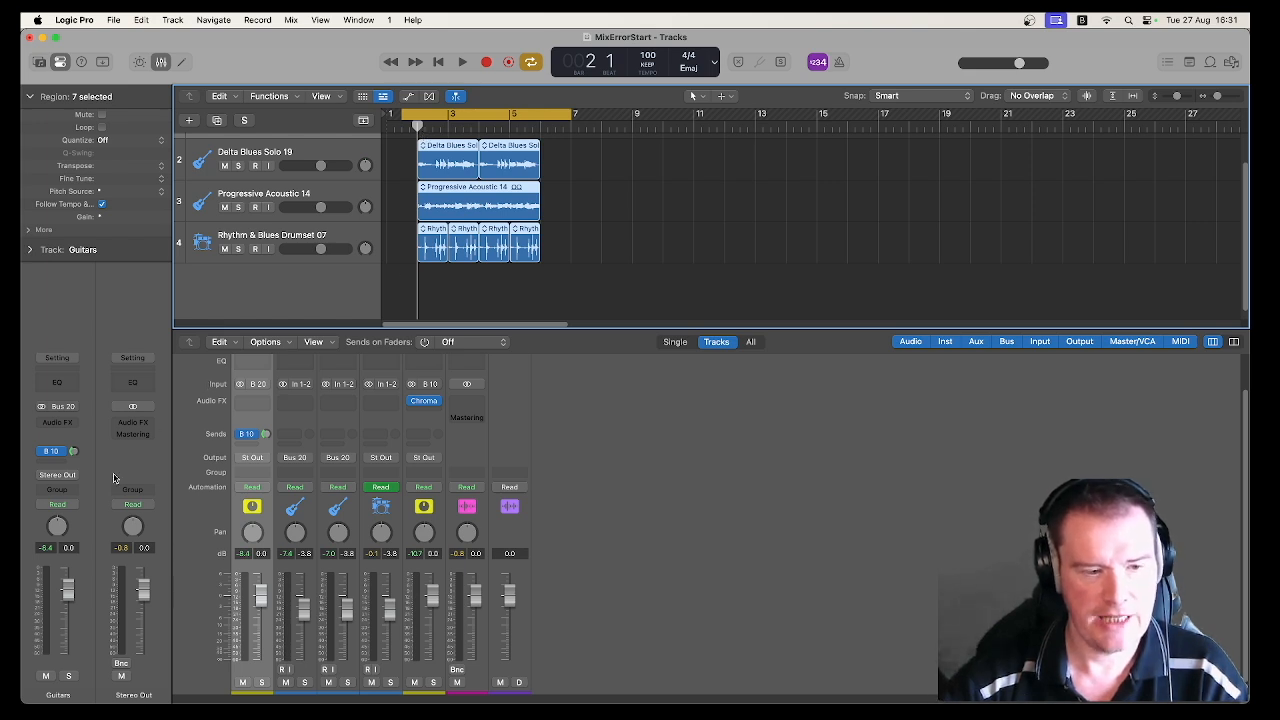
Step: Set the Guitars track's automation mode to Latch
click(85, 488)
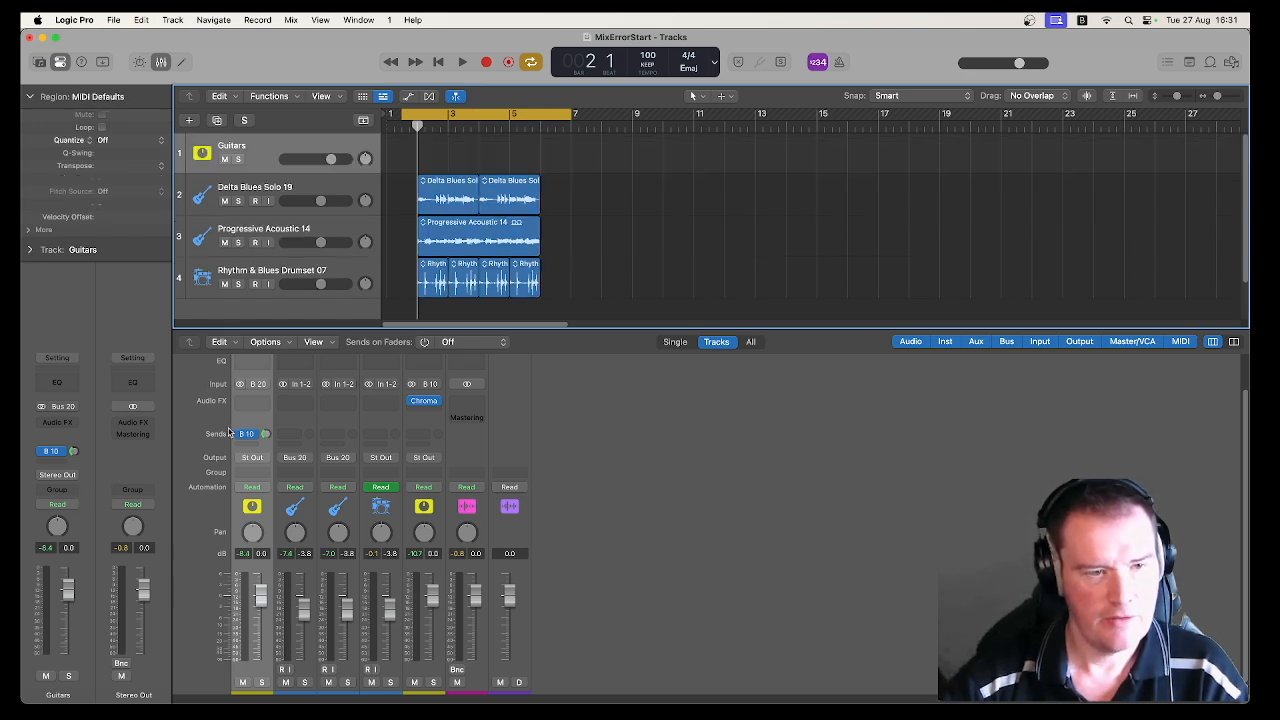
click(70, 505)
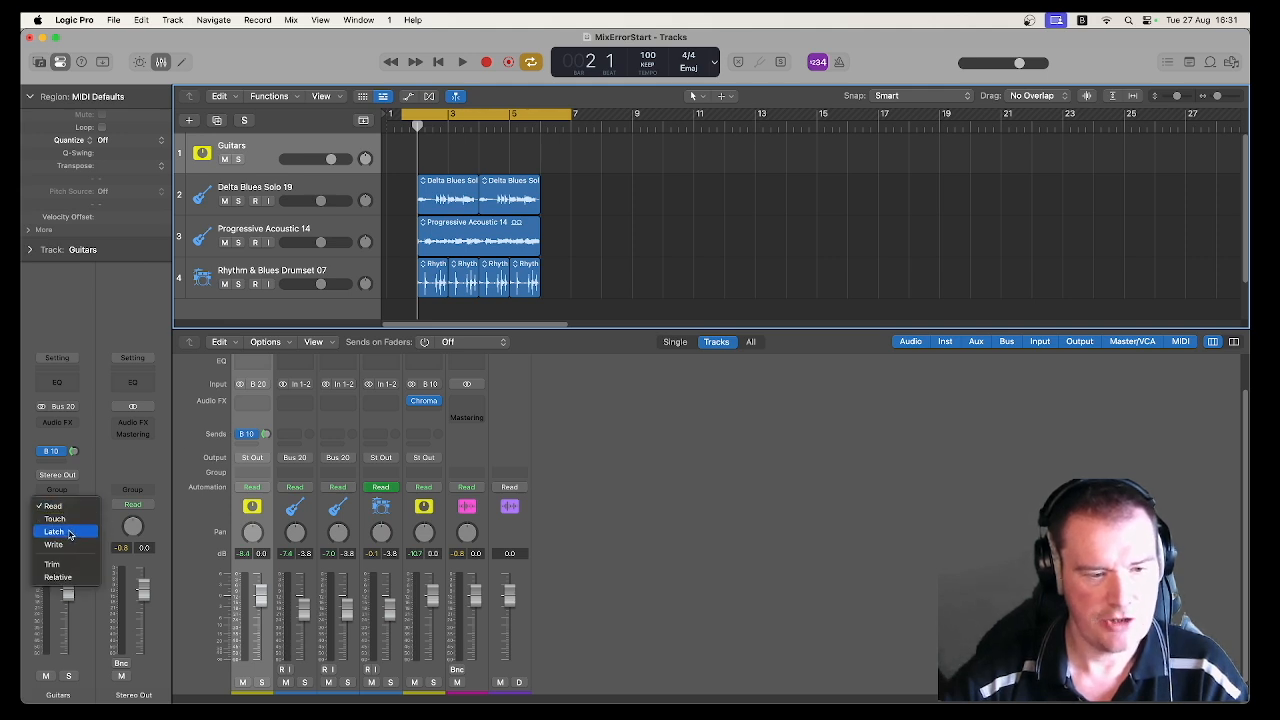
click(70, 533)
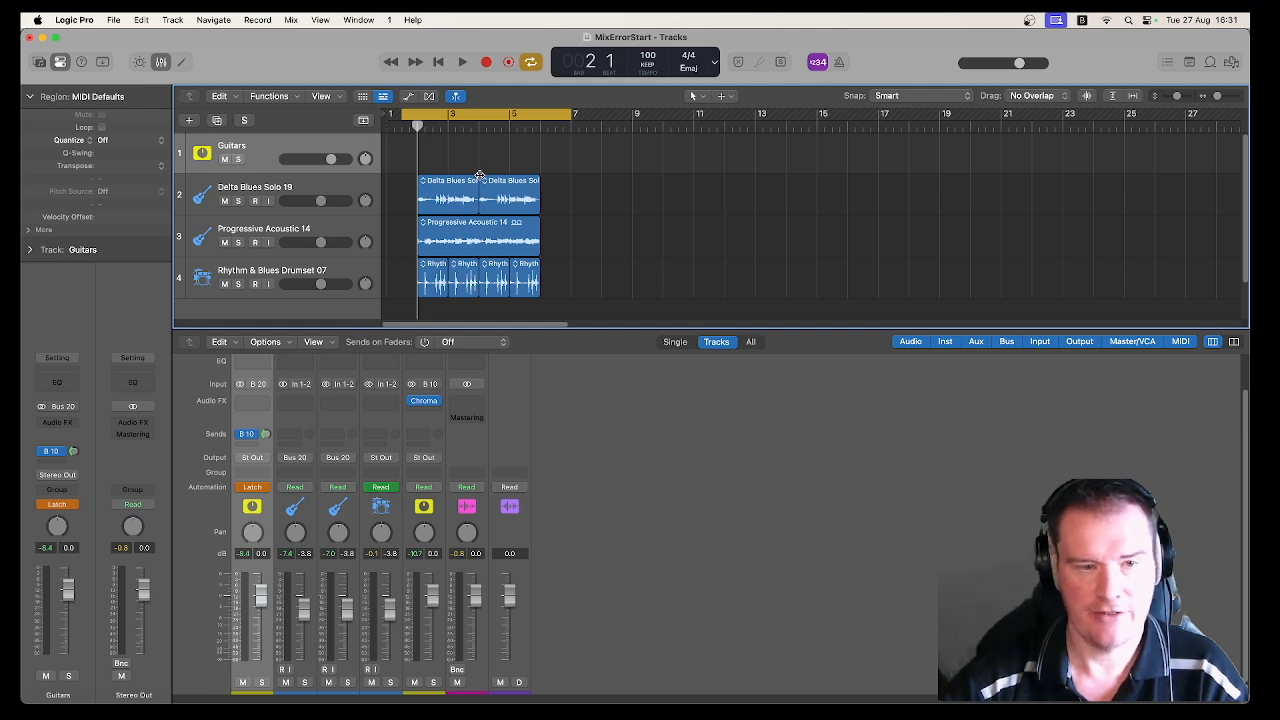
Step: Record automation of the Guitars channel's Bus 10 send by varying its level during playback up to bar 6
key(space)
mouse_move(266, 434)
mouse_down()
mouse_move(265, 453)
mouse_move(255, 428)
mouse_up()
right_click(250, 421)
click(251, 412)
drag(267, 437, 264, 403)
key(space)
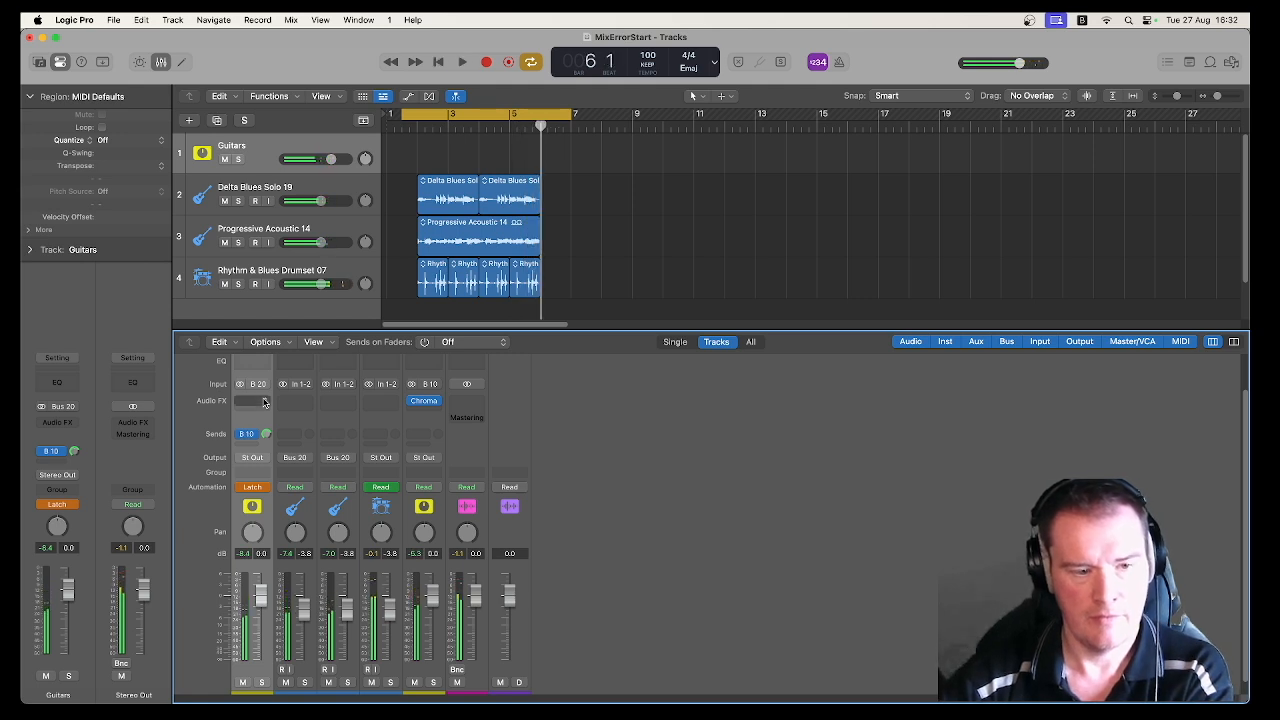
Step: Show track automation, display the Guitars track's Send 1 REVERB automation curve, and play it back over the cycle range
click(408, 96)
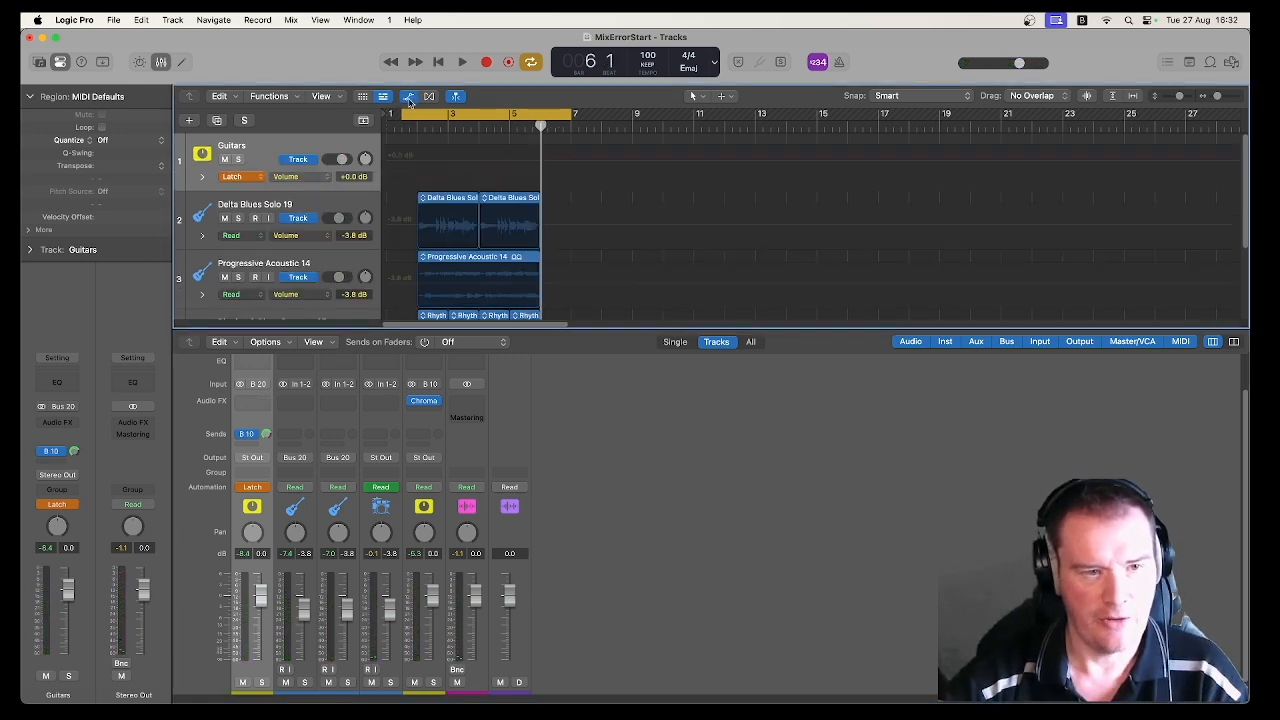
click(308, 178)
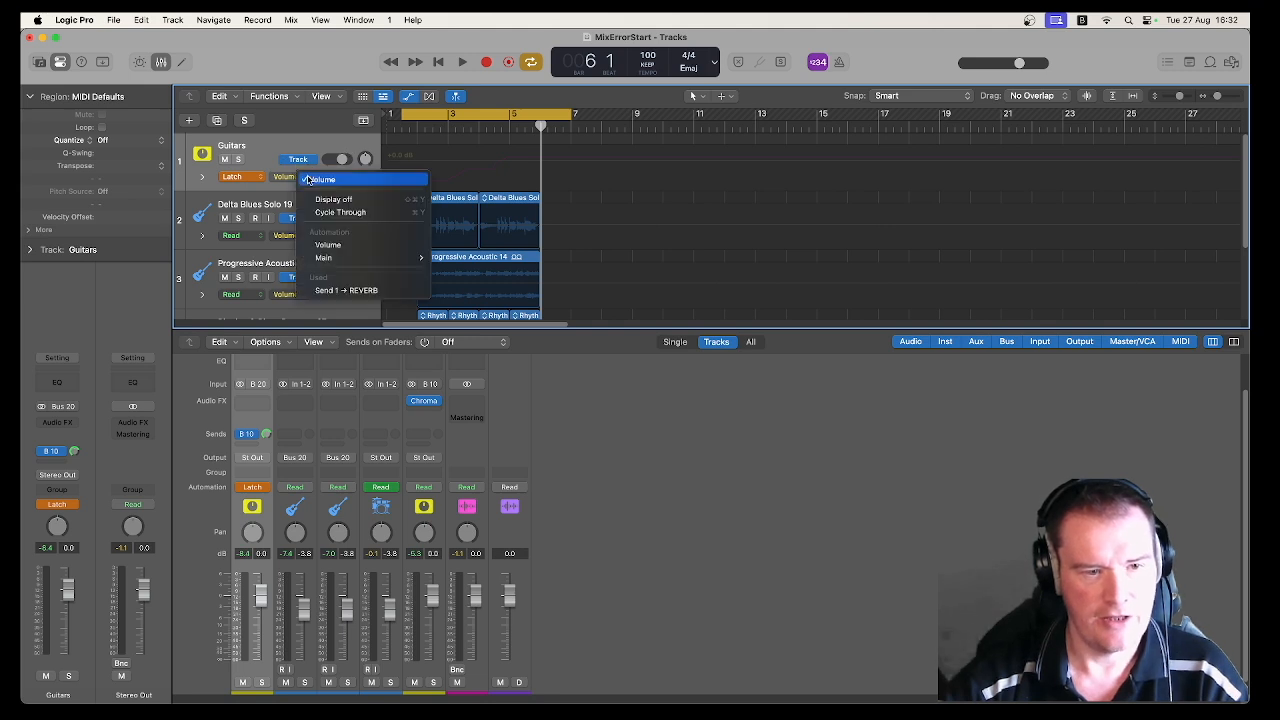
click(341, 290)
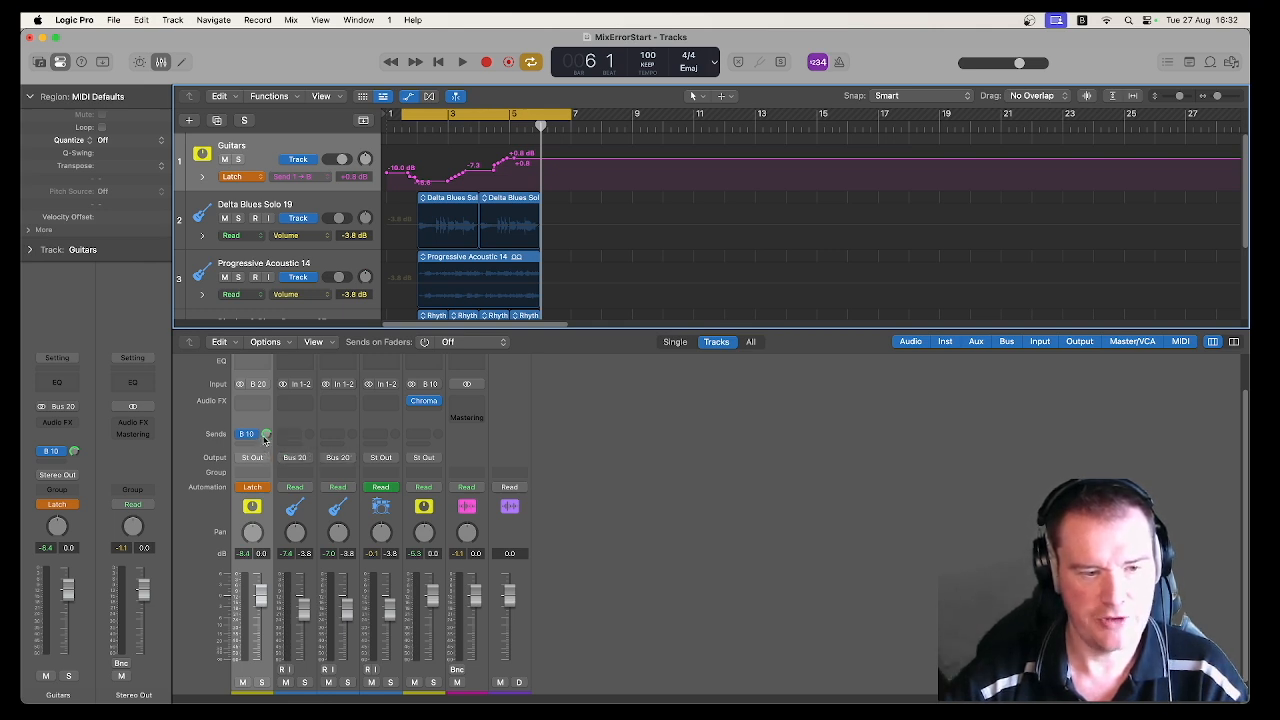
key(space)
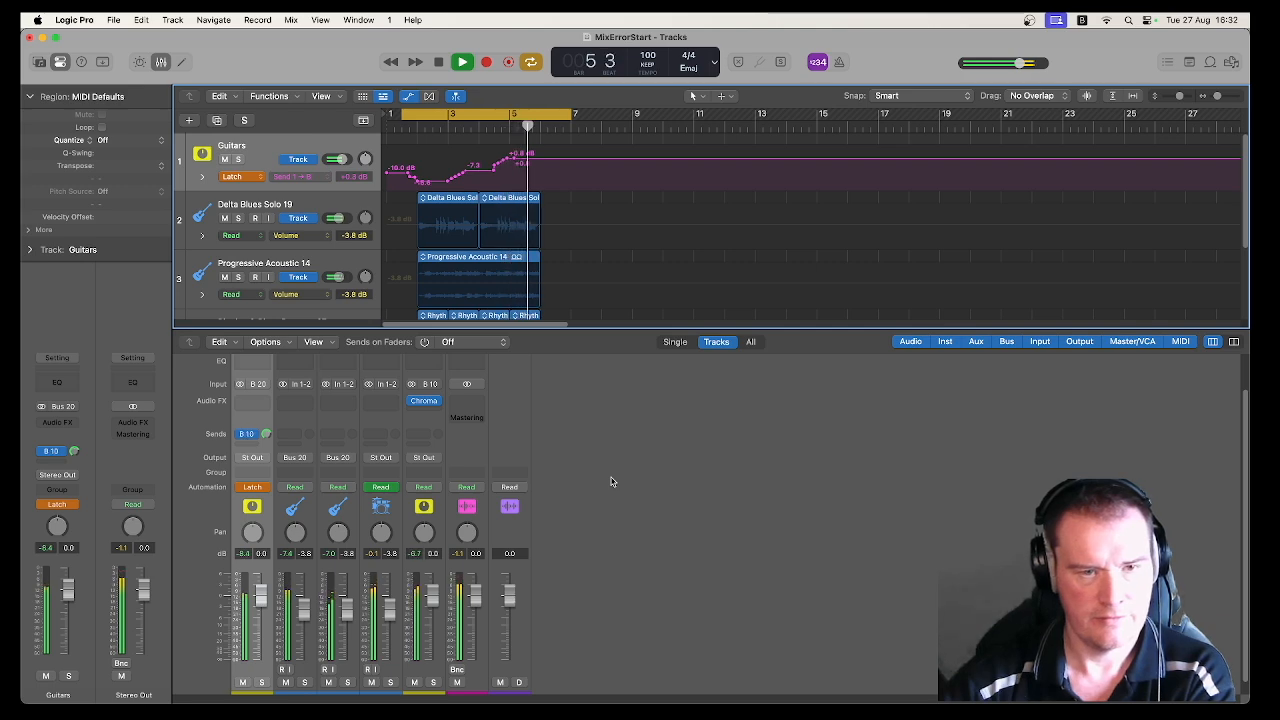
key(space)
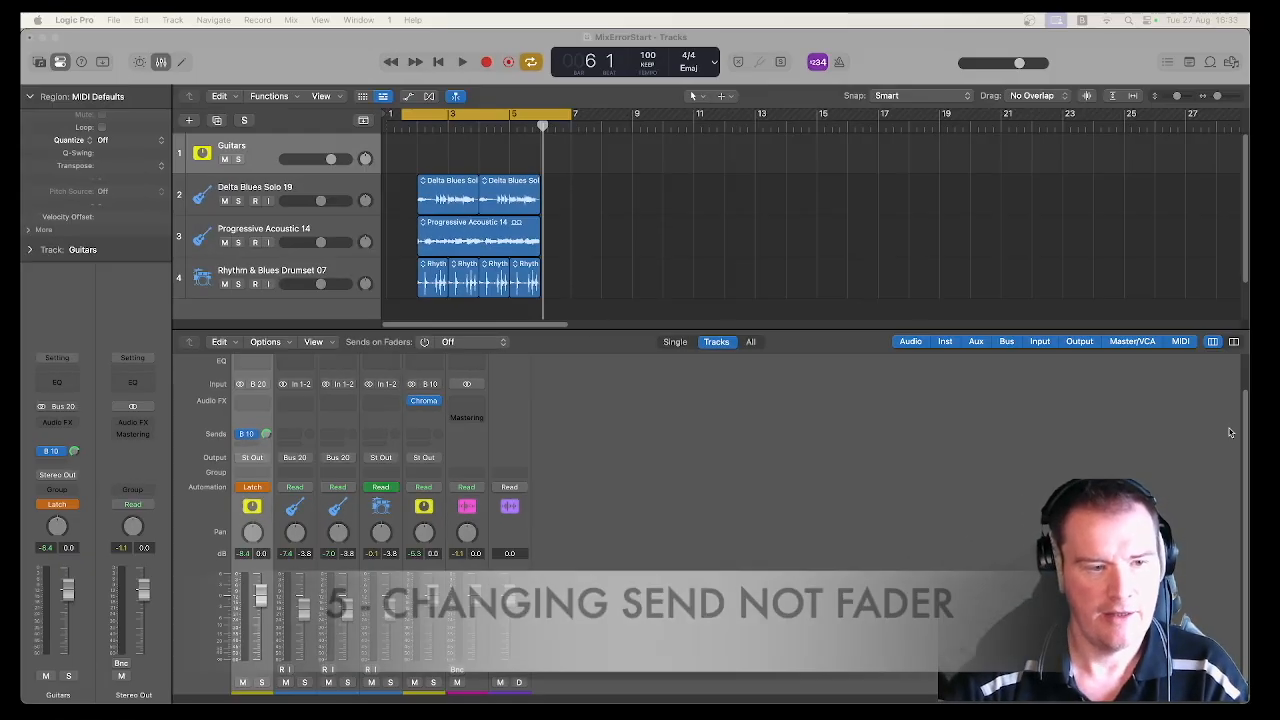
Step: Solo the Rhythm & Blues Drumset 07 track and add a send to Bus 15 on its channel
click(238, 284)
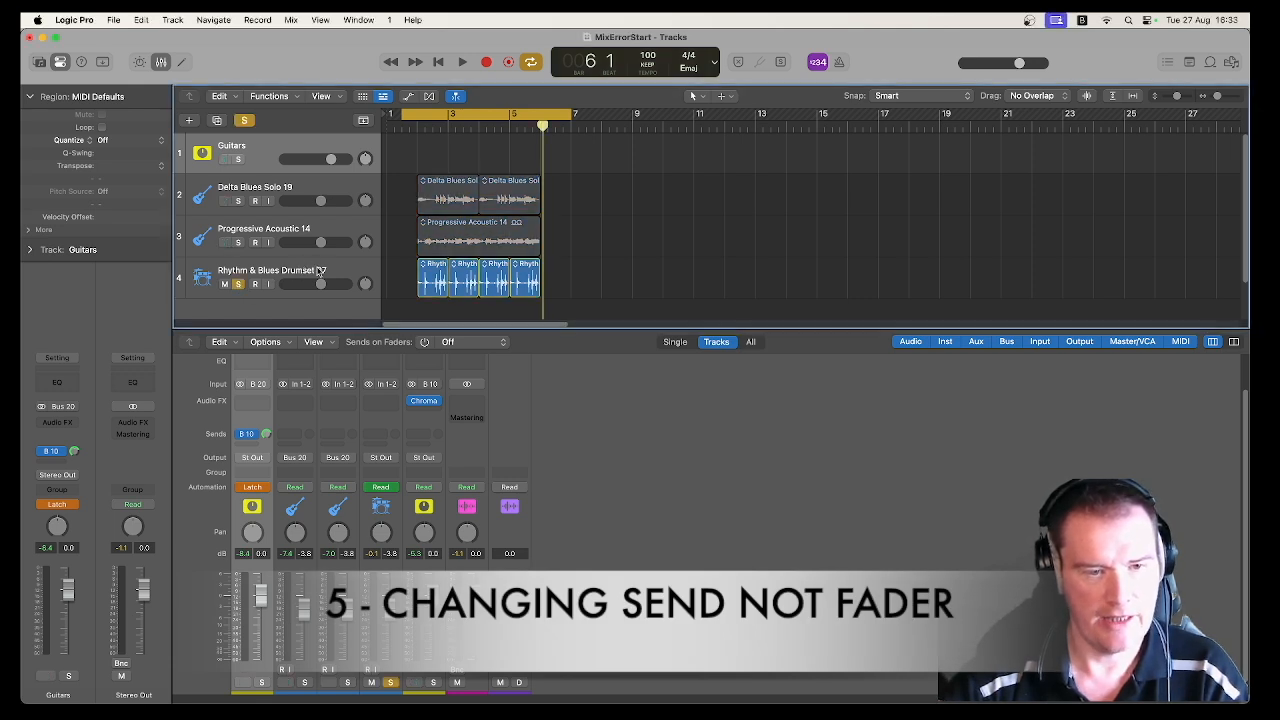
click(318, 271)
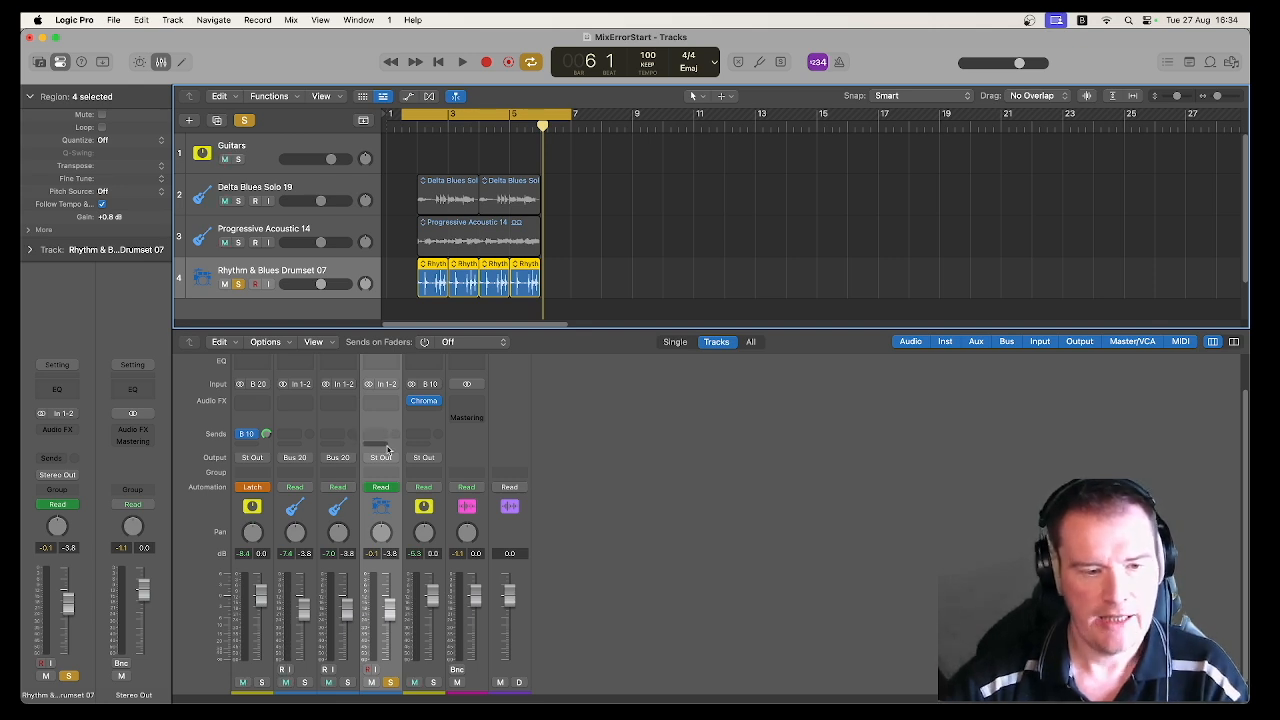
click(381, 435)
mouse_move(386, 451)
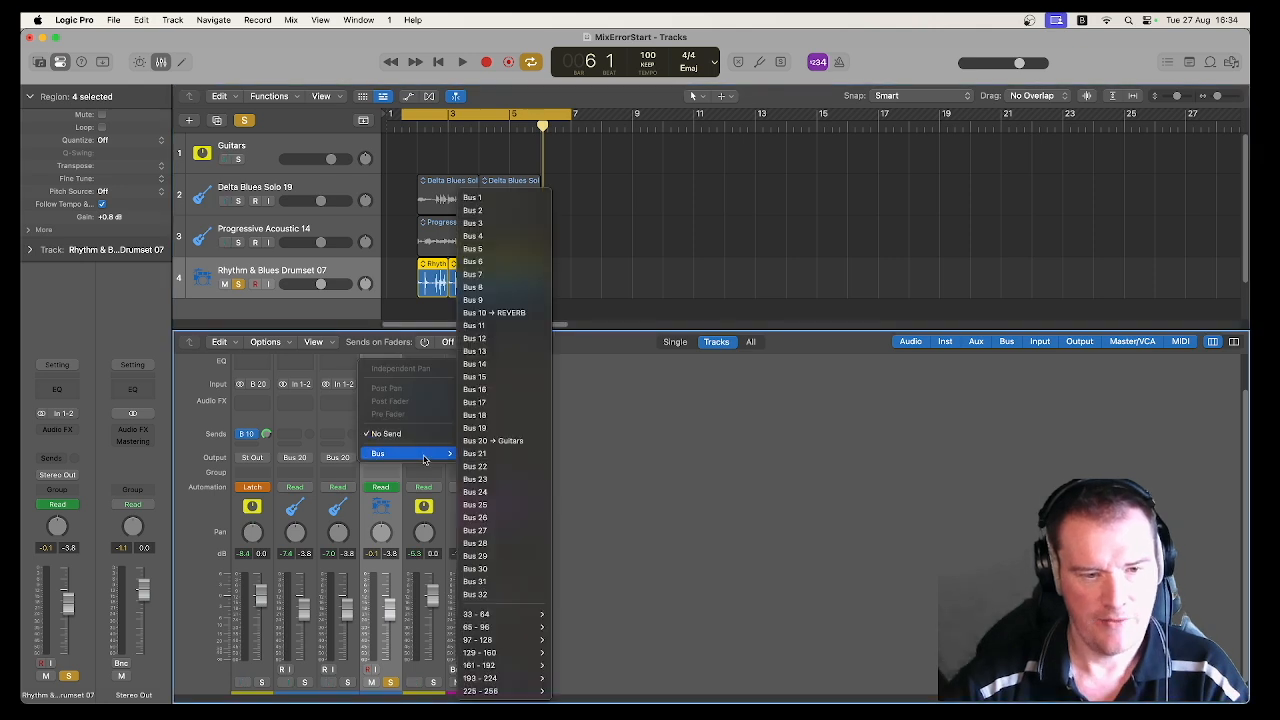
click(494, 378)
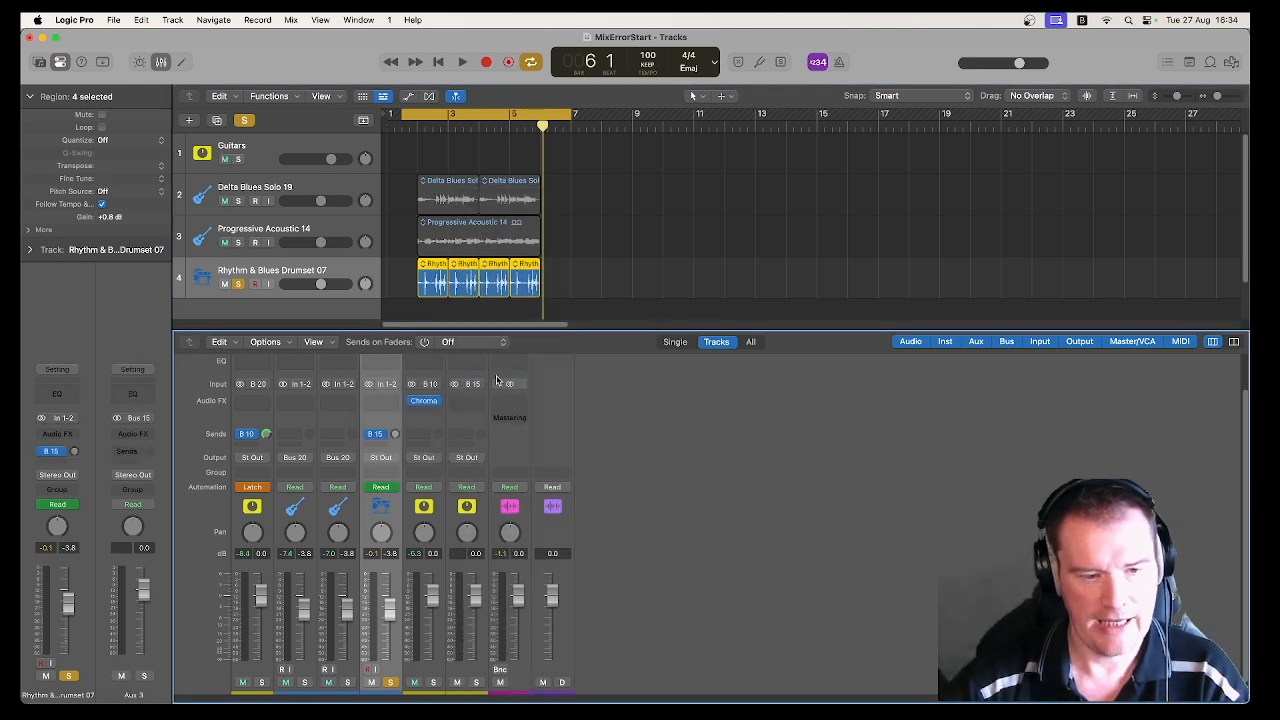
Step: Rename the new Bus 15 aux channel as COMP
scroll(472, 553, down, 1)
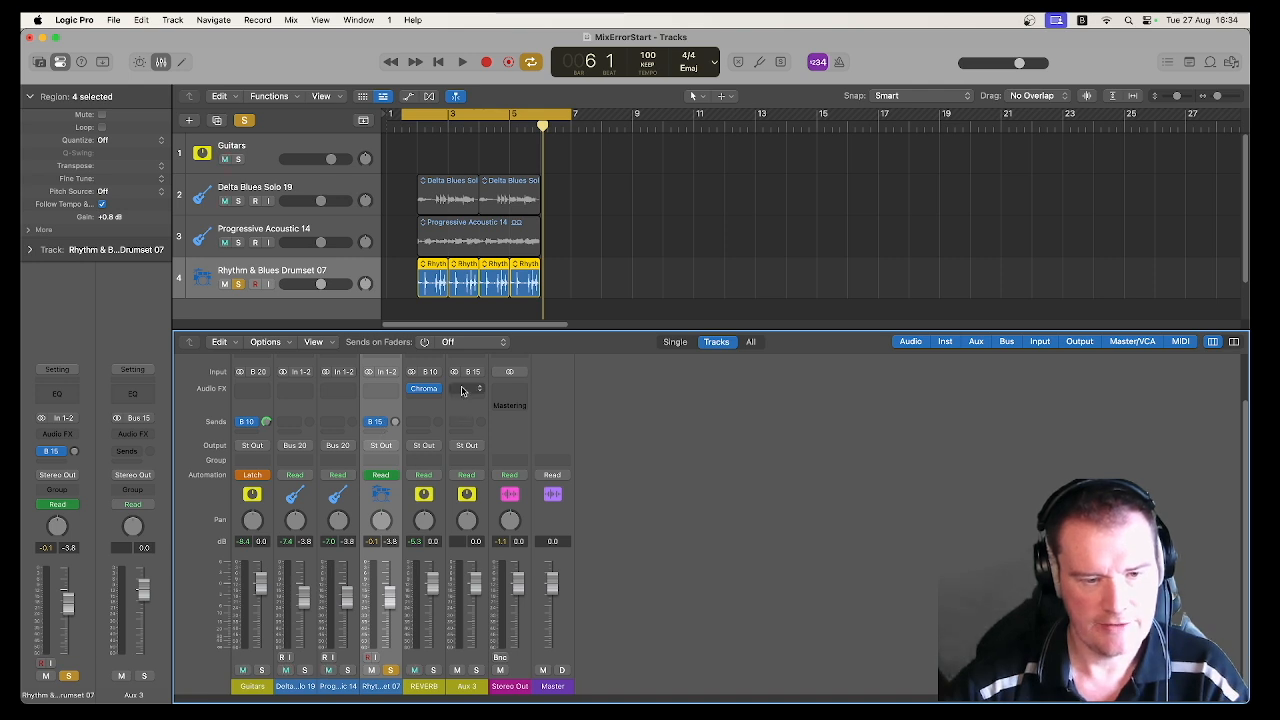
double_click(467, 685)
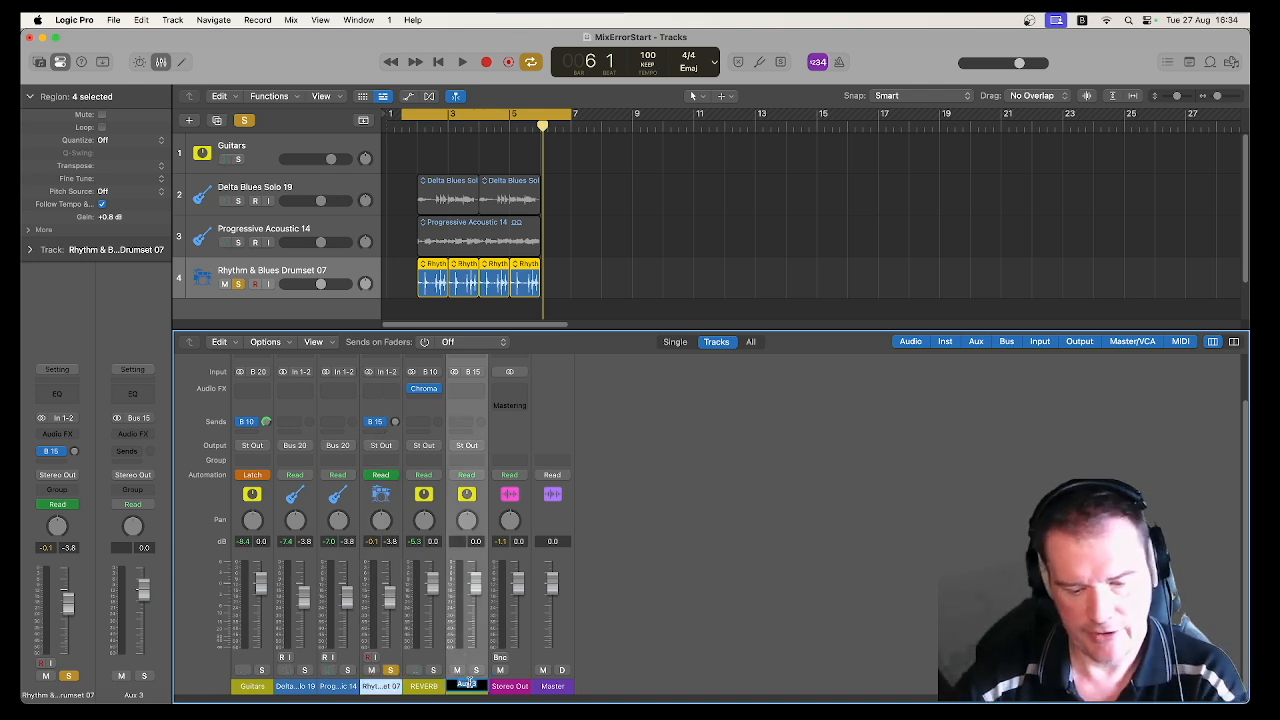
text(COMP)
key(Return)
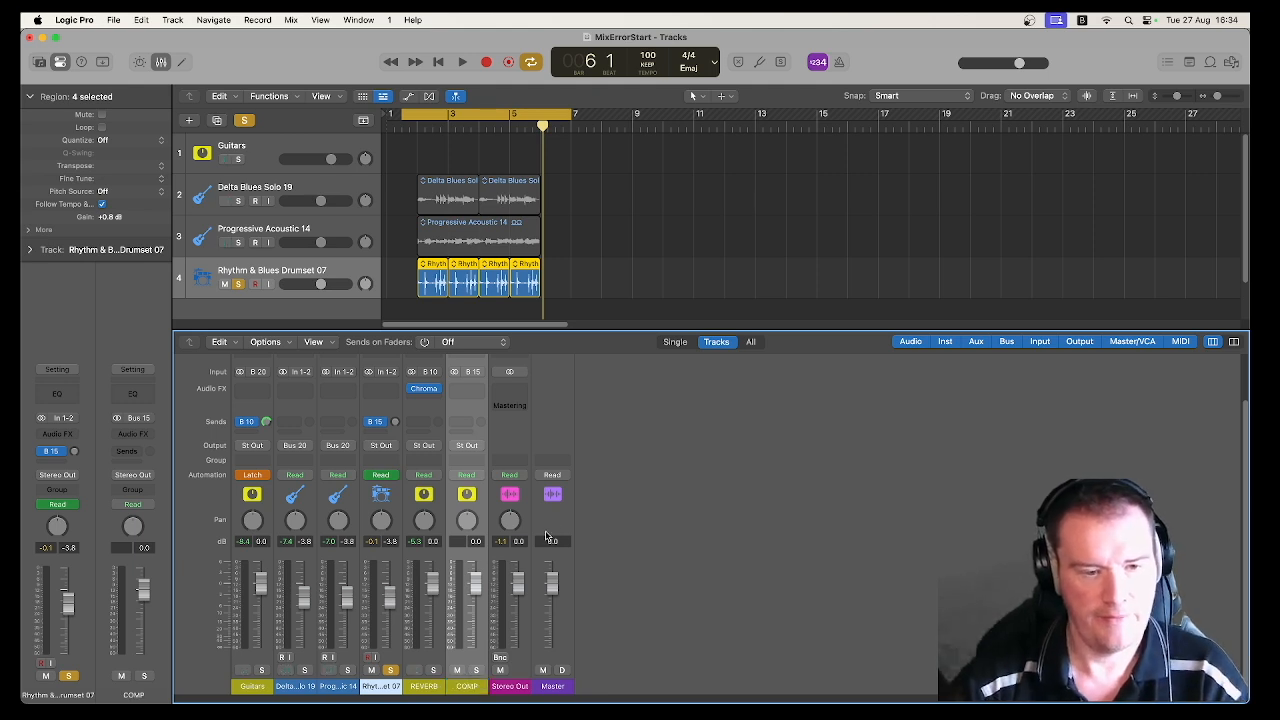
Step: Insert a Compressor on the COMP aux and move its window clear of the mixer channels
click(466, 390)
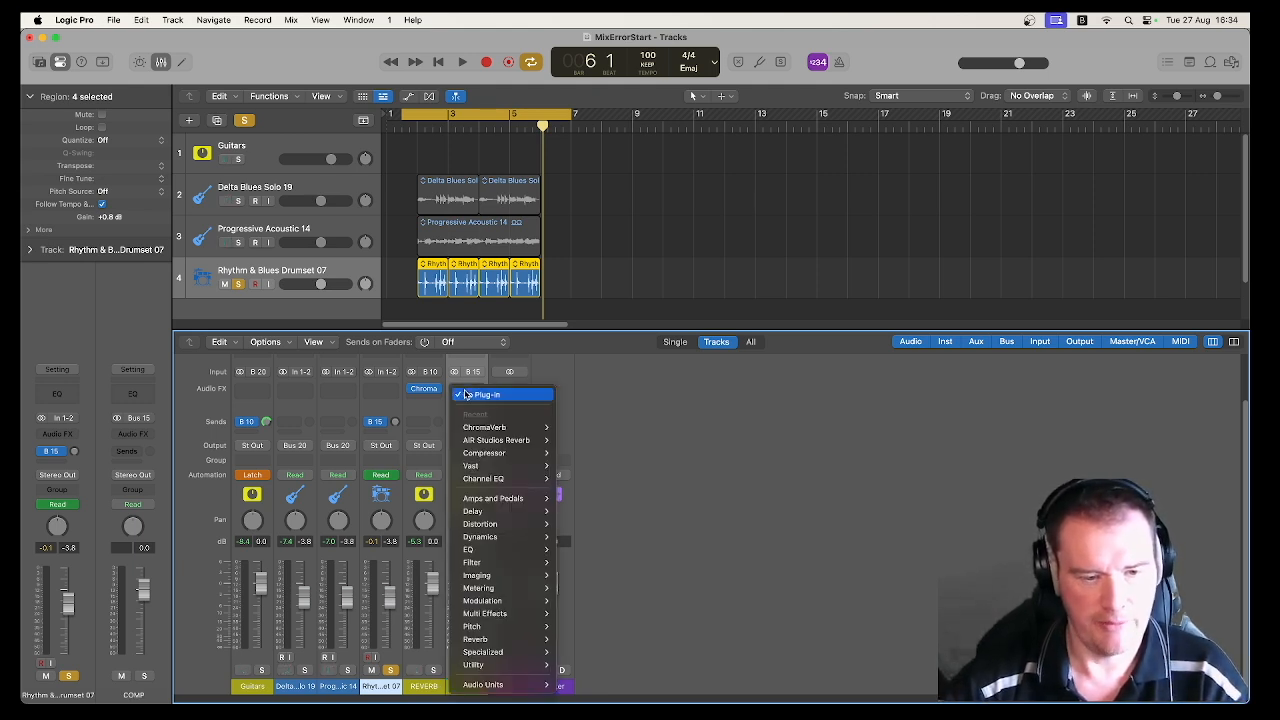
mouse_move(519, 537)
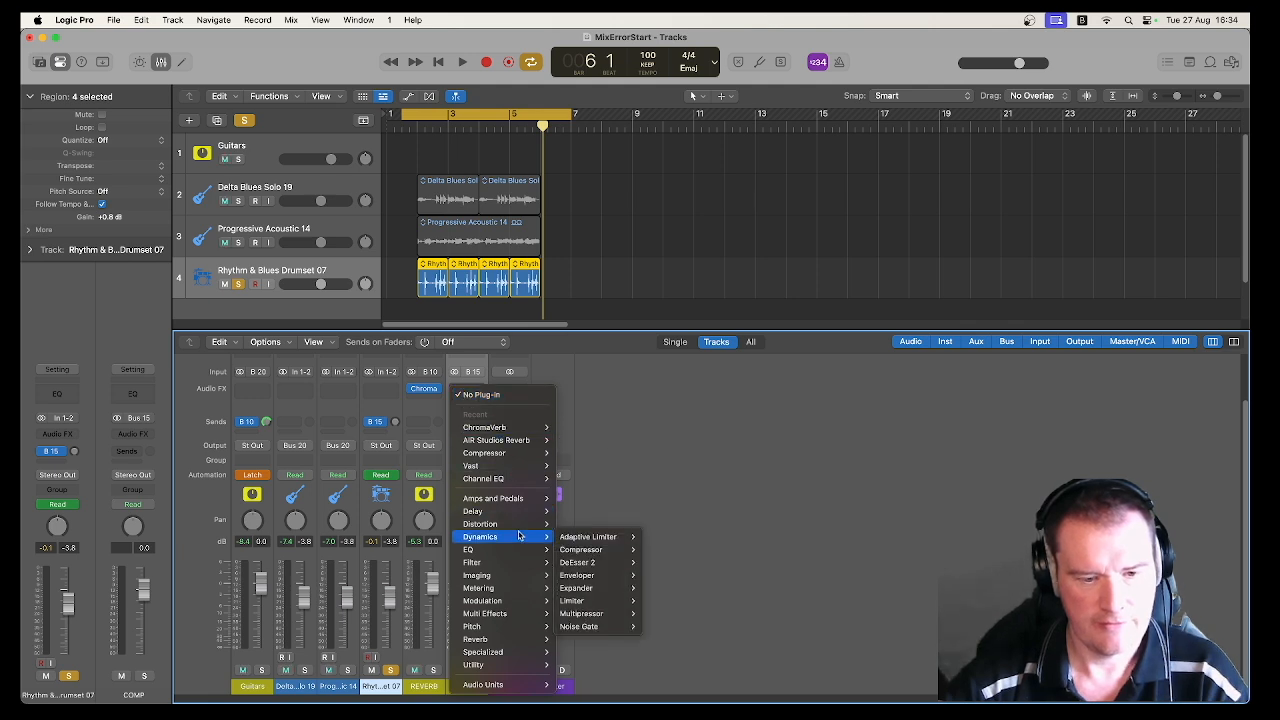
click(657, 551)
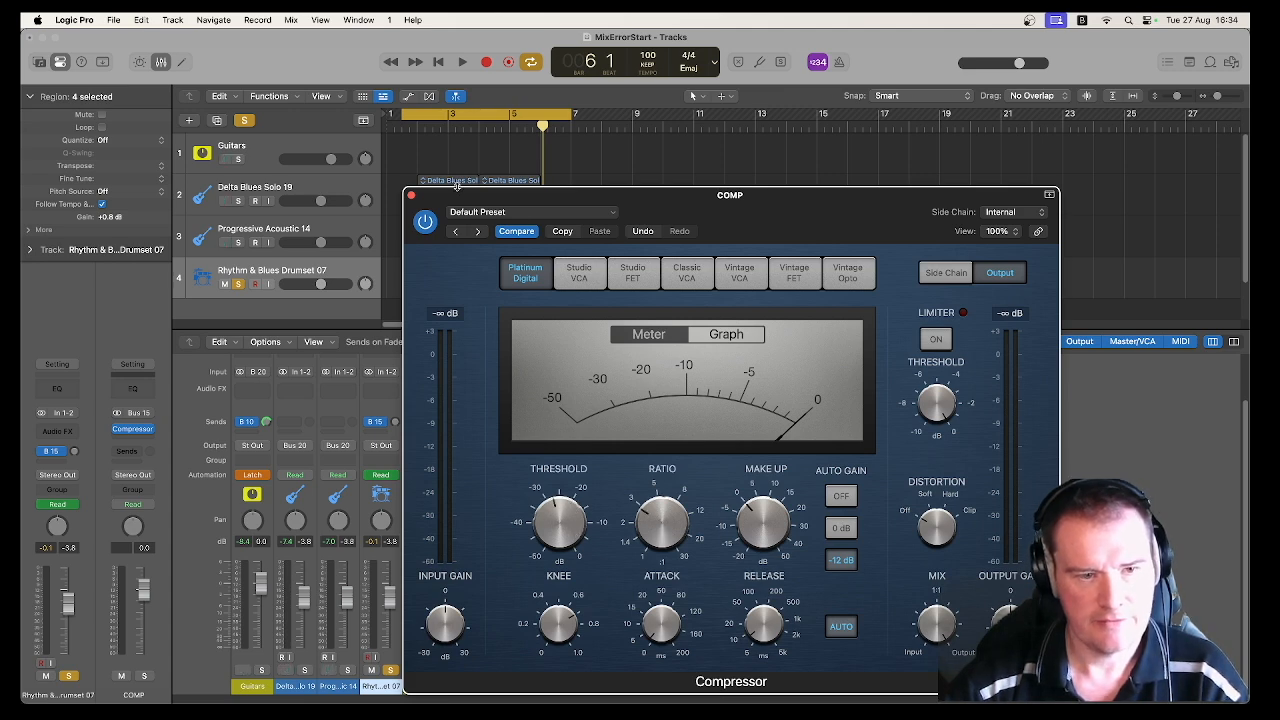
drag(453, 197, 521, 135)
key(space)
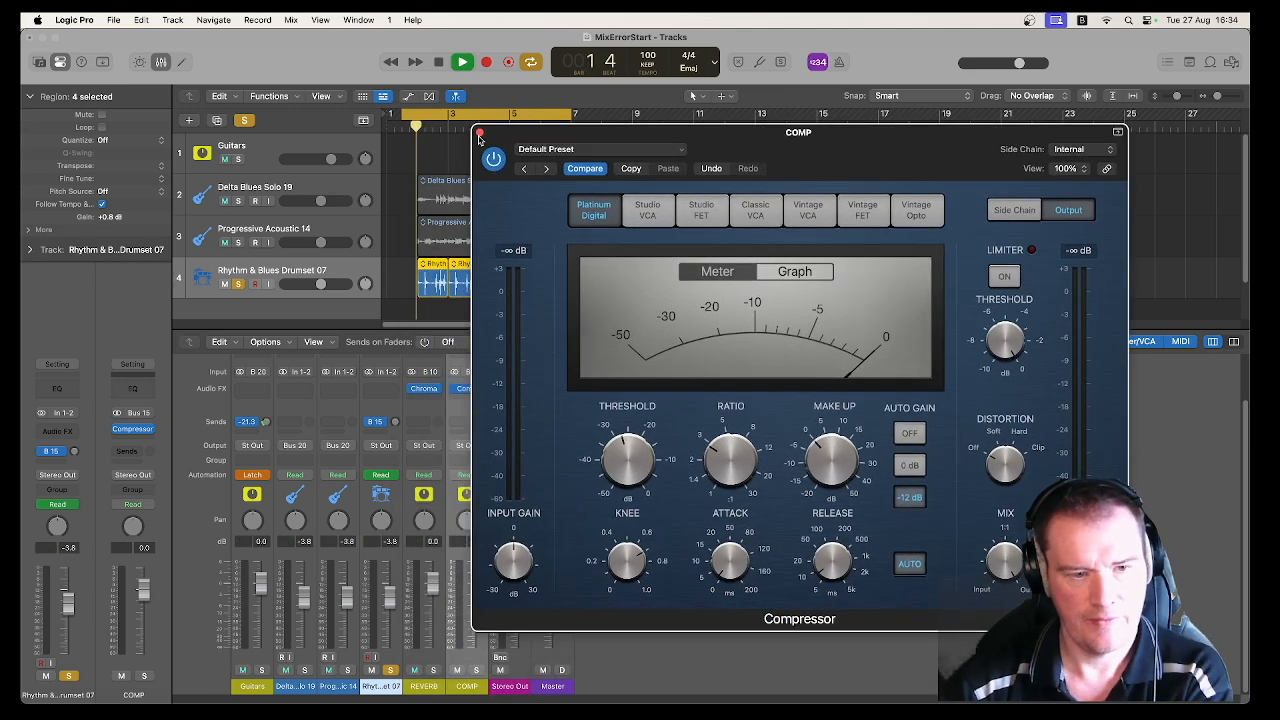
key(space)
drag(565, 133, 638, 122)
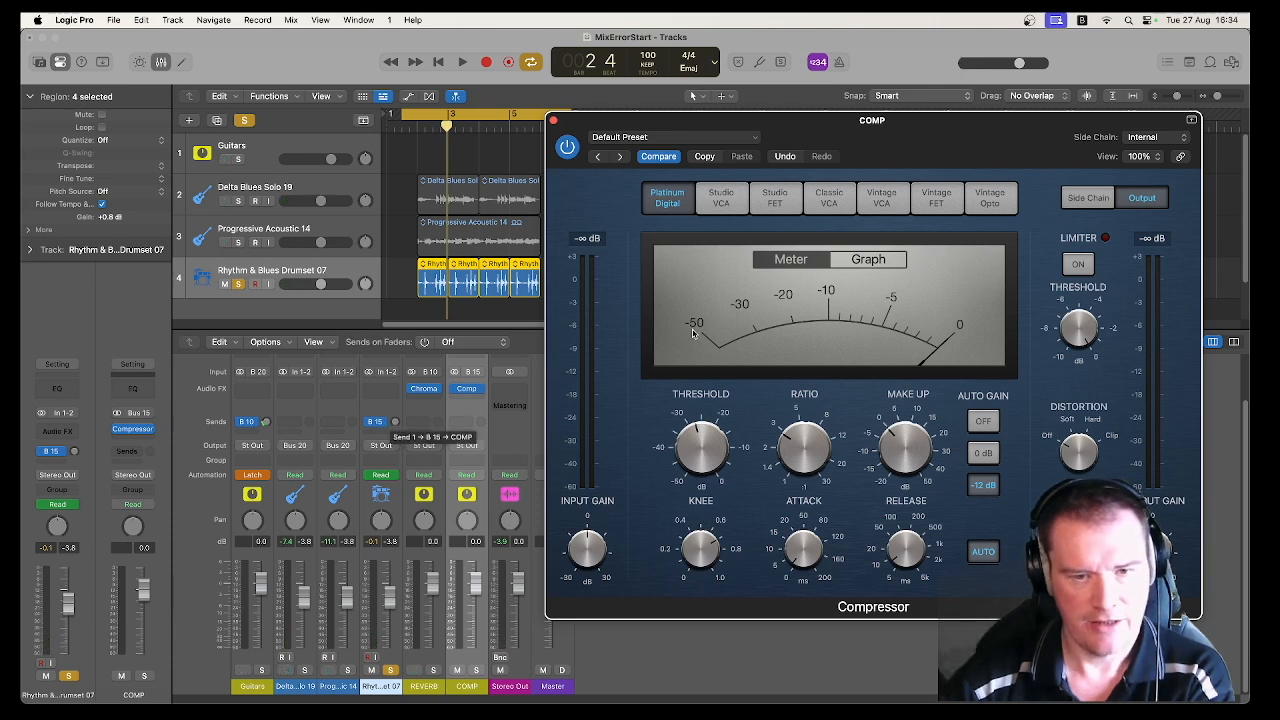
Step: Raise the drum channel's Bus 15 send during playback, and audition the COMP aux soloed in place of the drums
key(space)
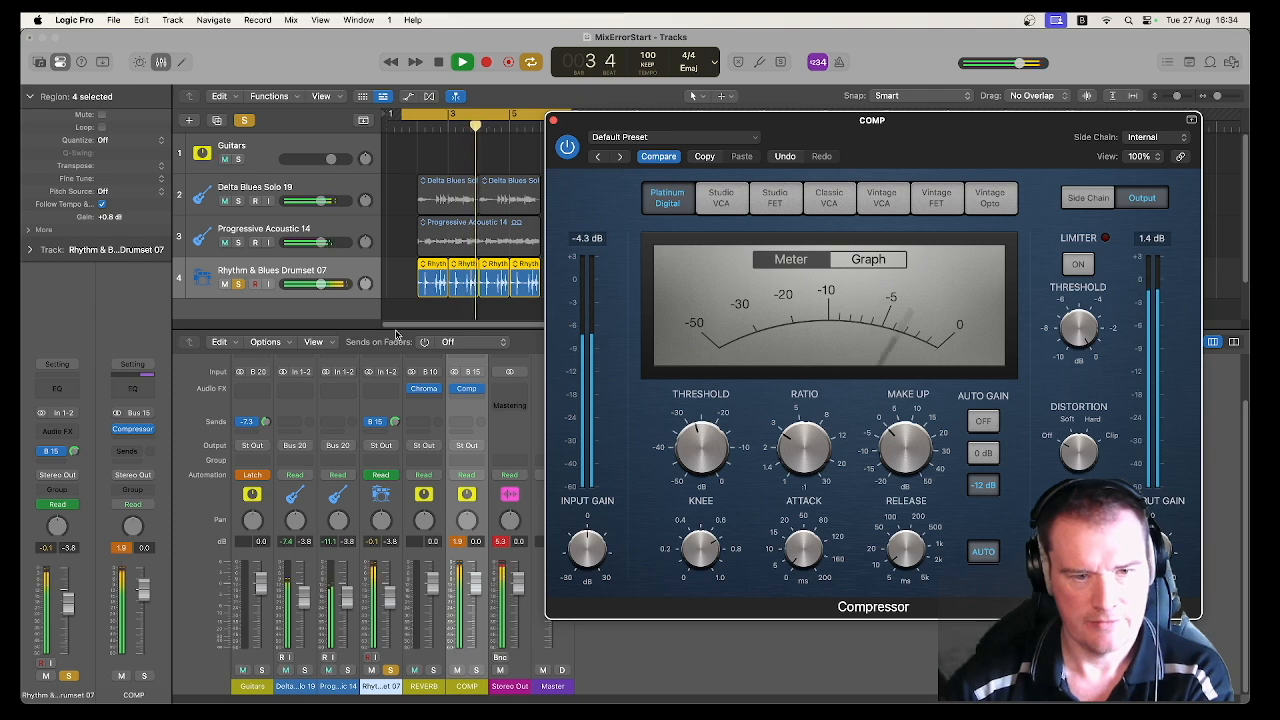
key(space)
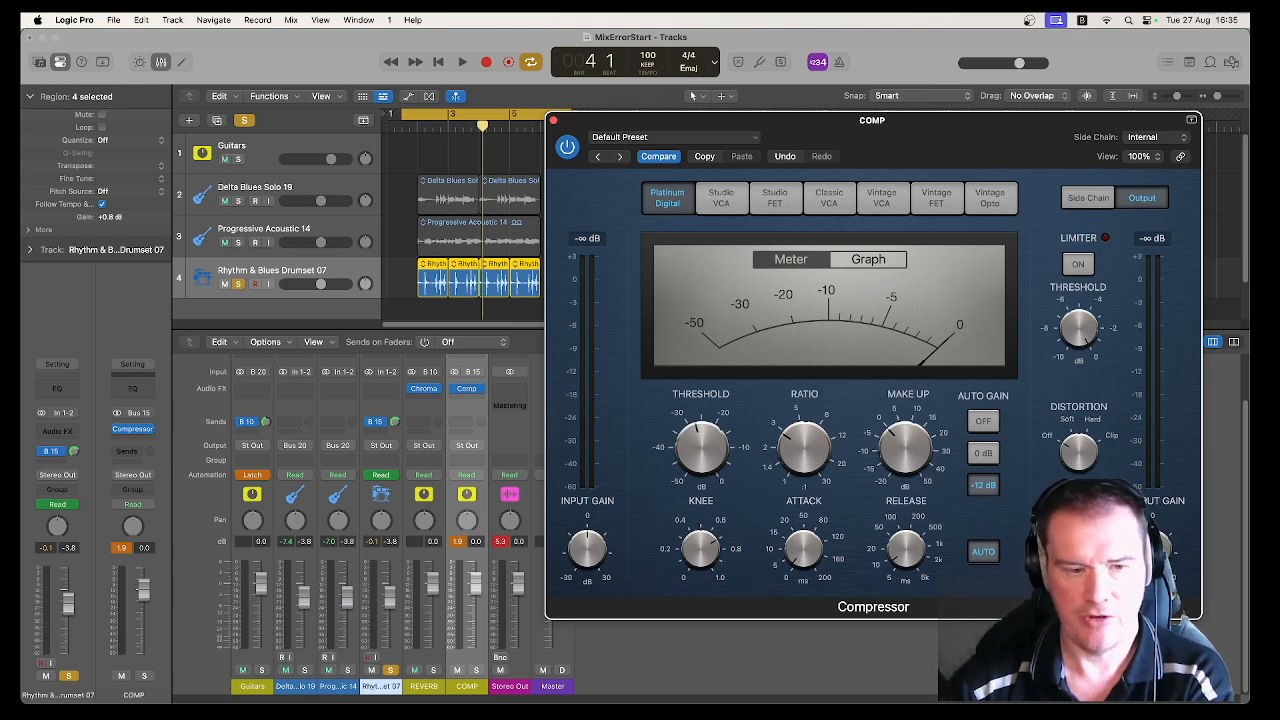
click(391, 668)
click(478, 670)
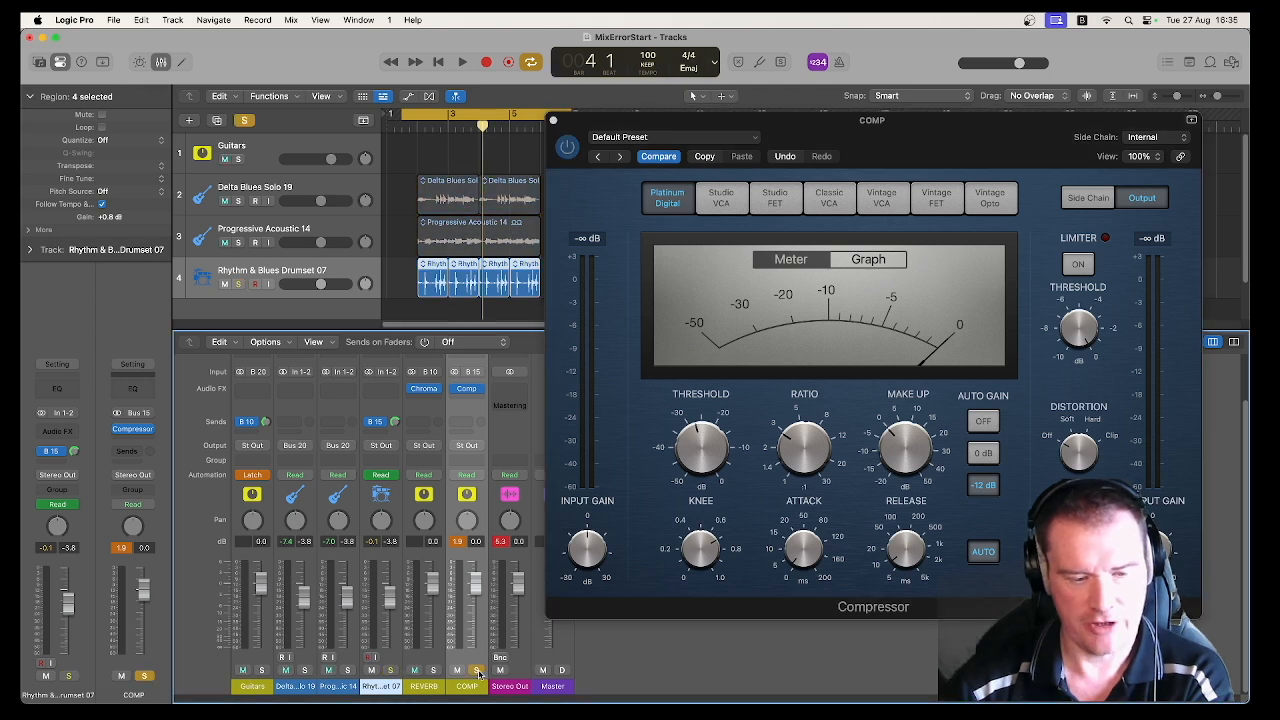
key(space)
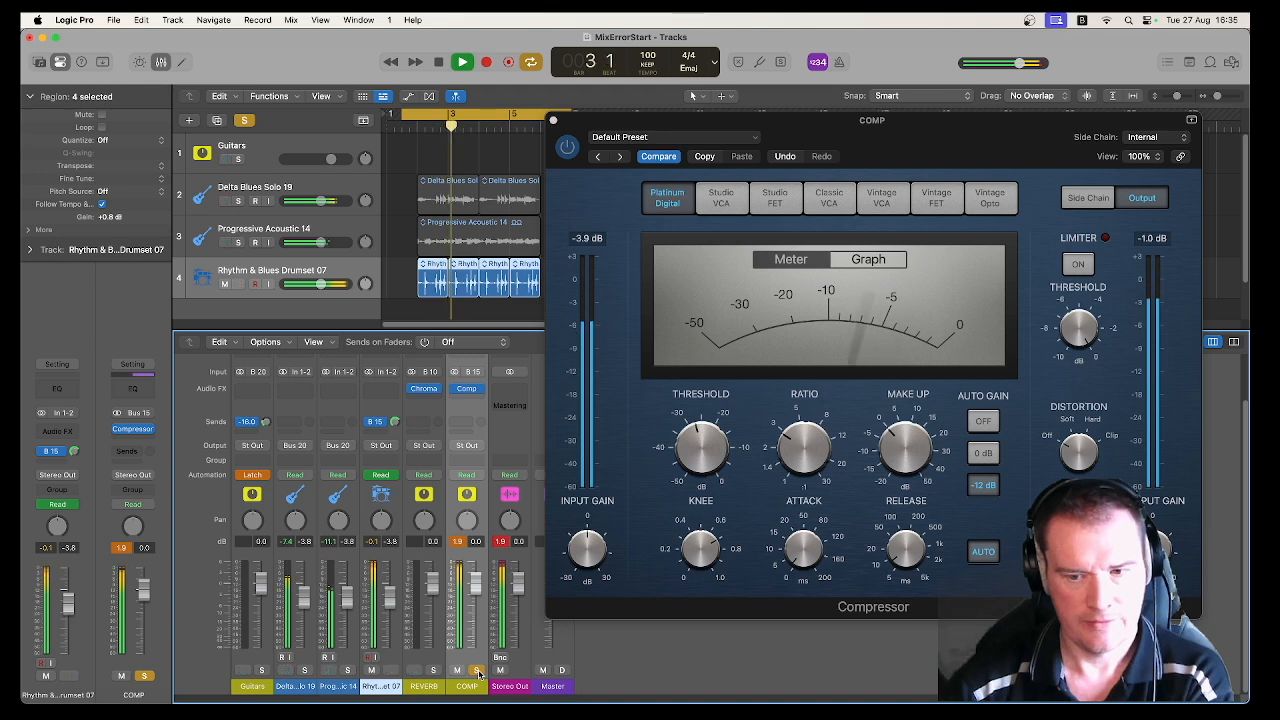
key(space)
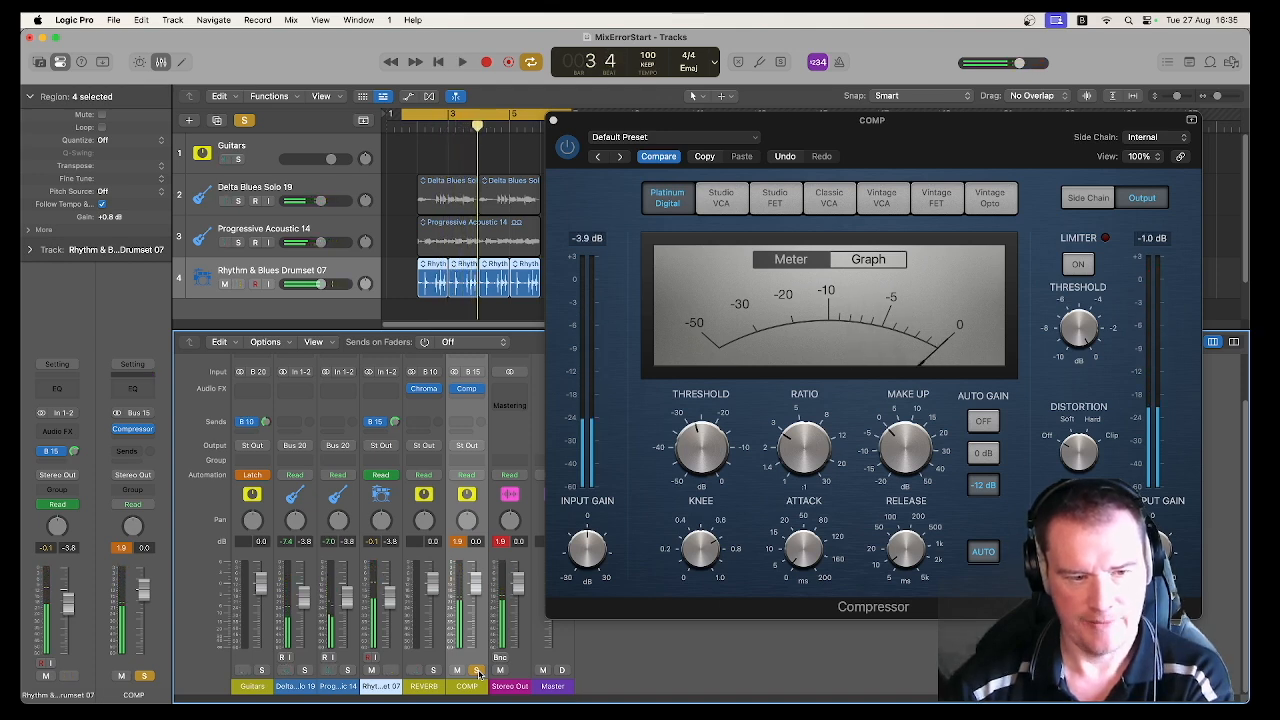
Step: Pull the COMP channel's fader down to about -46 dB during playback with only COMP soloed
click(478, 670)
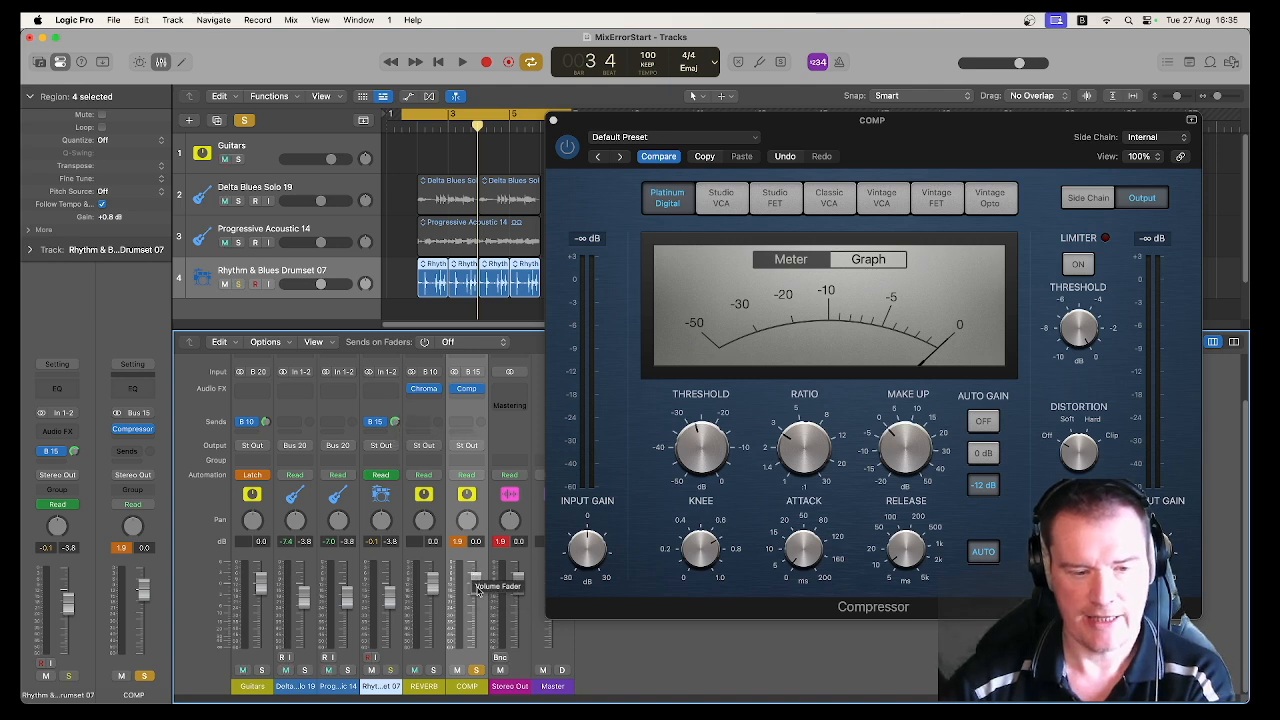
key(space)
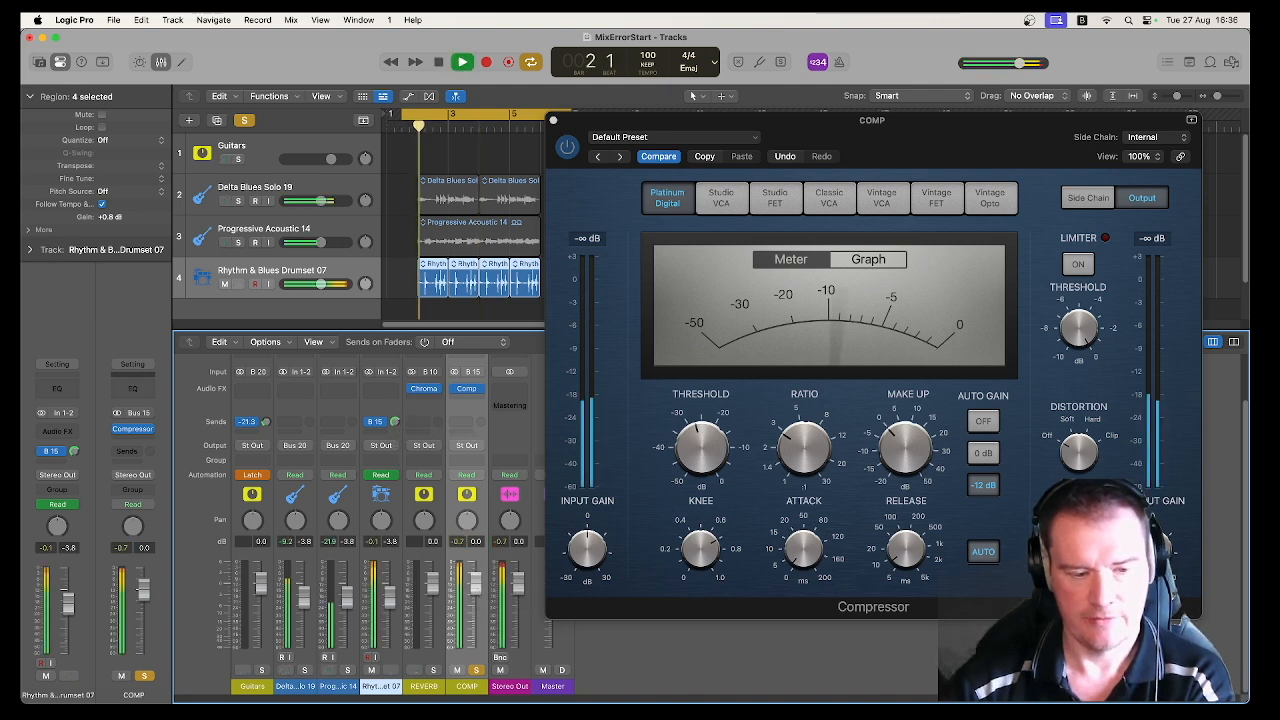
drag(475, 606, 475, 639)
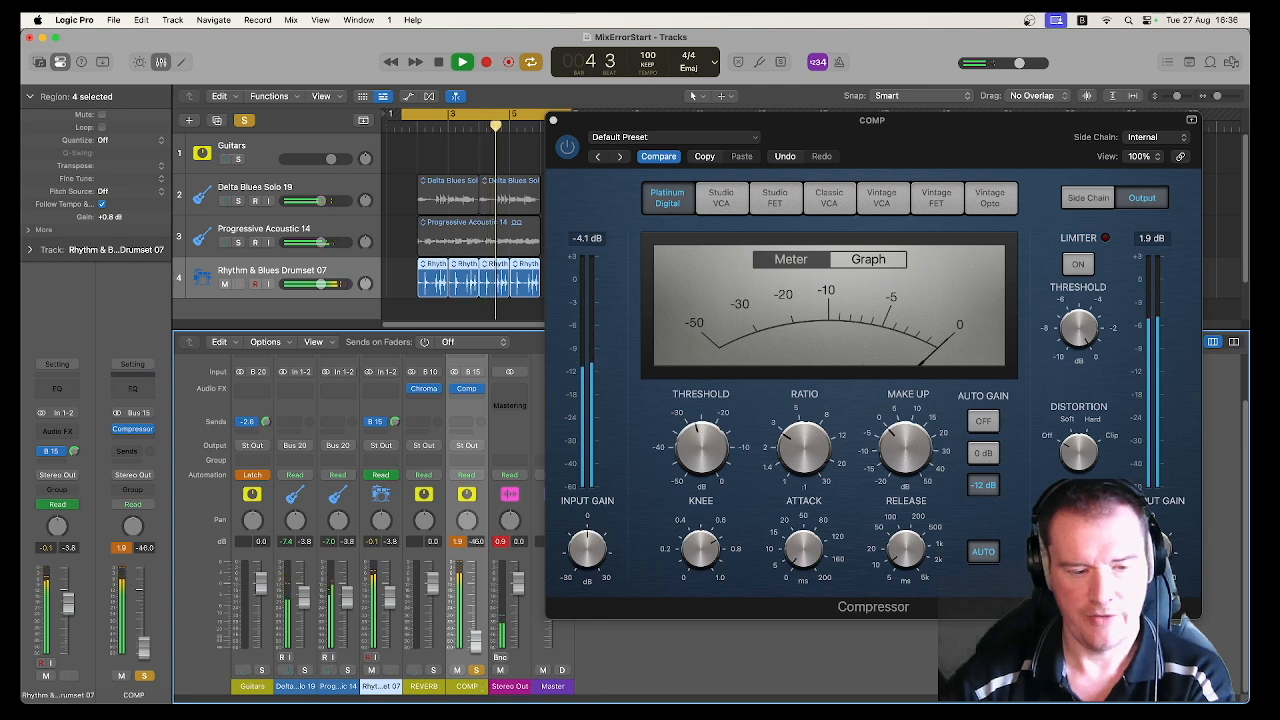
key(space)
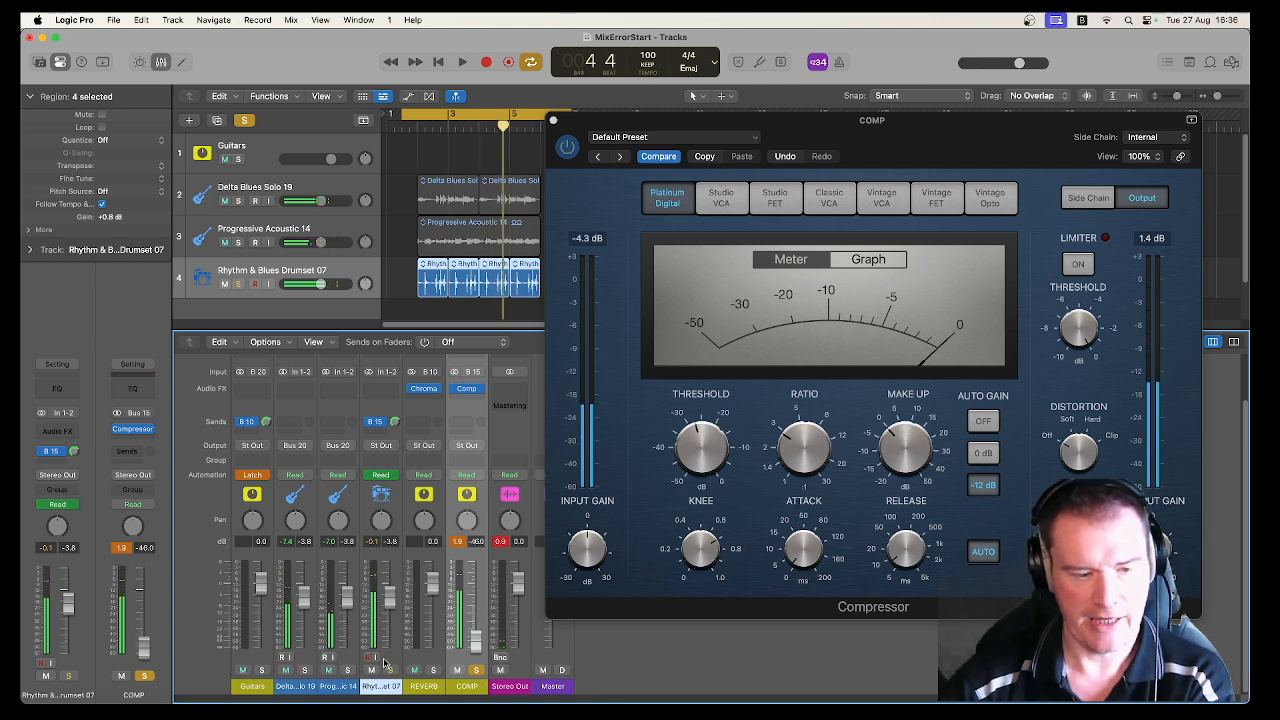
Step: Solo the drum channel alongside COMP and blend in the compressed signal during playback, setting the COMP fader to -8.0 dB
click(389, 671)
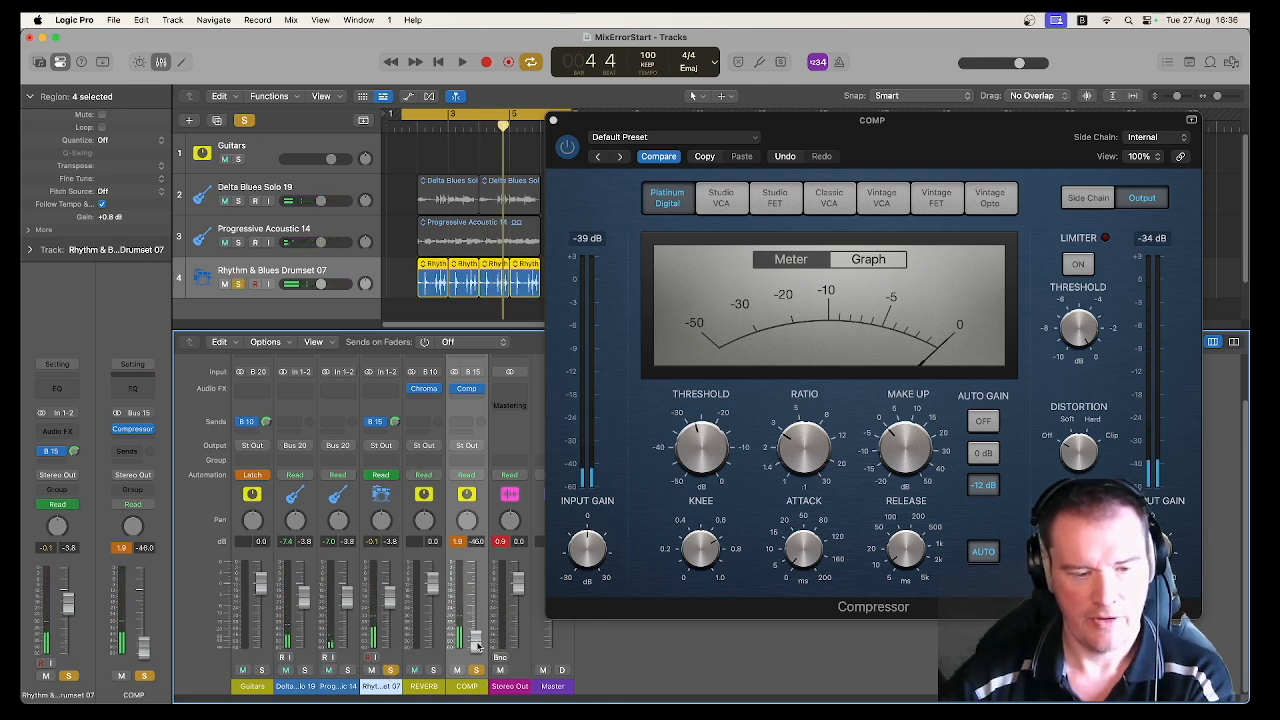
key(space)
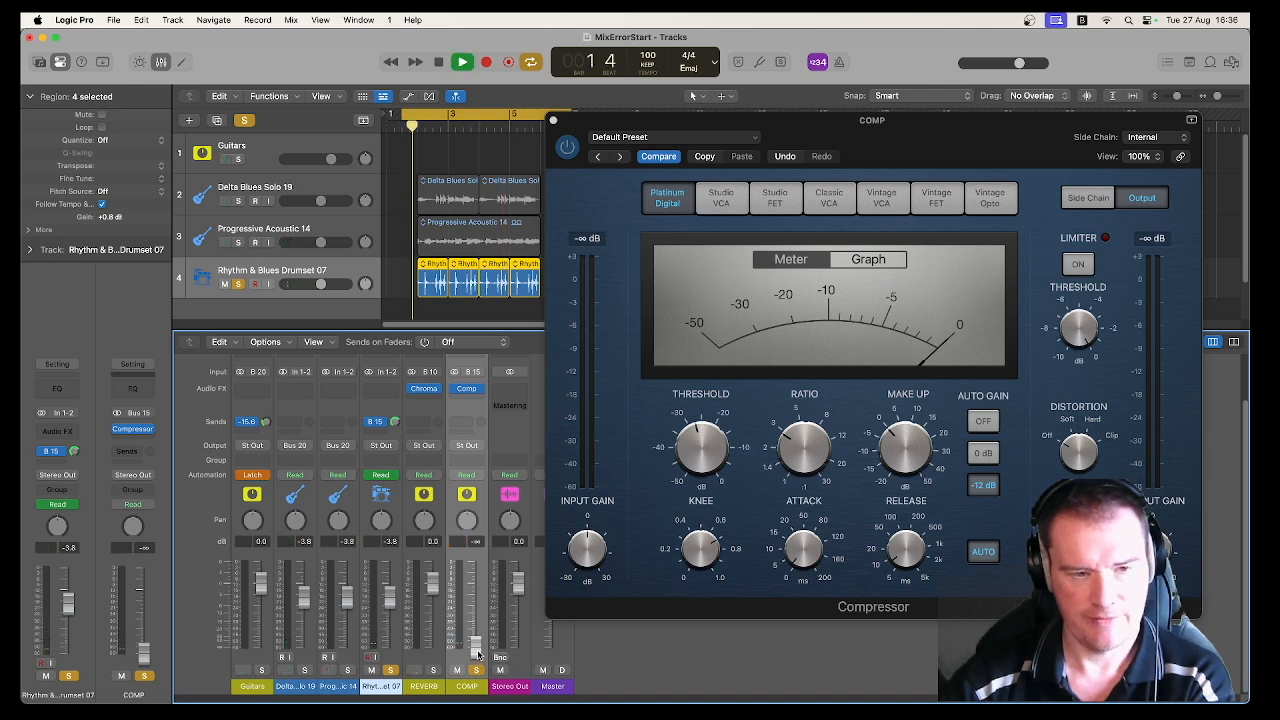
drag(476, 648, 476, 622)
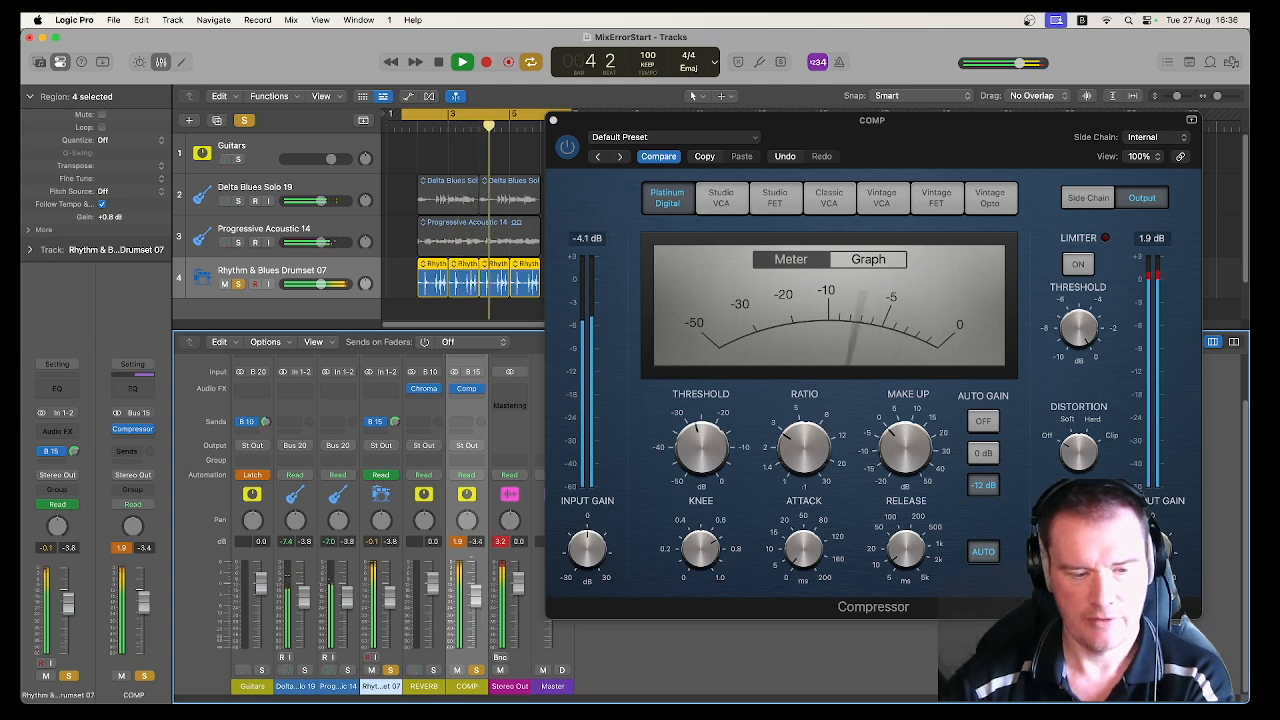
key(space)
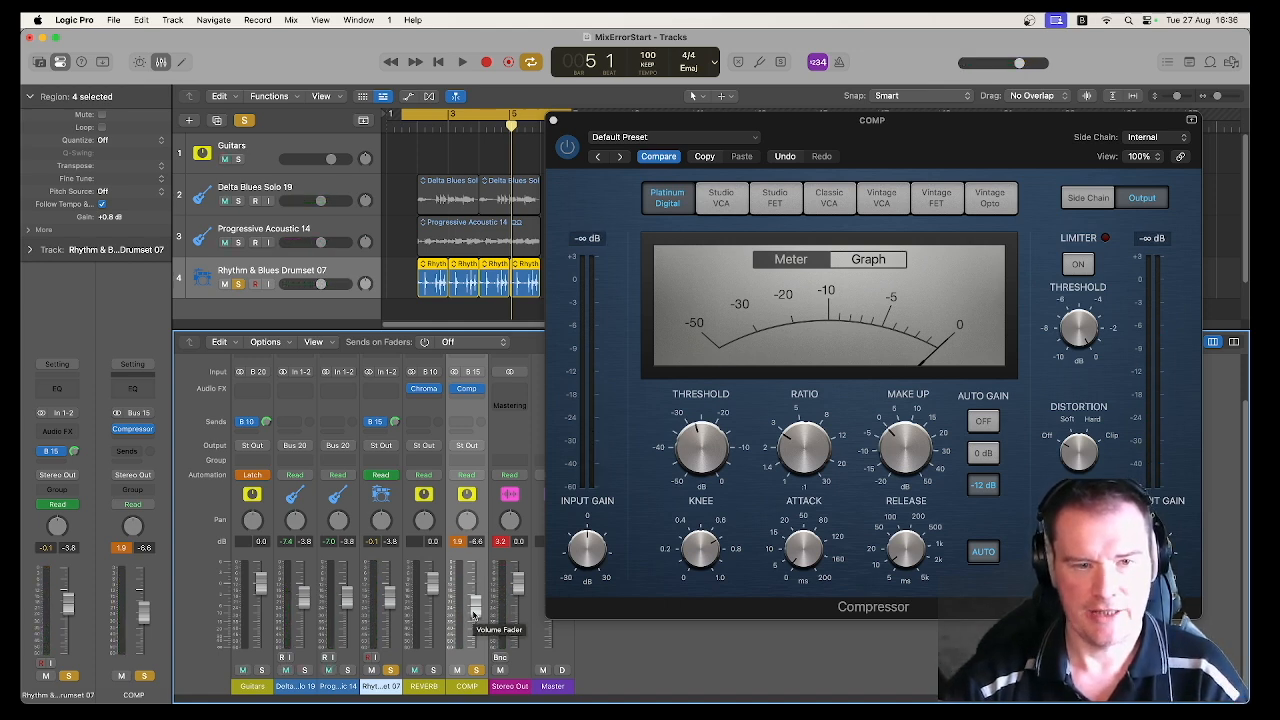
drag(474, 614, 474, 618)
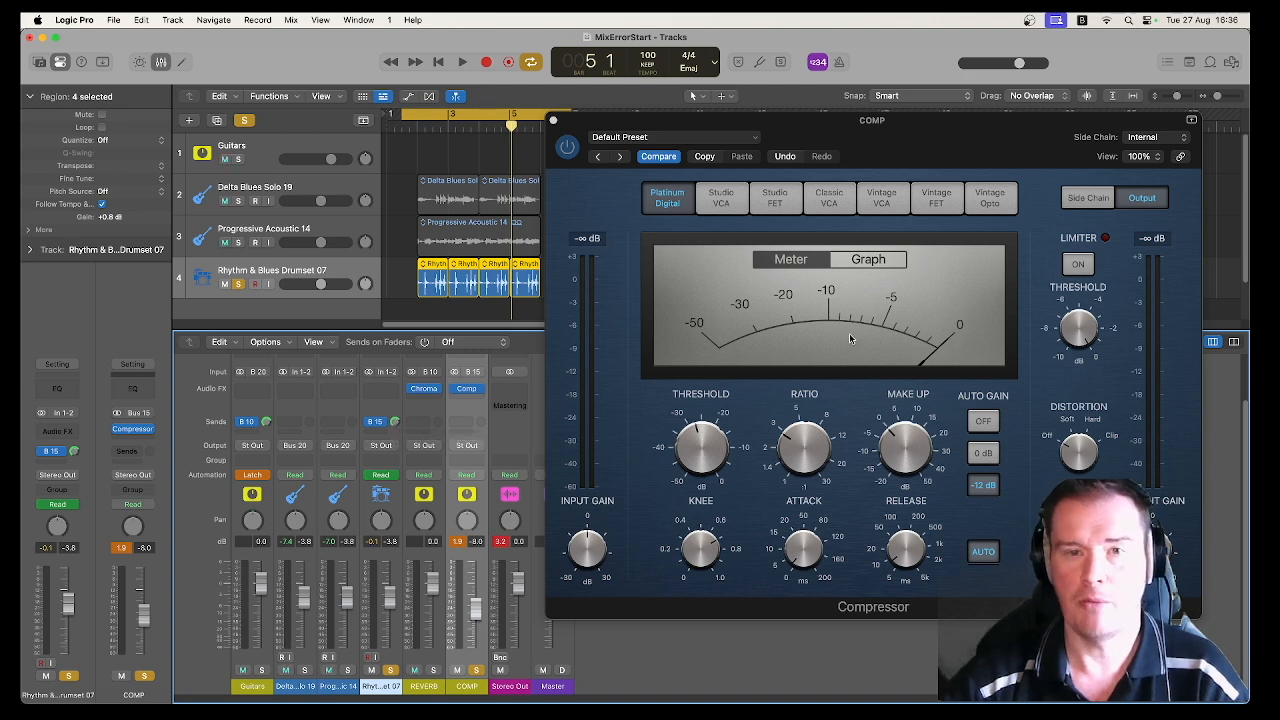
Step: Lower the drum channel's Bus 15 send during playback from the cycle start, and unsolo the drums to hear COMP alone
click(423, 128)
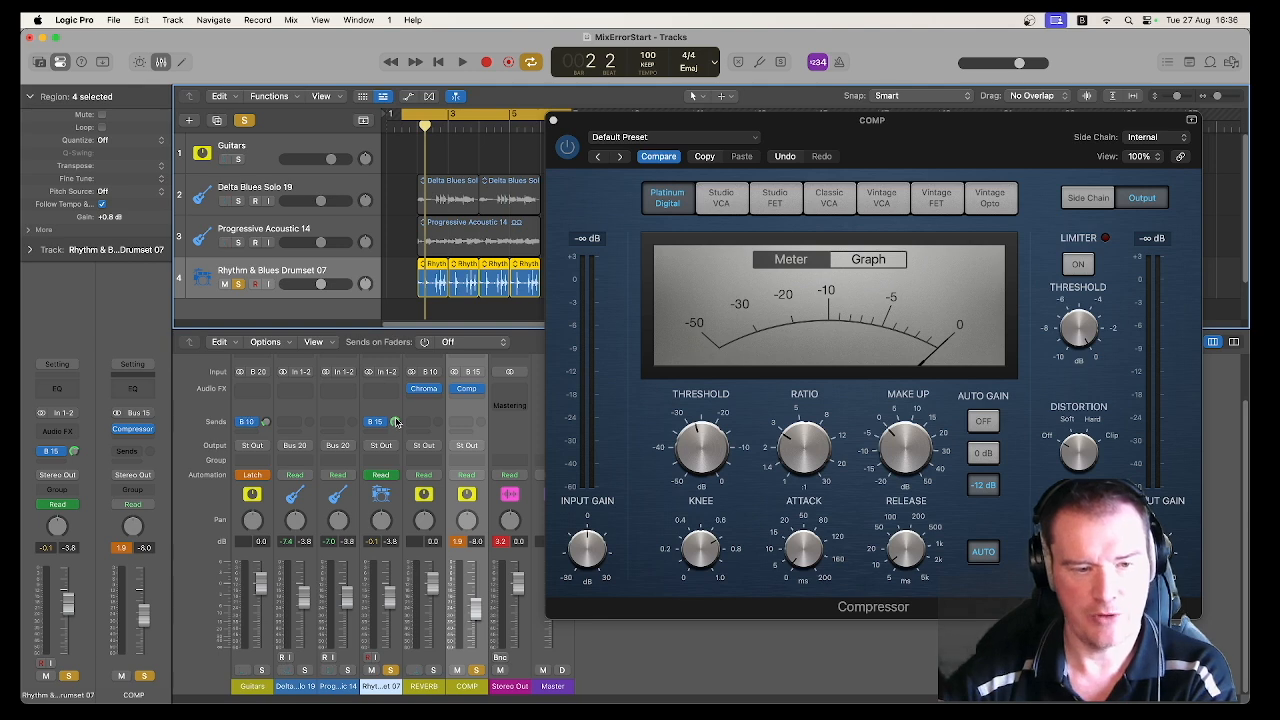
key(space)
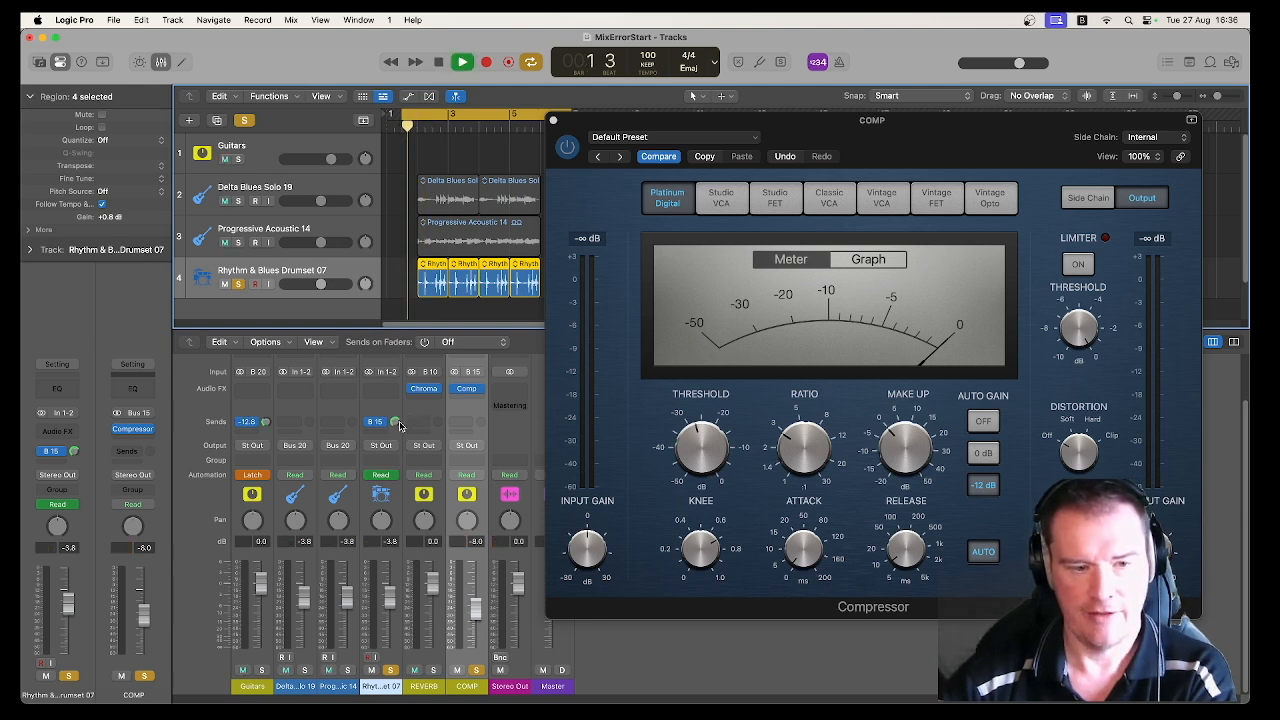
mouse_move(397, 425)
mouse_down()
mouse_move(397, 457)
mouse_move(396, 406)
mouse_up()
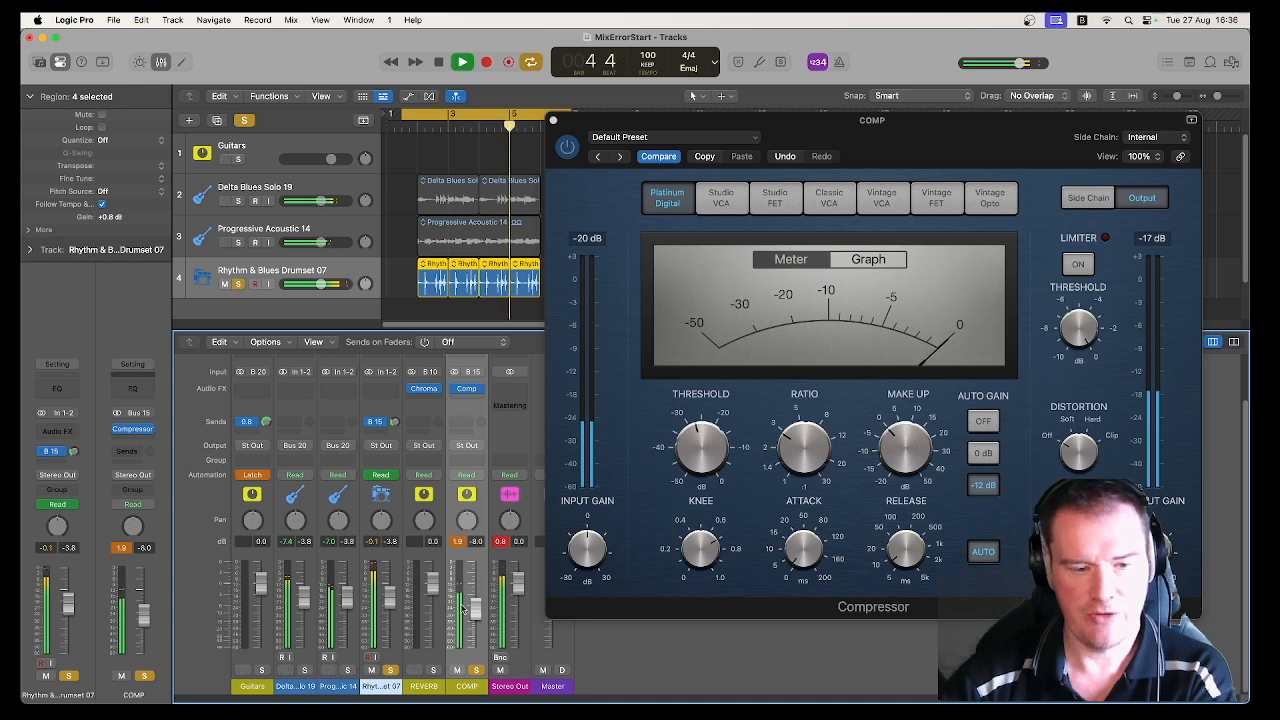
click(391, 670)
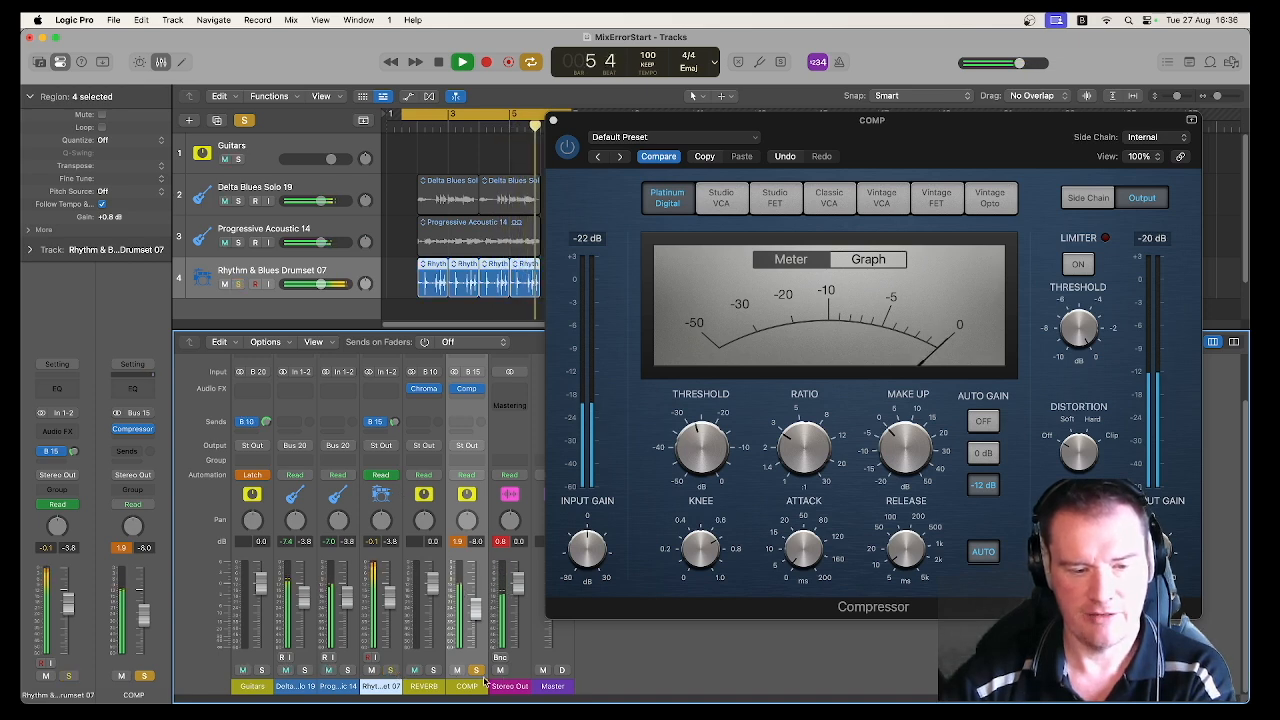
key(space)
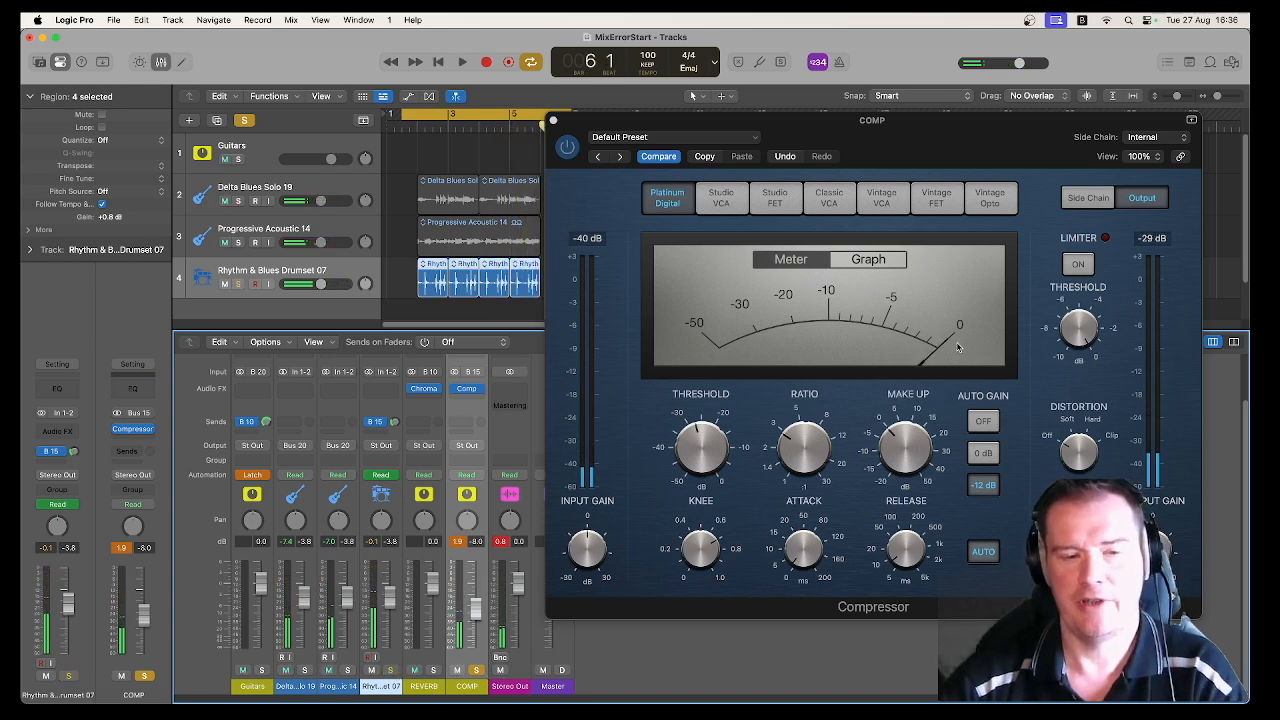